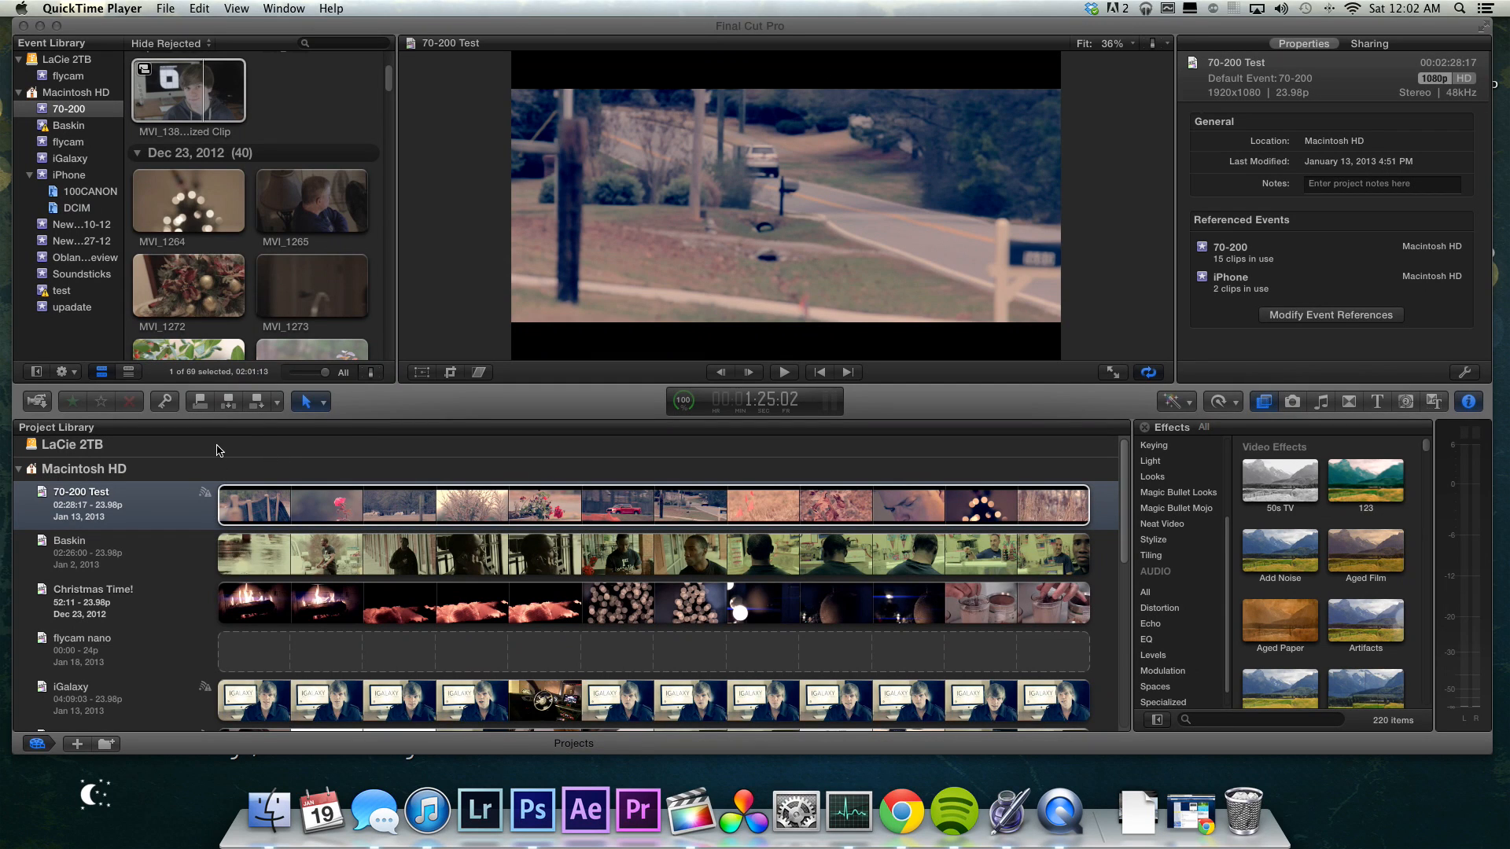
left_click(227, 457)
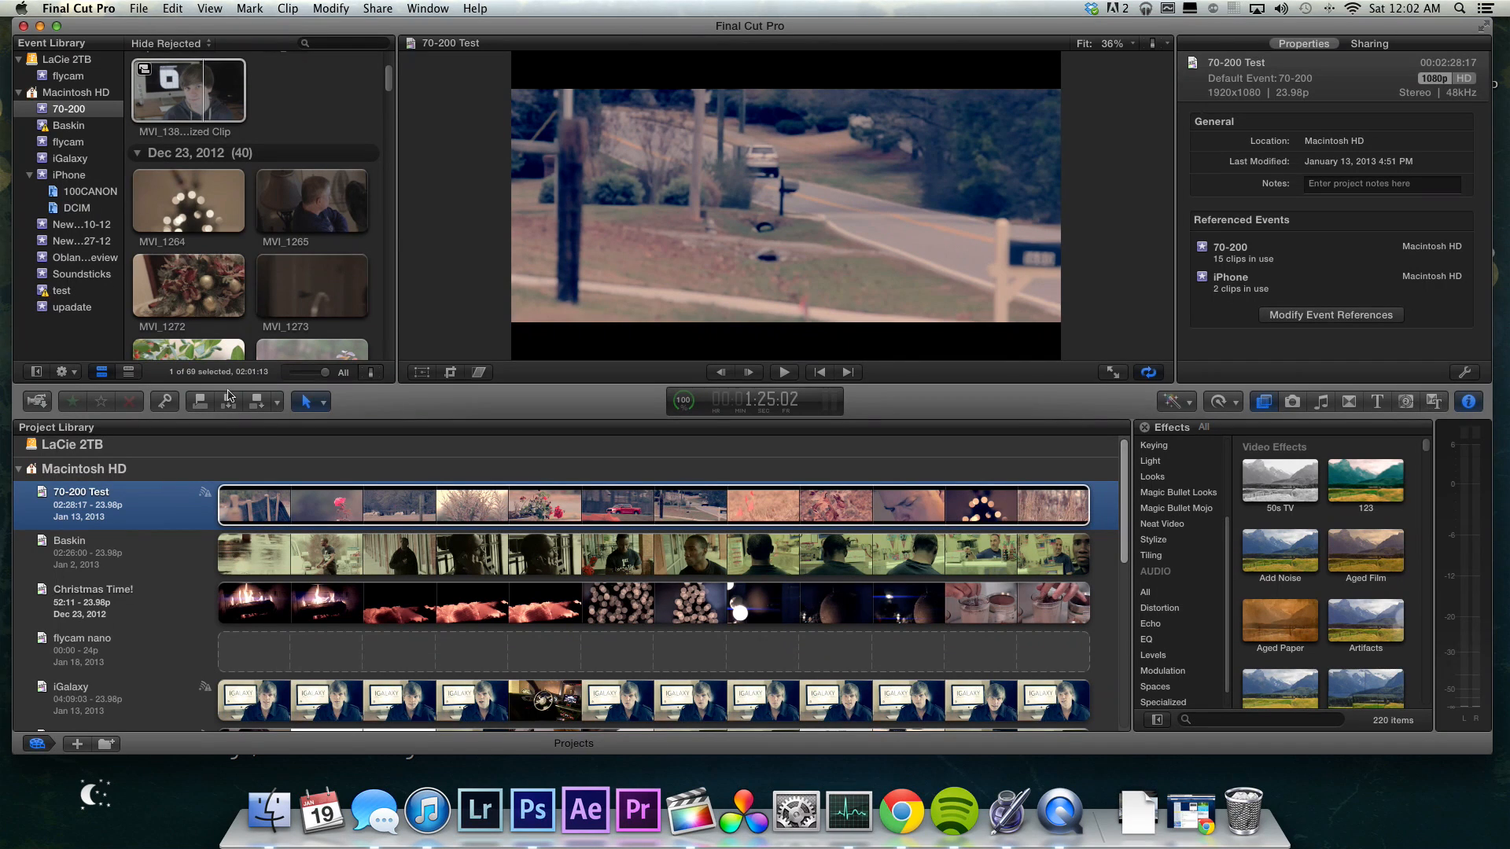
left_click(422, 312)
left_click(284, 448)
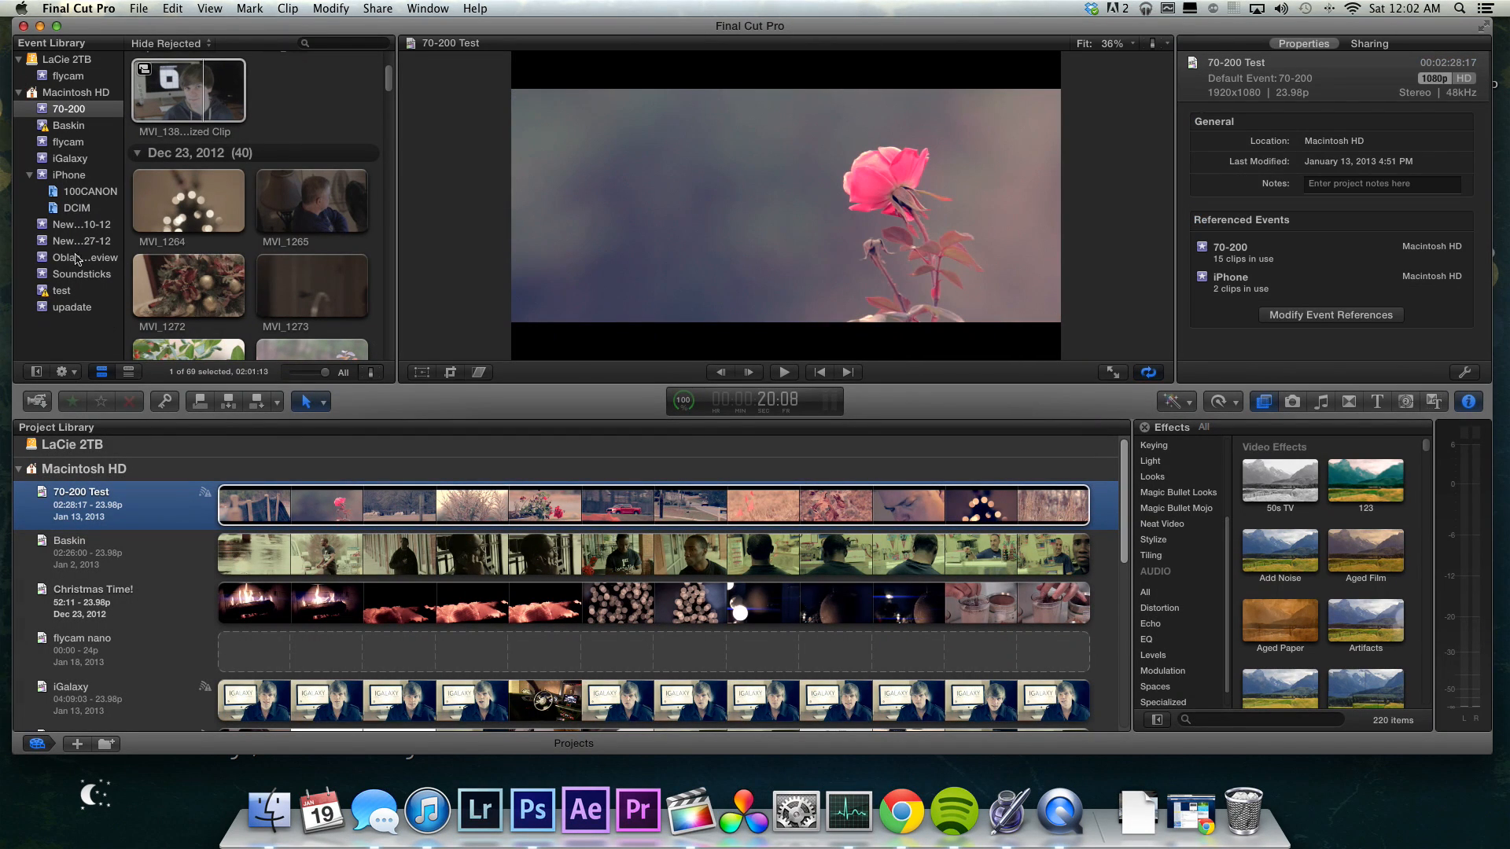
Step: Create a project named "Video Test" in the 70-200 event, using automatic settings based on the first video clip
left_click(79, 746)
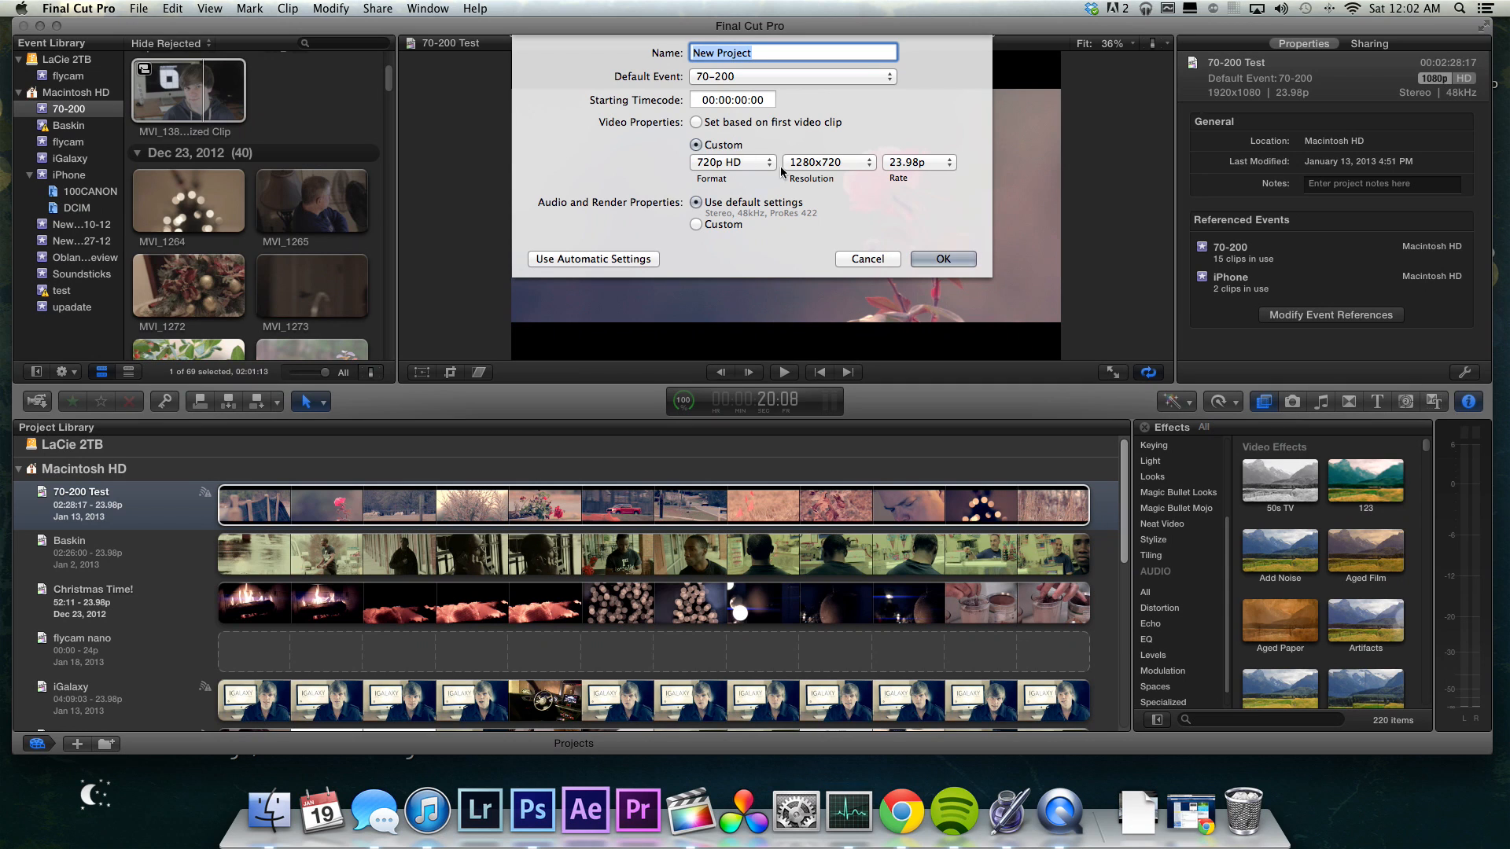
left_click(755, 162)
left_click(829, 92)
left_click(612, 260)
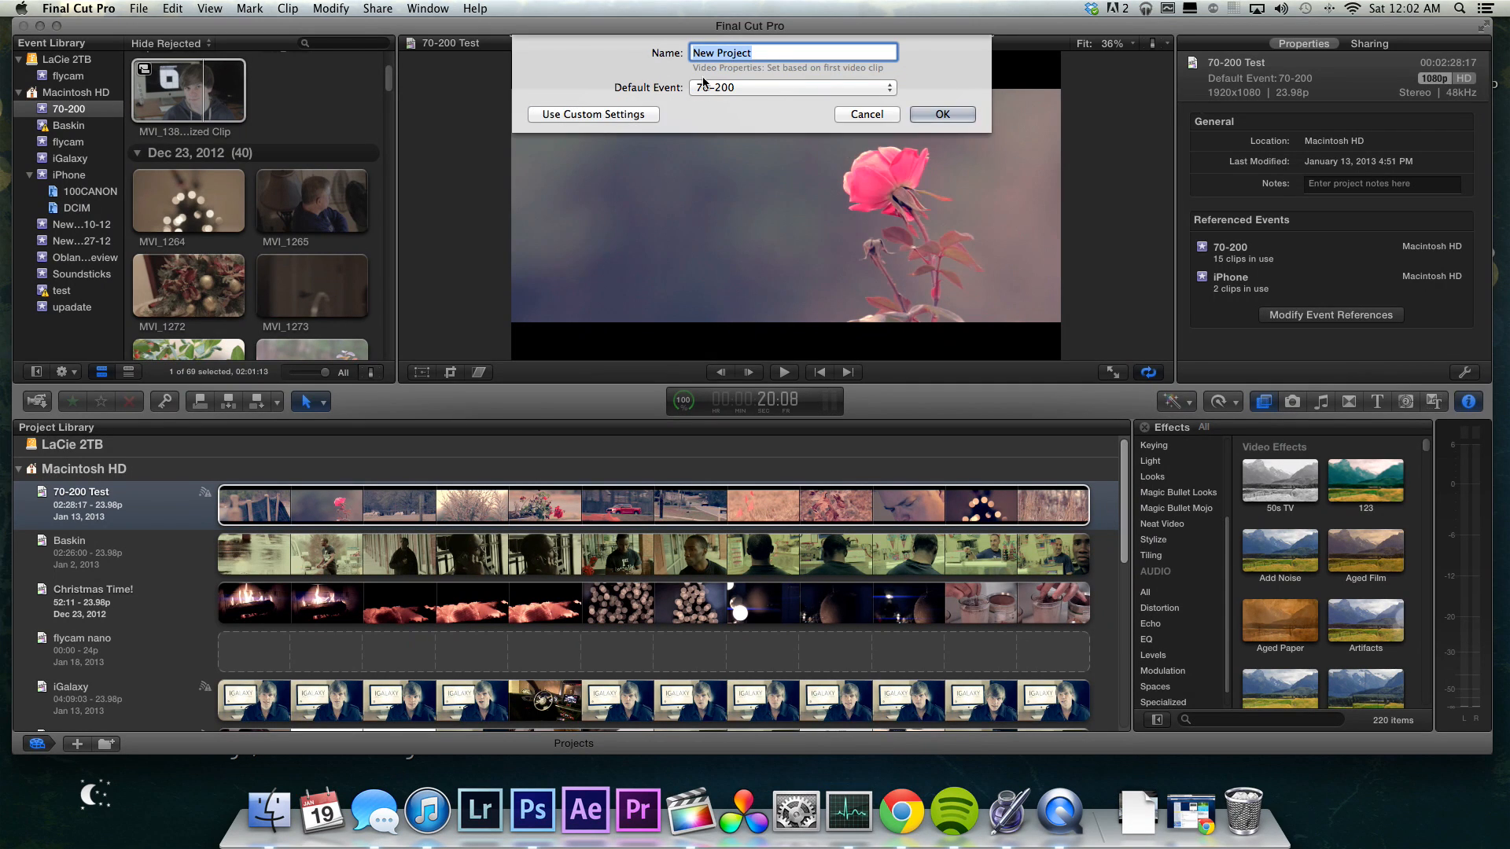
key("BackSpace")
type("Video Test")
left_click(956, 115)
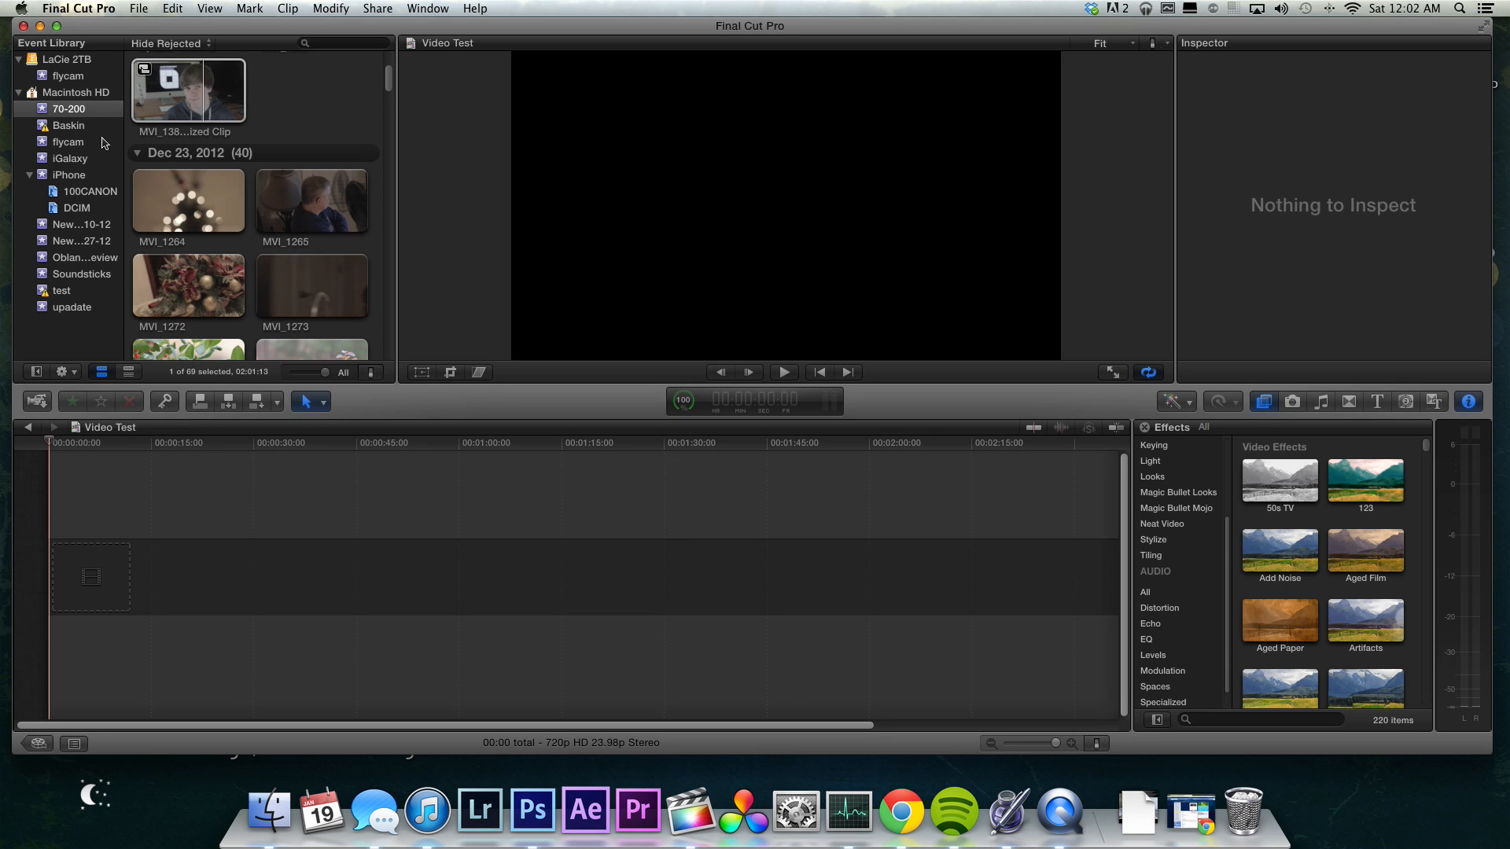
Step: Place the MVI_1285 clip from the 70-200 event at the start of the timeline and preview it
scroll(155, 144, "down", 10)
scroll(156, 145, "down", 15)
scroll(158, 144, "down", 15)
scroll(160, 144, "up", 20)
scroll(163, 140, "down", 8)
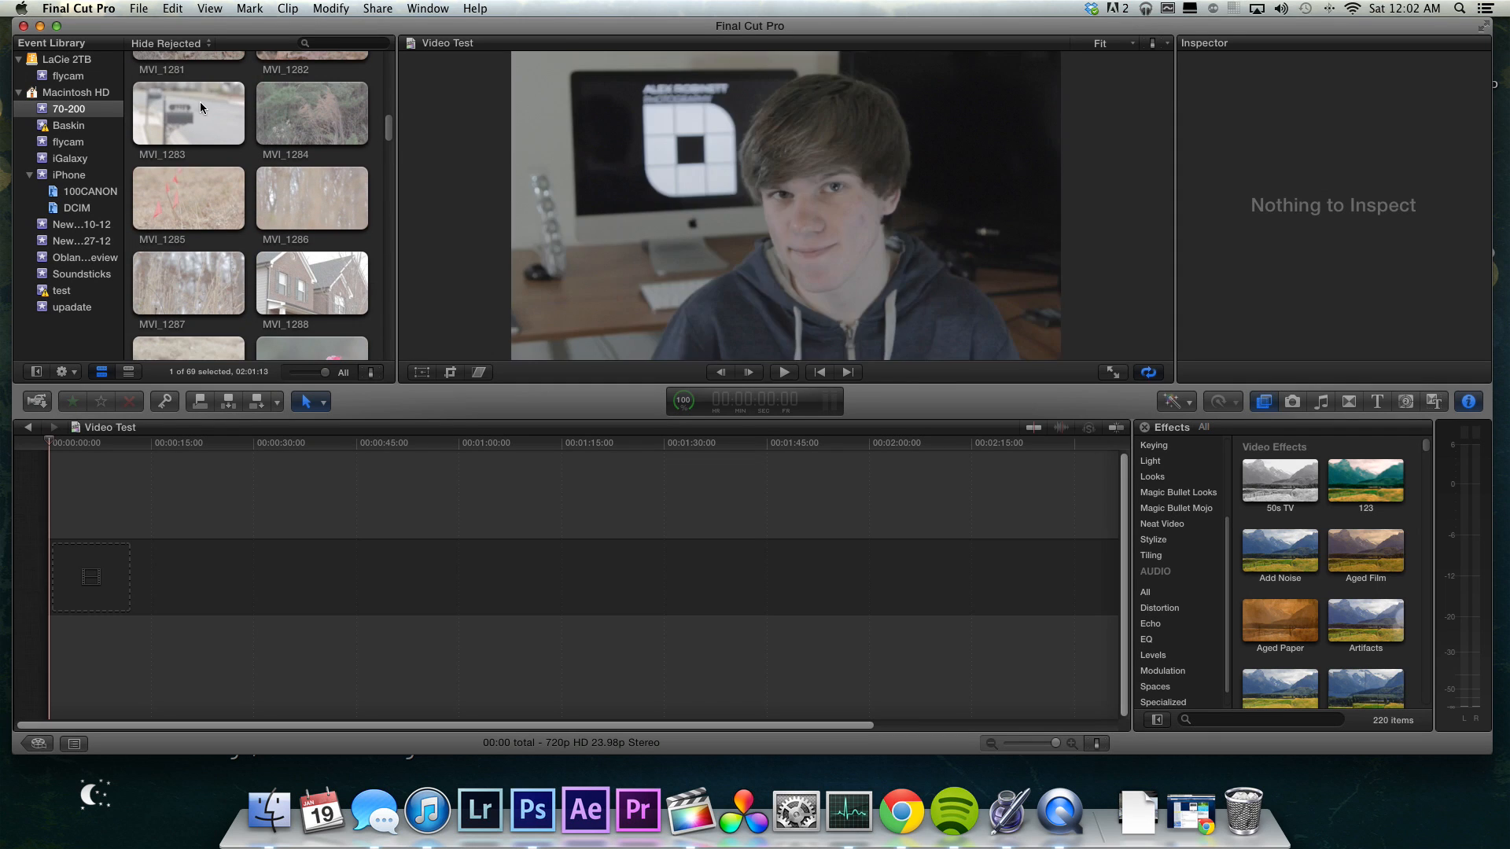
left_click(190, 203)
left_click_drag(192, 207, 101, 563)
left_click(101, 564)
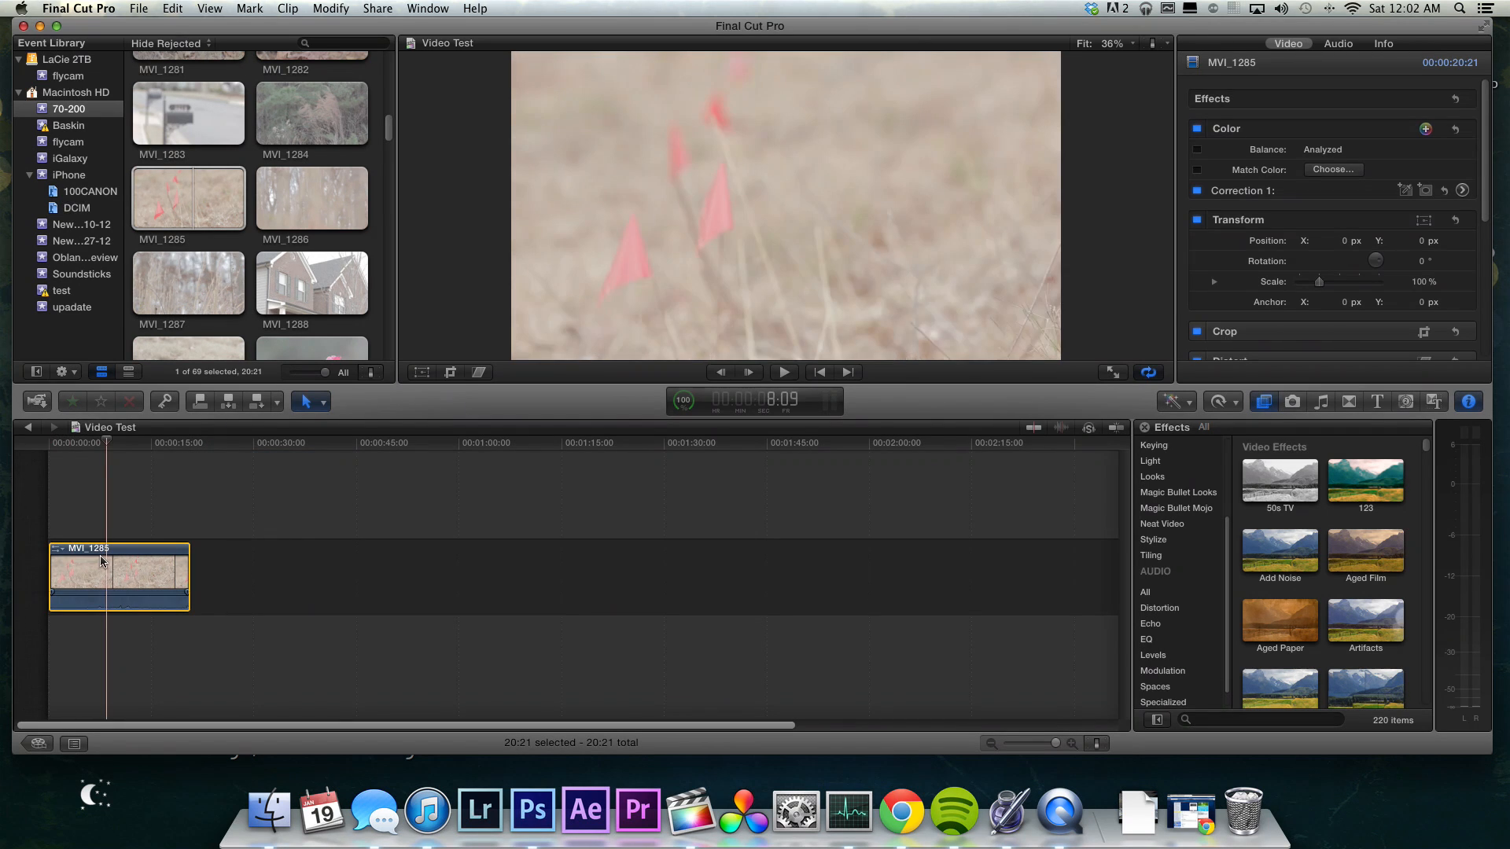
key("space")
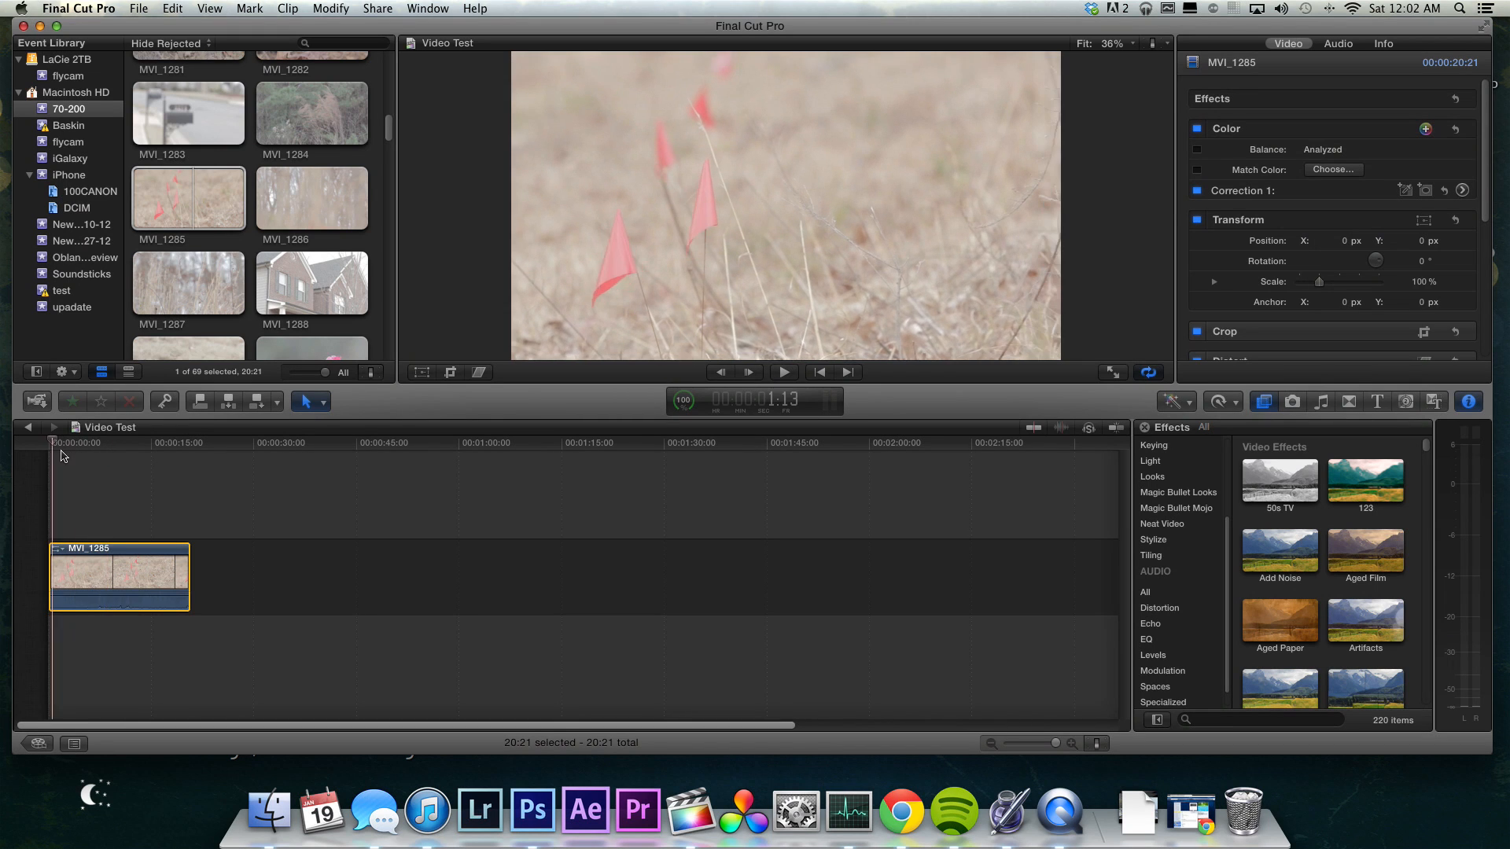
Step: Browse the effect categories and view the Magic Bullet Mojo effects
left_click(1191, 544)
scroll(1192, 531, "up", 2)
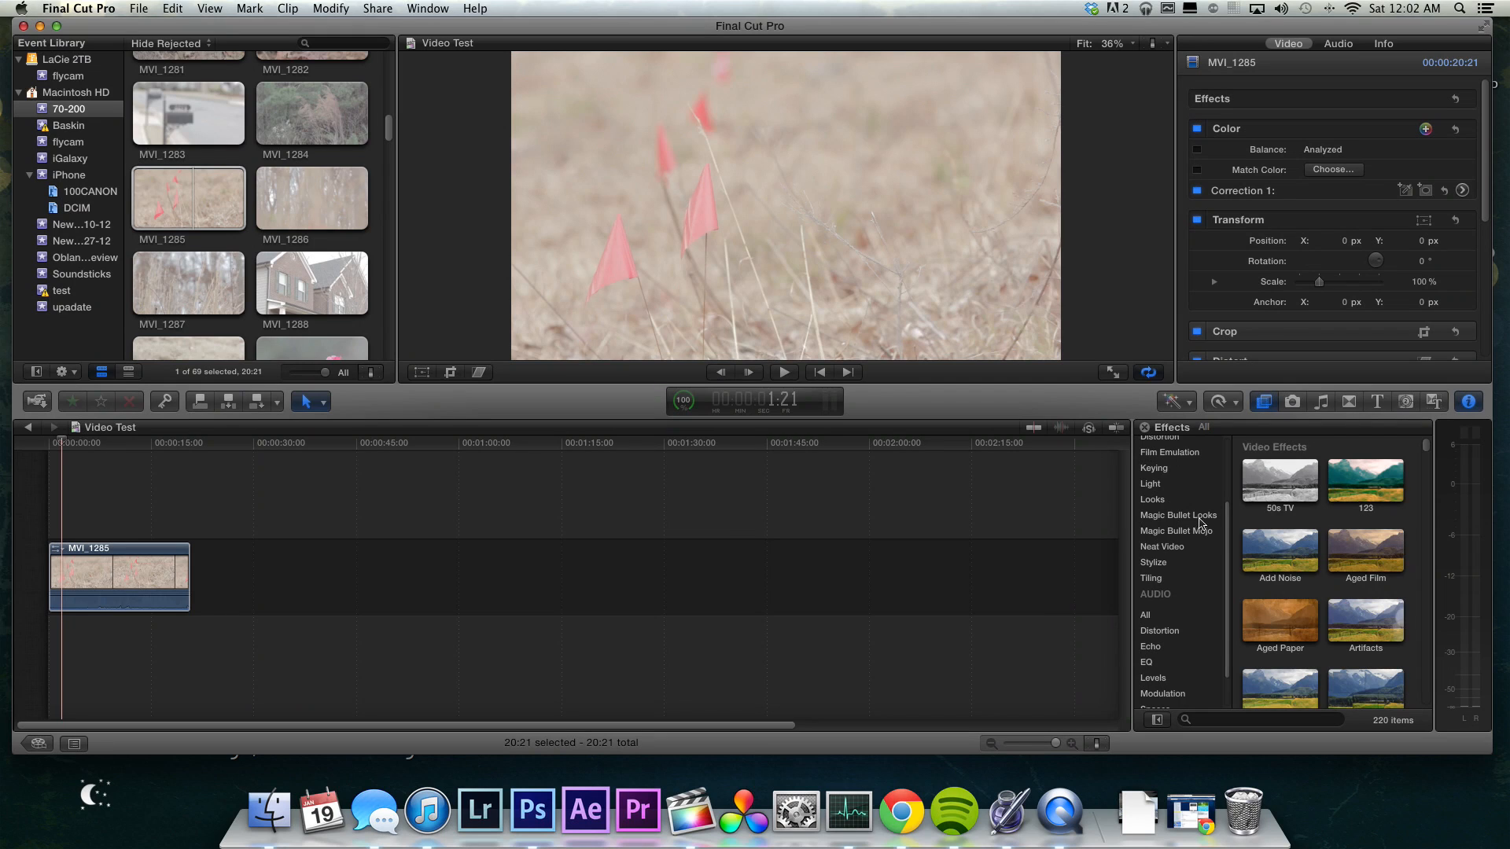
left_click(1195, 532)
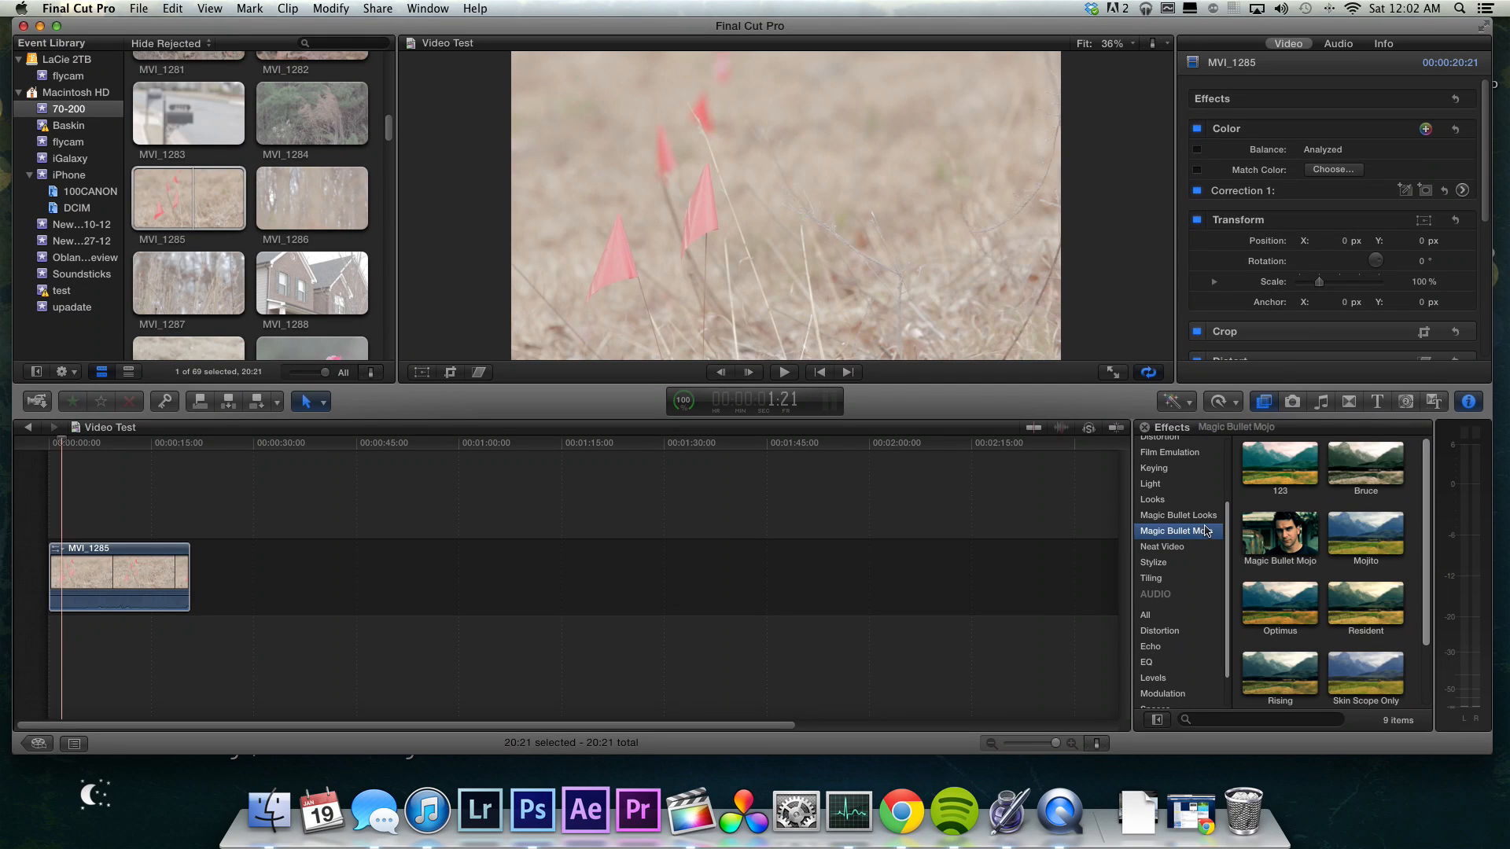
scroll(1206, 476, "up", 4)
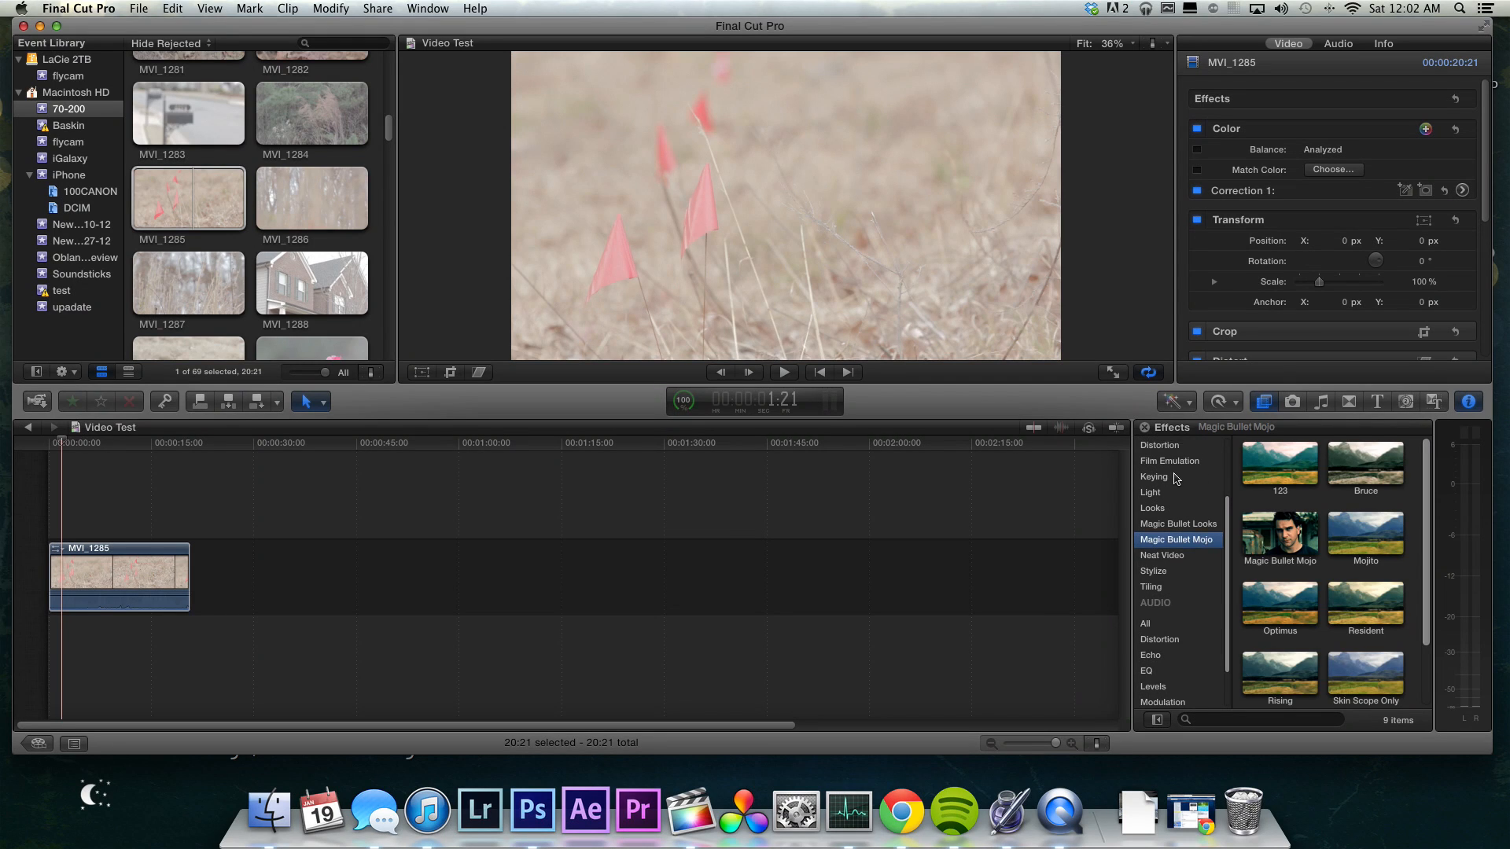
Step: Review the clip's Correction 1 color and exposure controls, and add a second color correction
left_click(1462, 190)
scroll(1183, 591, "up", 1)
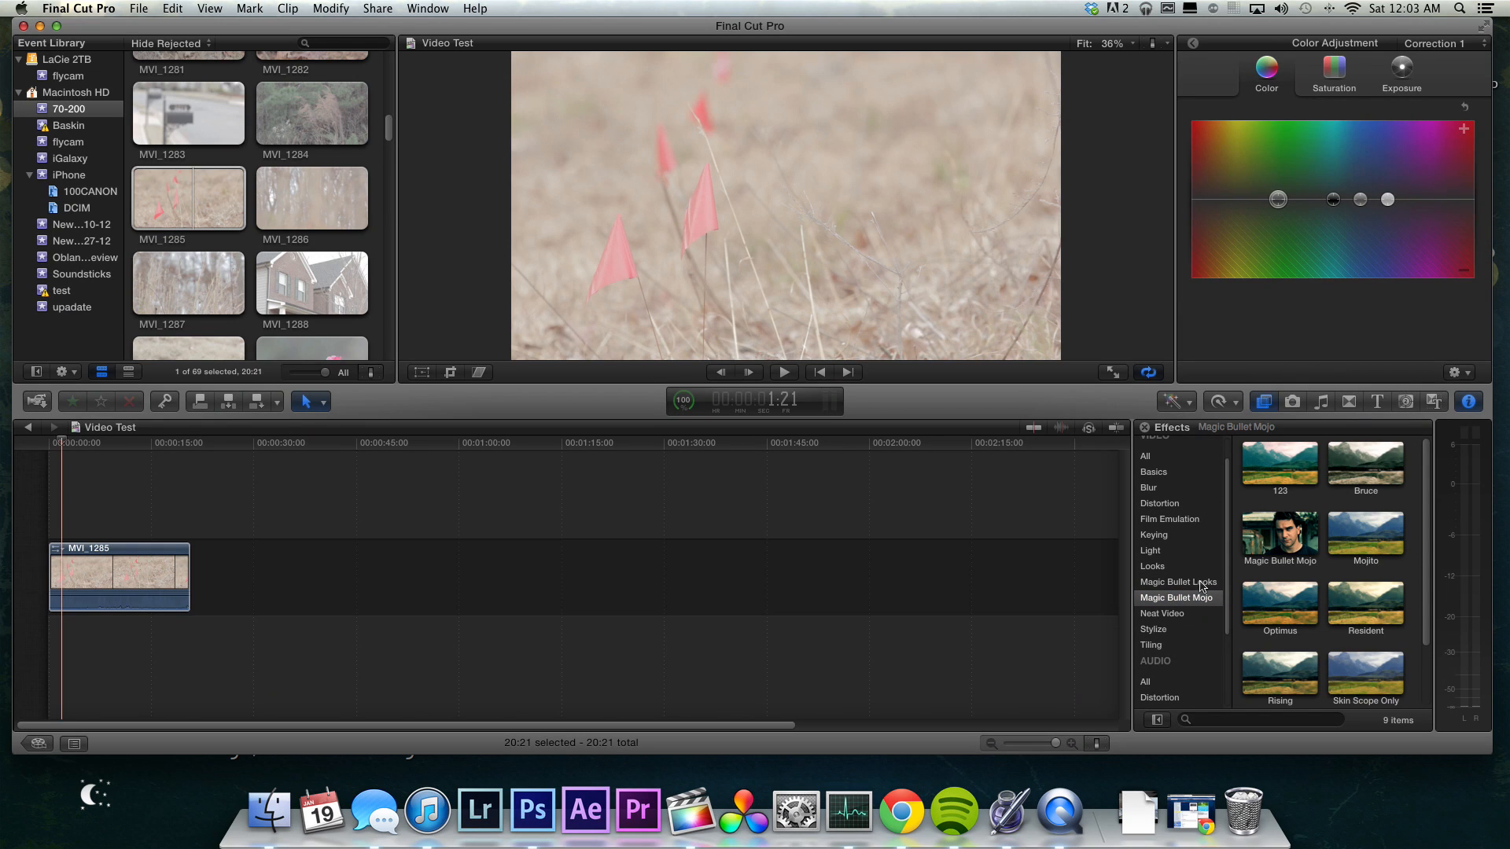
left_click(1402, 71)
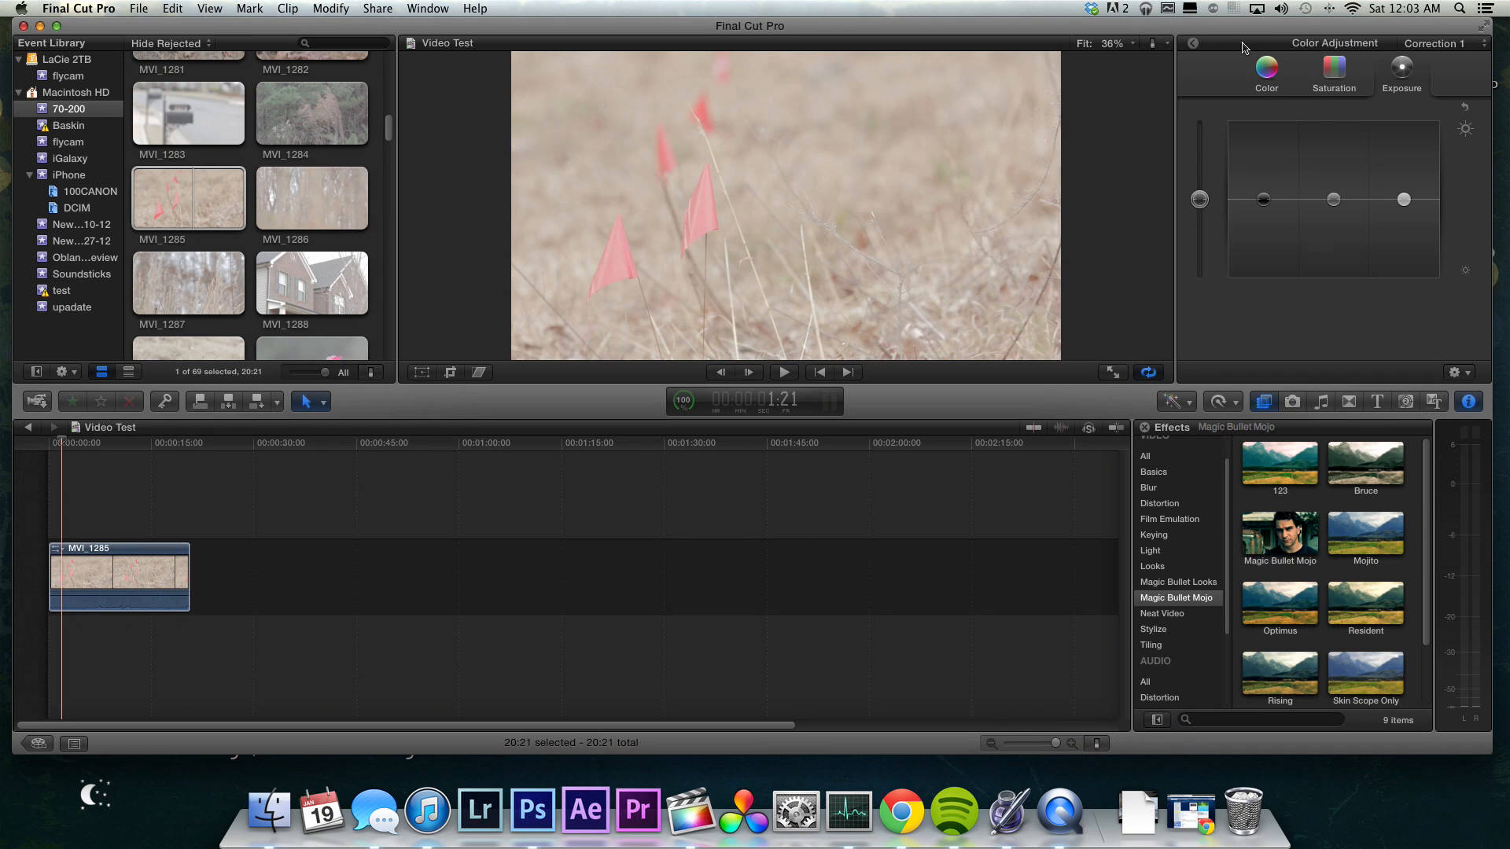
left_click(1193, 43)
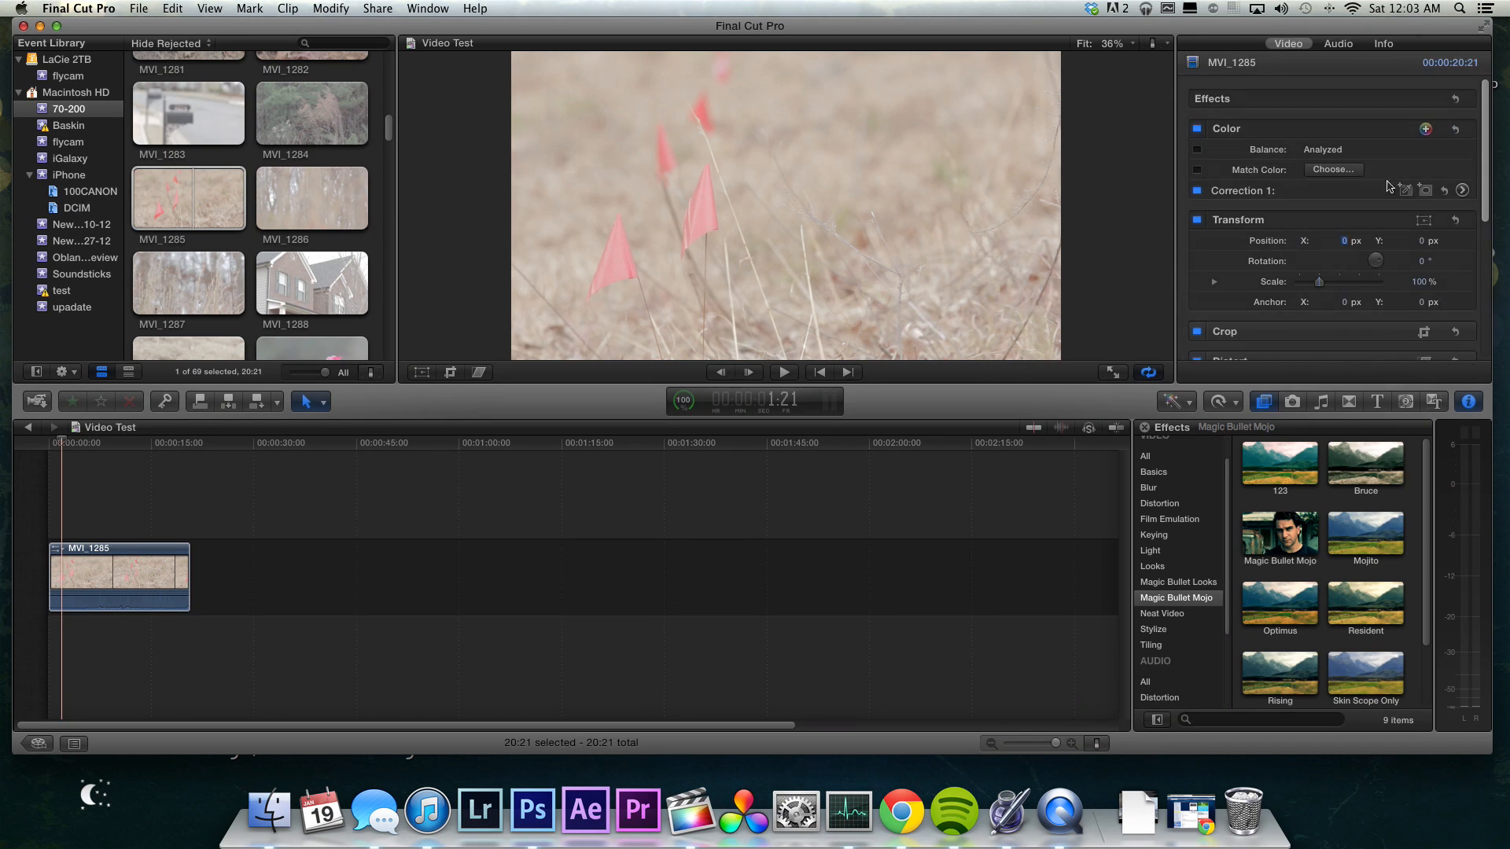
left_click(1425, 129)
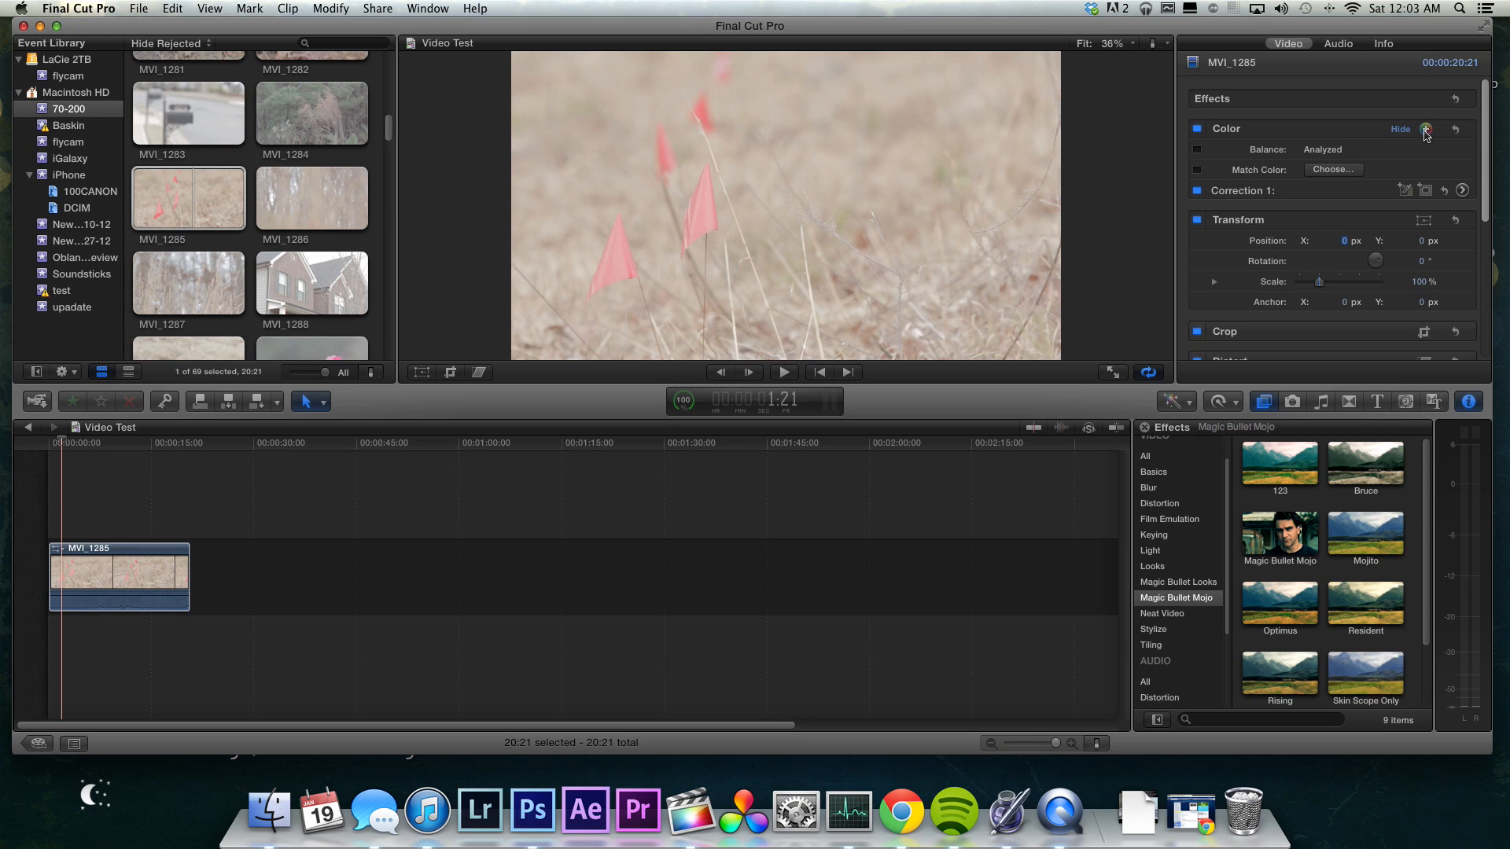
Step: In Correction 1, lower the shadows exposure to about -24%, raise the highlights slightly and reduce the midtones slightly
left_click(1461, 191)
left_click_drag(1264, 200, 1266, 216)
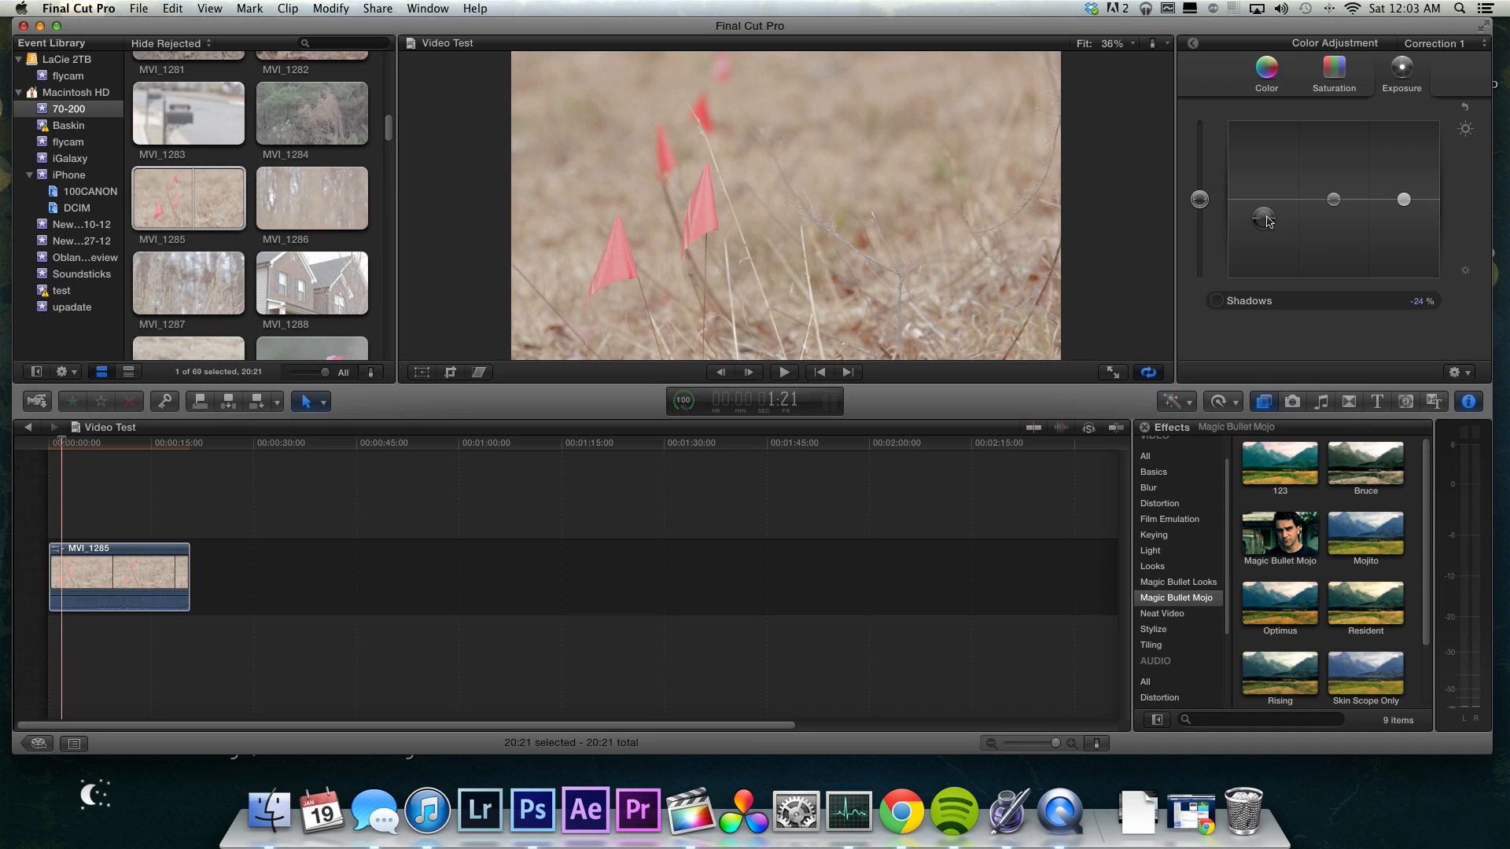
left_click_drag(1404, 198, 1331, 208)
Step: Tint the shadows blue and the midtones orange at about 36° and 10%, and lower the global exposure slightly
left_click(1268, 79)
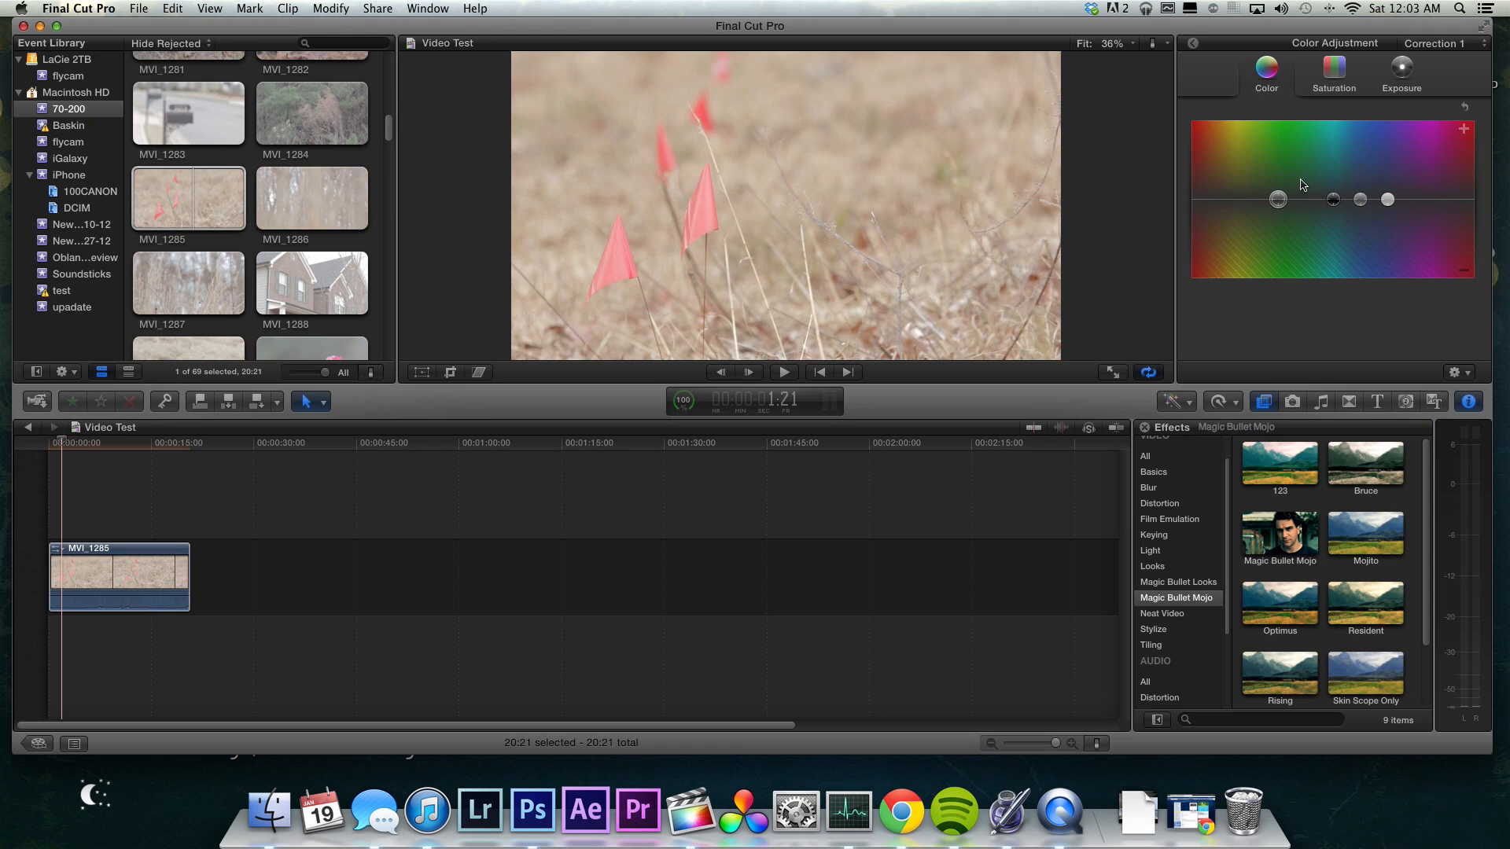
left_click_drag(1334, 203, 1221, 196)
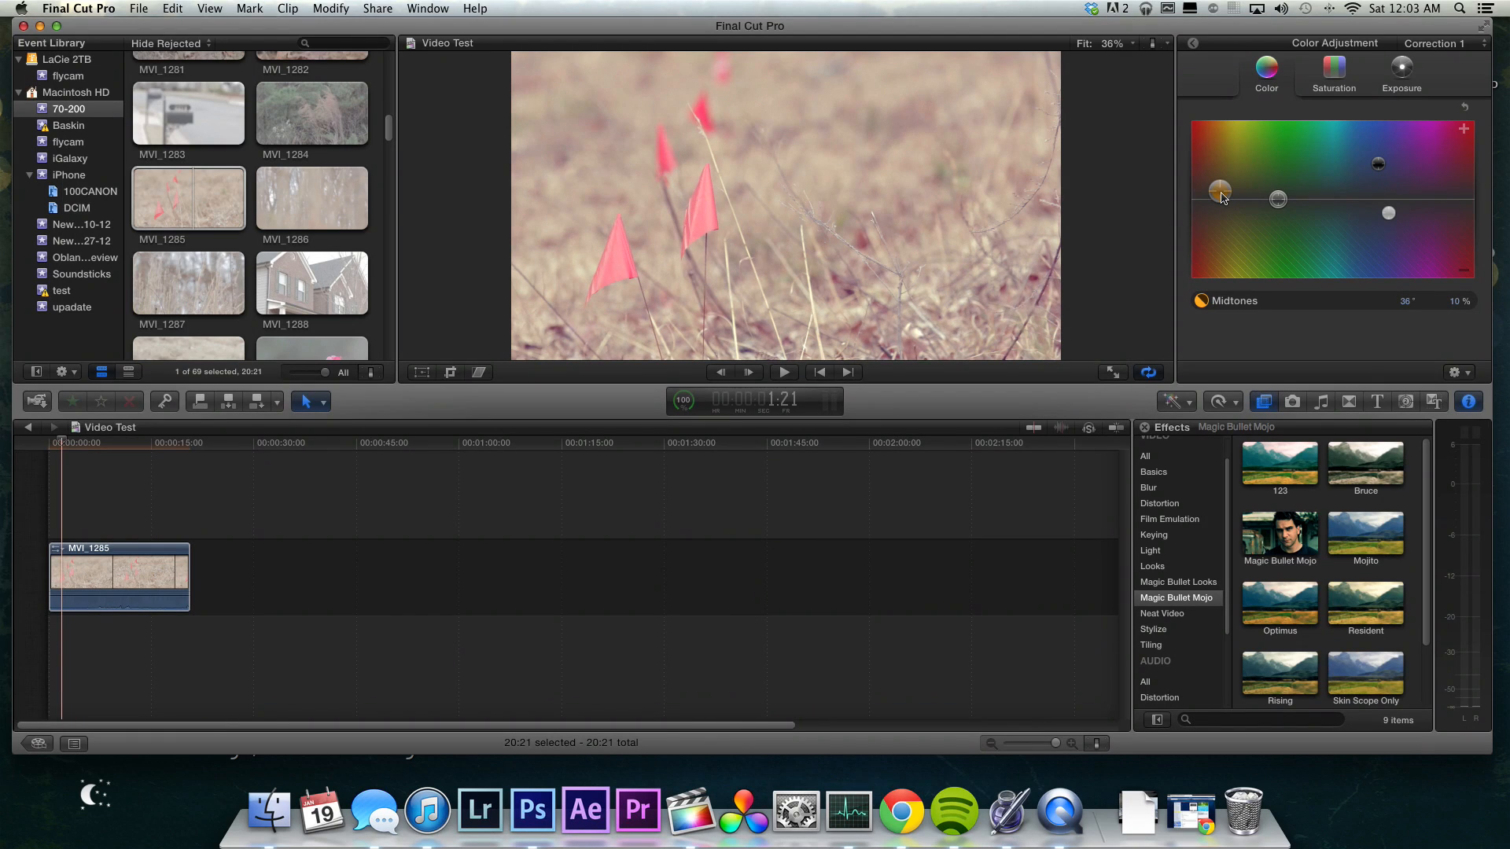
left_click(1374, 166)
left_click(1401, 71)
left_click_drag(1203, 202, 1201, 207)
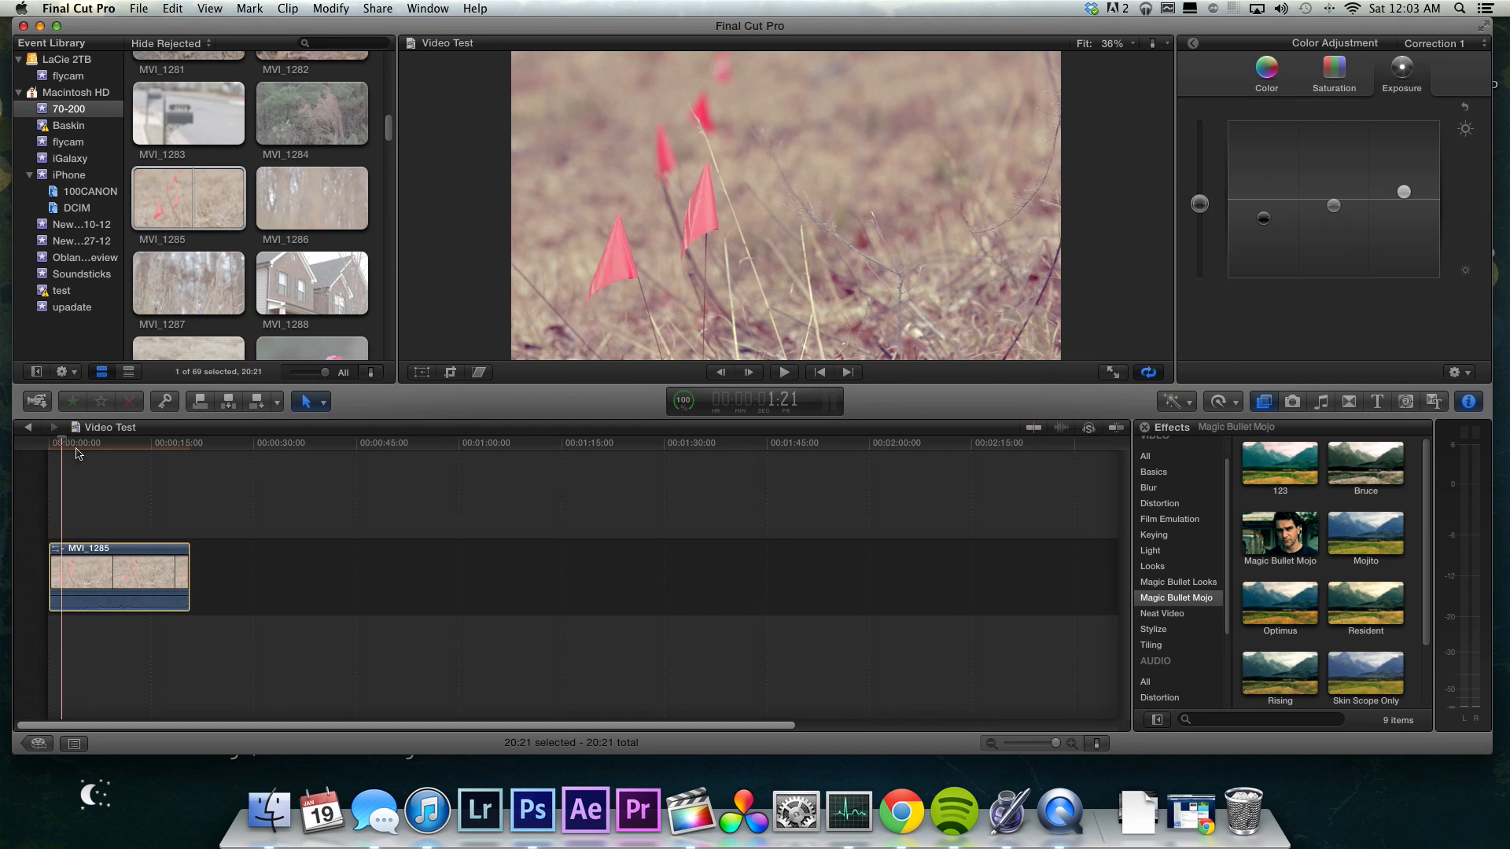
Step: Compare the first clip with its color corrections turned off and on at a slightly later frame
mouse_move(63, 443)
left_mouse_down()
mouse_move(110, 446)
mouse_move(50, 450)
mouse_move(97, 452)
mouse_move(51, 460)
mouse_move(65, 467)
left_mouse_up()
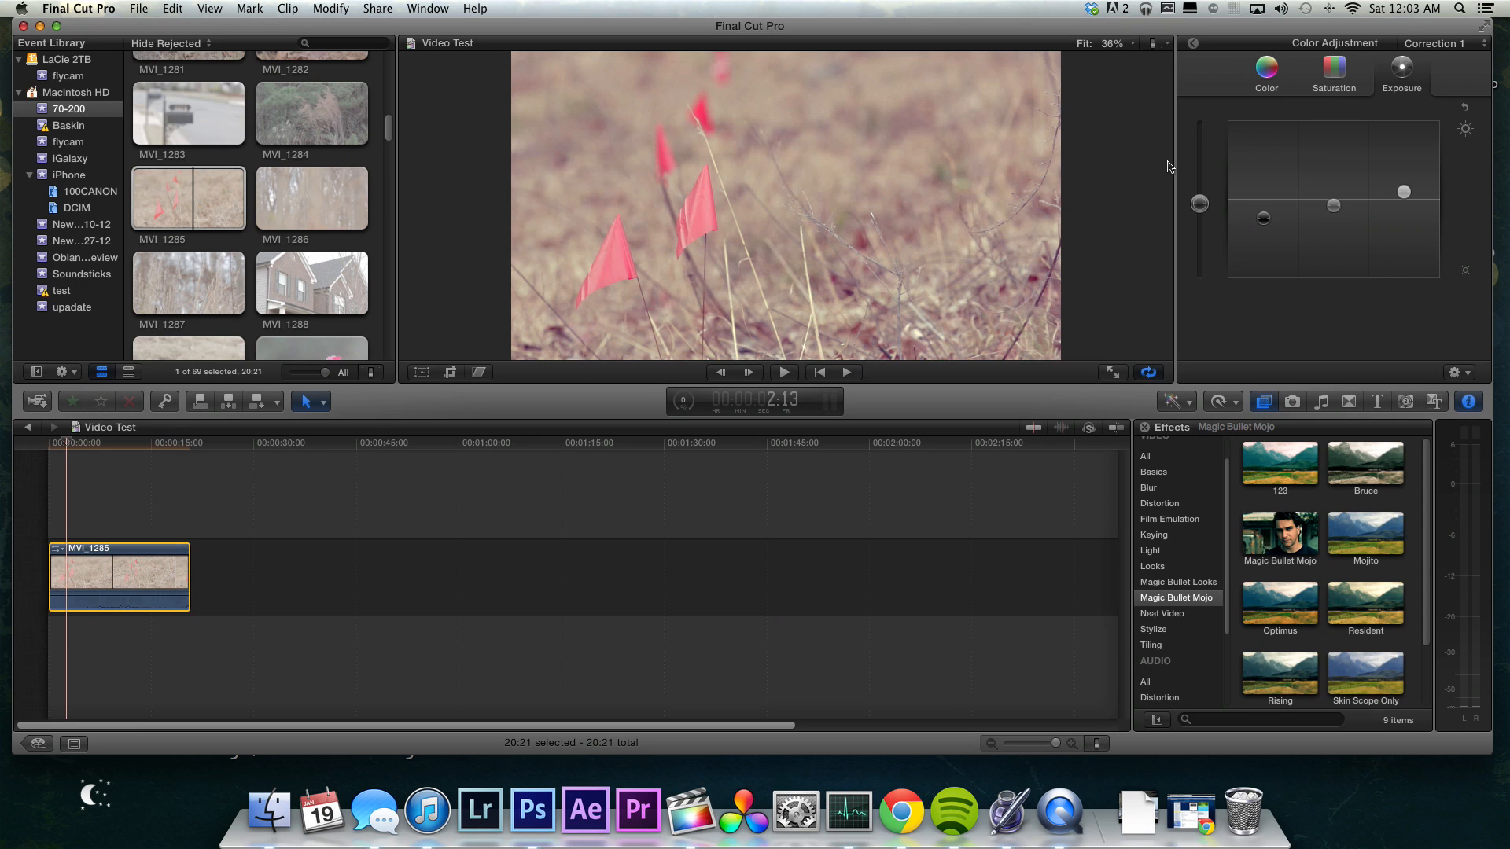
left_click(1193, 43)
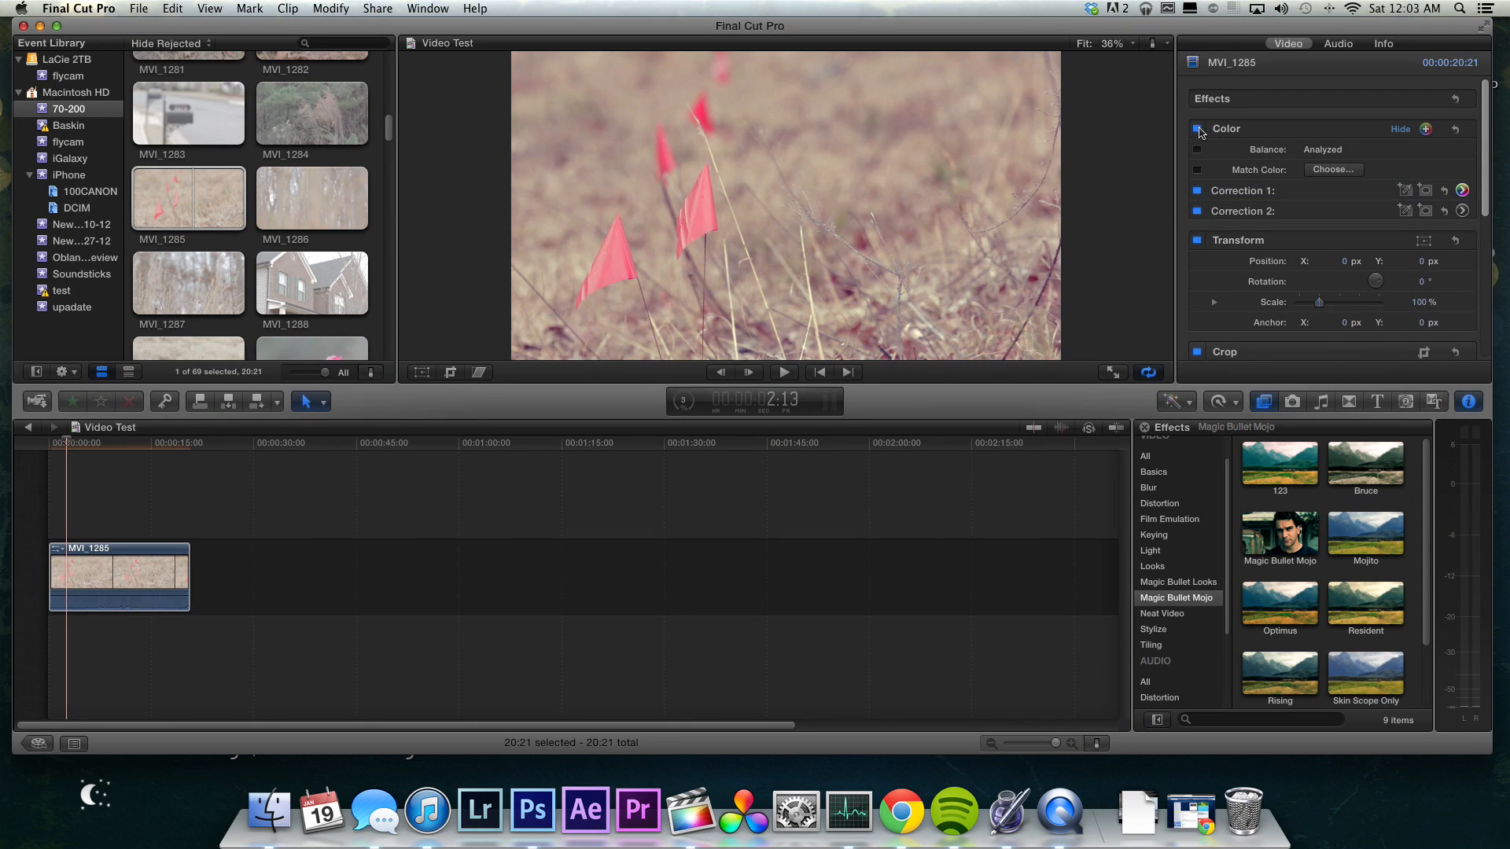
left_click(1197, 128)
left_click(1196, 129)
left_click(1197, 129)
left_click(1197, 129)
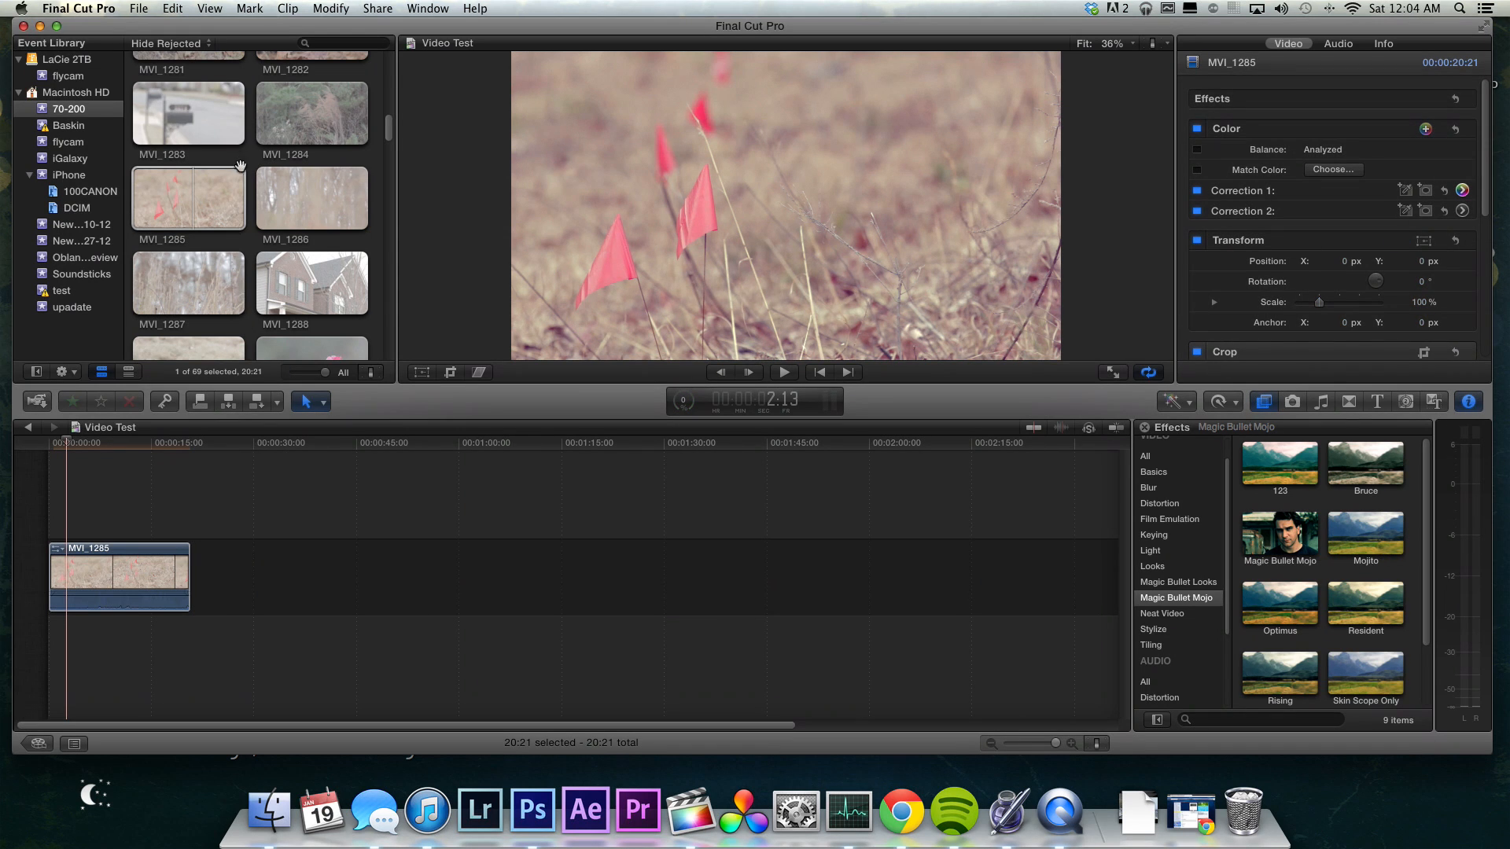
Step: Append a second copy of MVI_1285 to the timeline and show the Magic Bullet Looks effects
left_click_drag(192, 202, 291, 582)
left_click(272, 583)
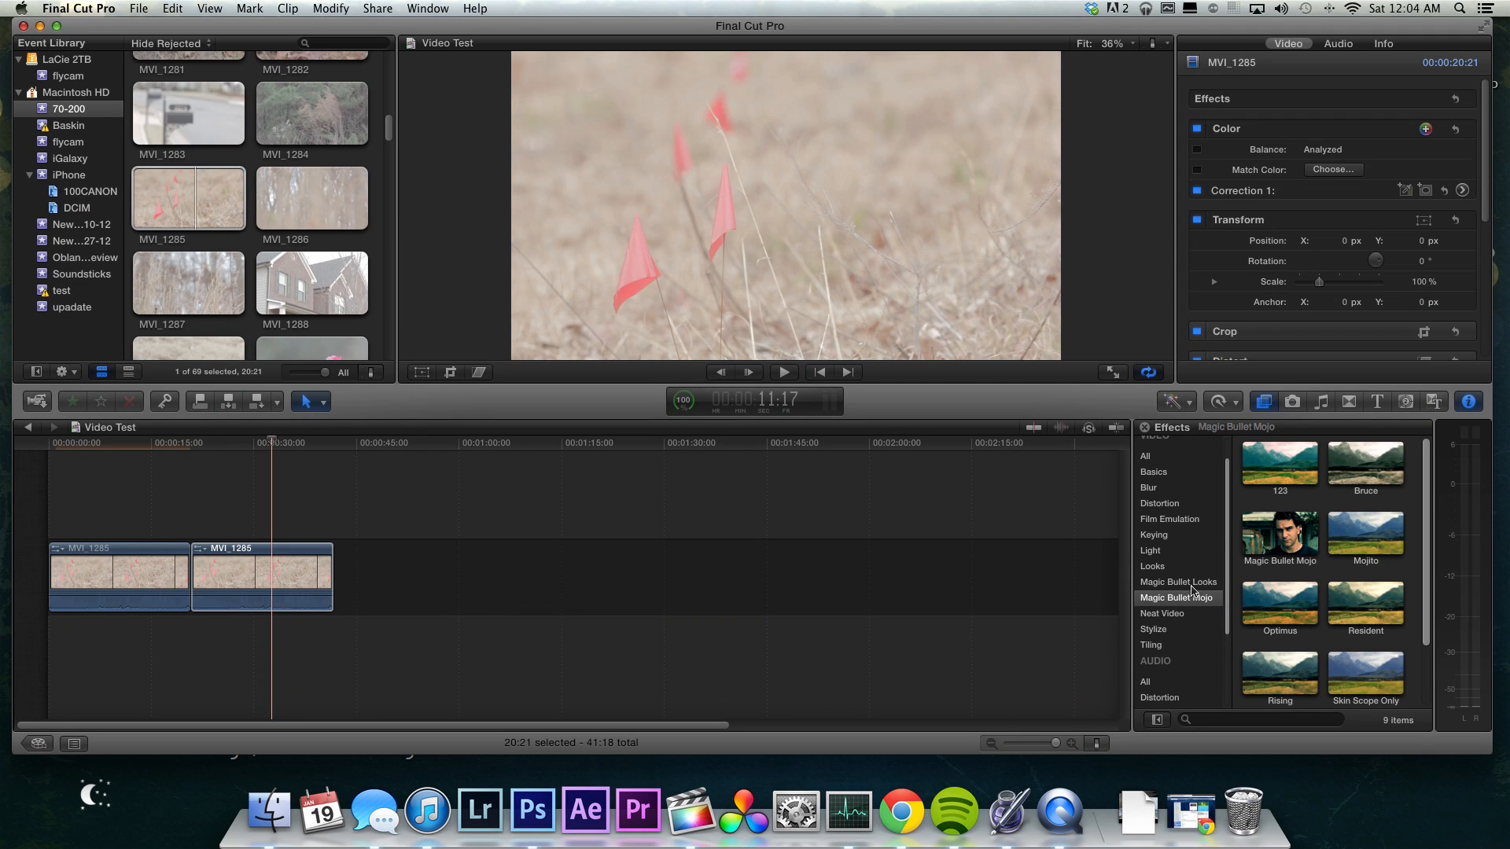
mouse_move(1508, 848)
left_click(1415, 819)
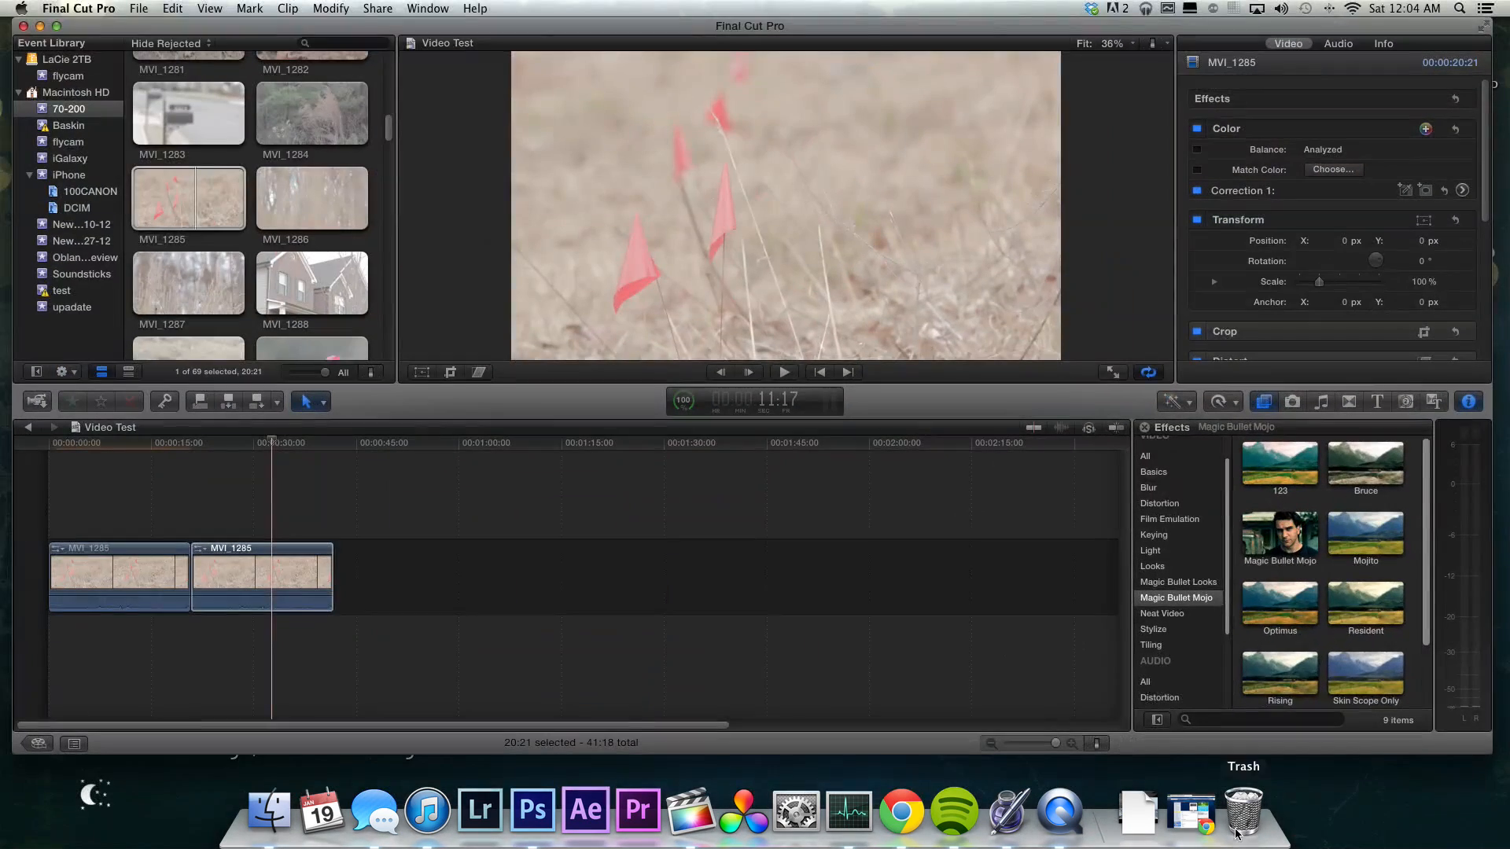
key("Up")
Step: Quit Spotify, Pages and iTunes
right_click(955, 810)
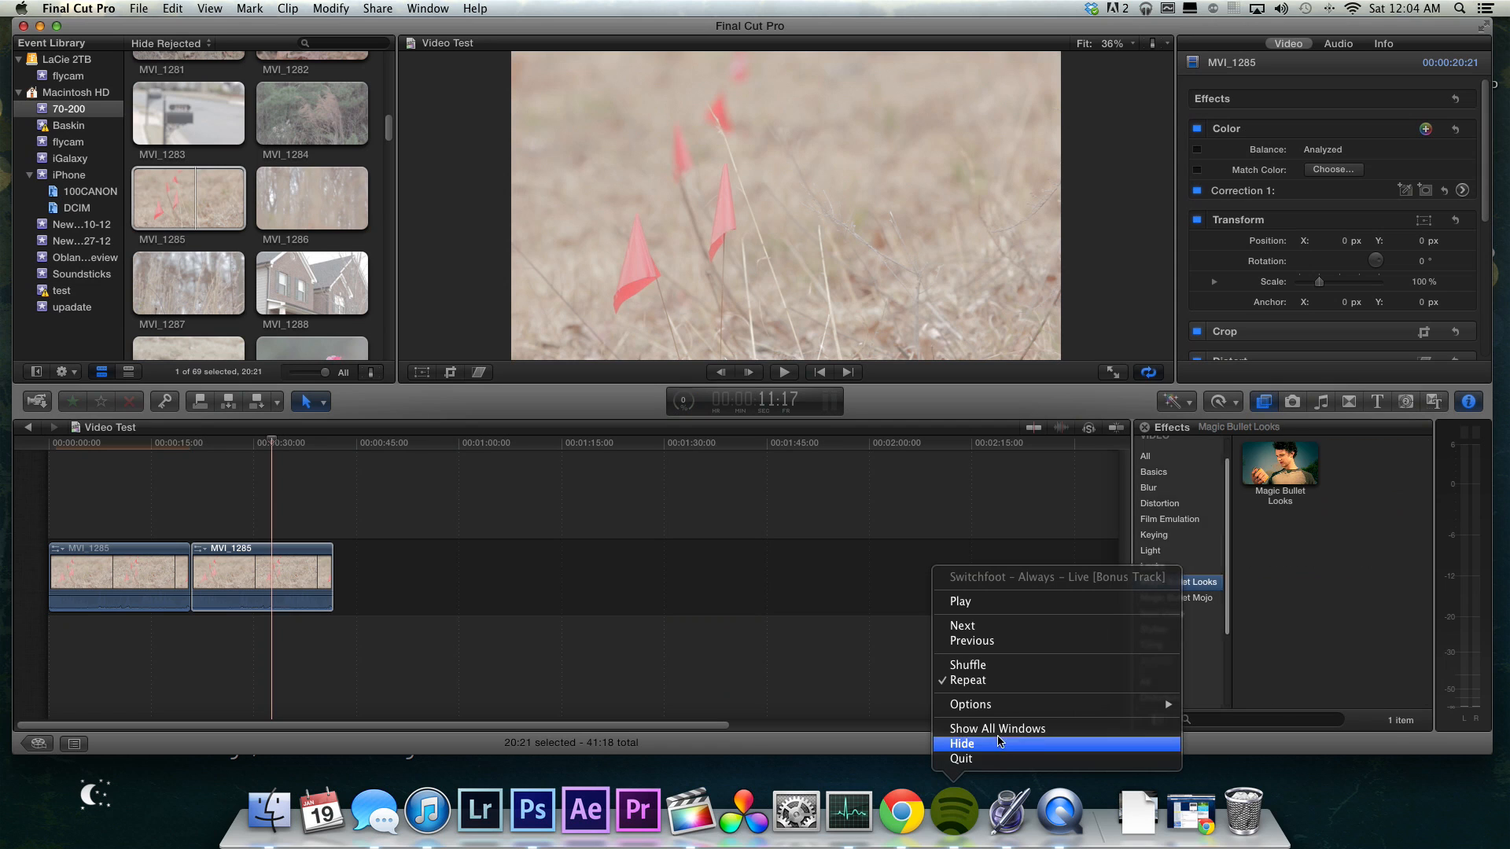
left_click(988, 760)
right_click(1014, 811)
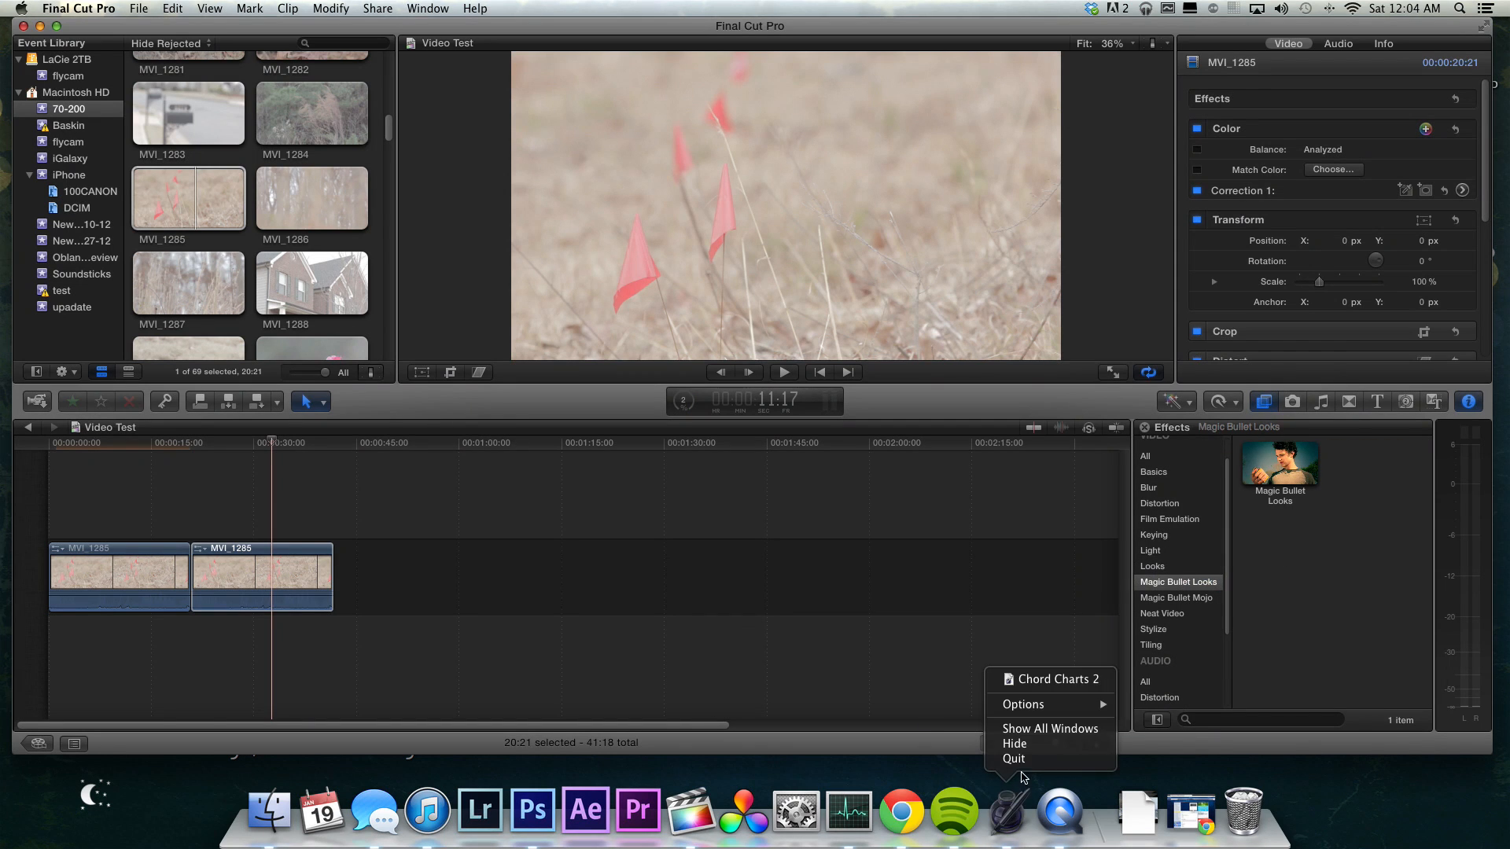
left_click(1021, 760)
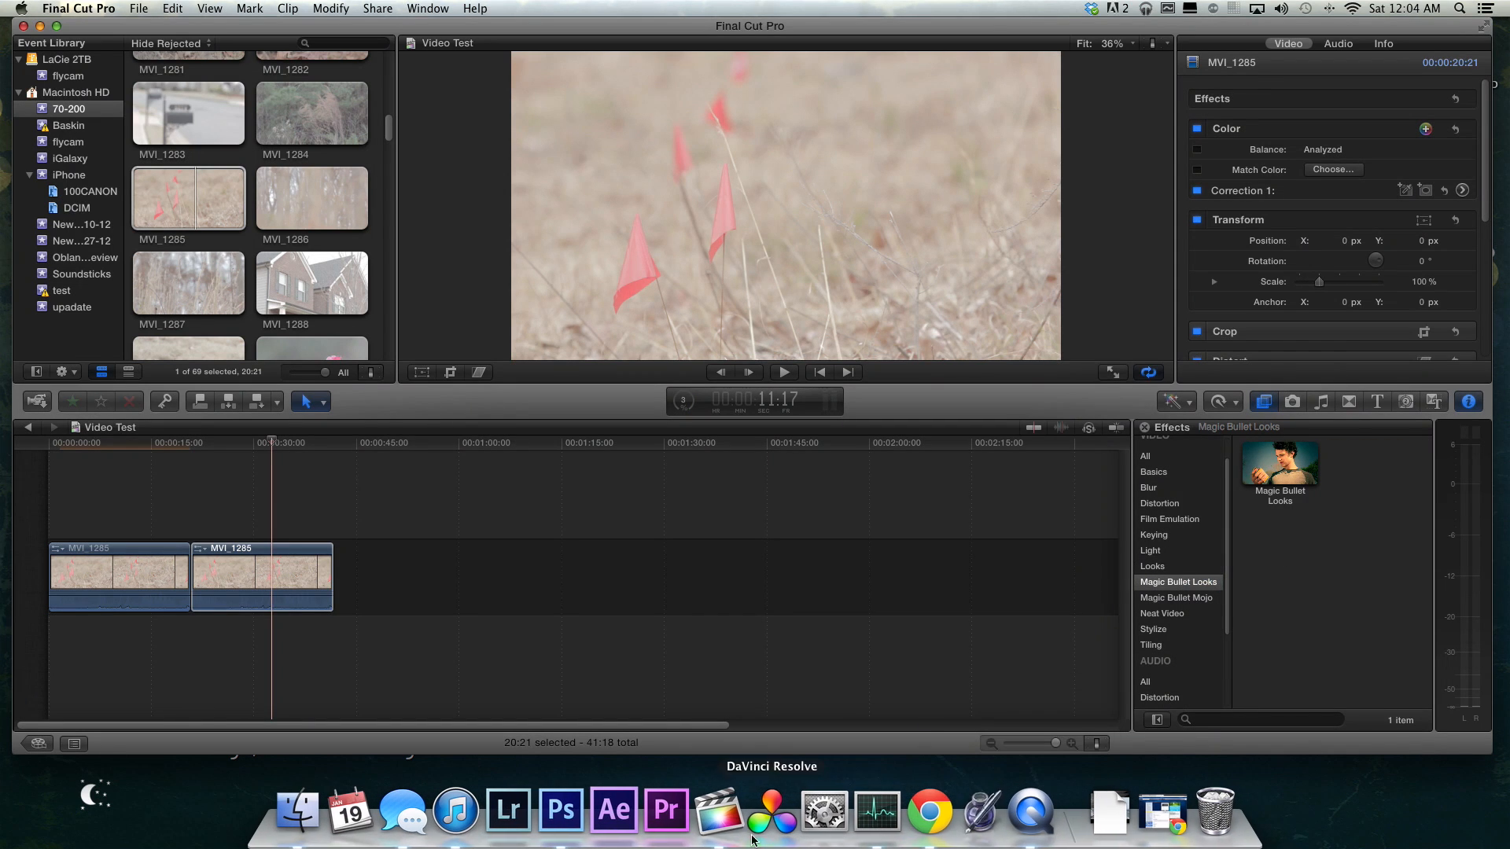
right_click(480, 812)
left_click(488, 759)
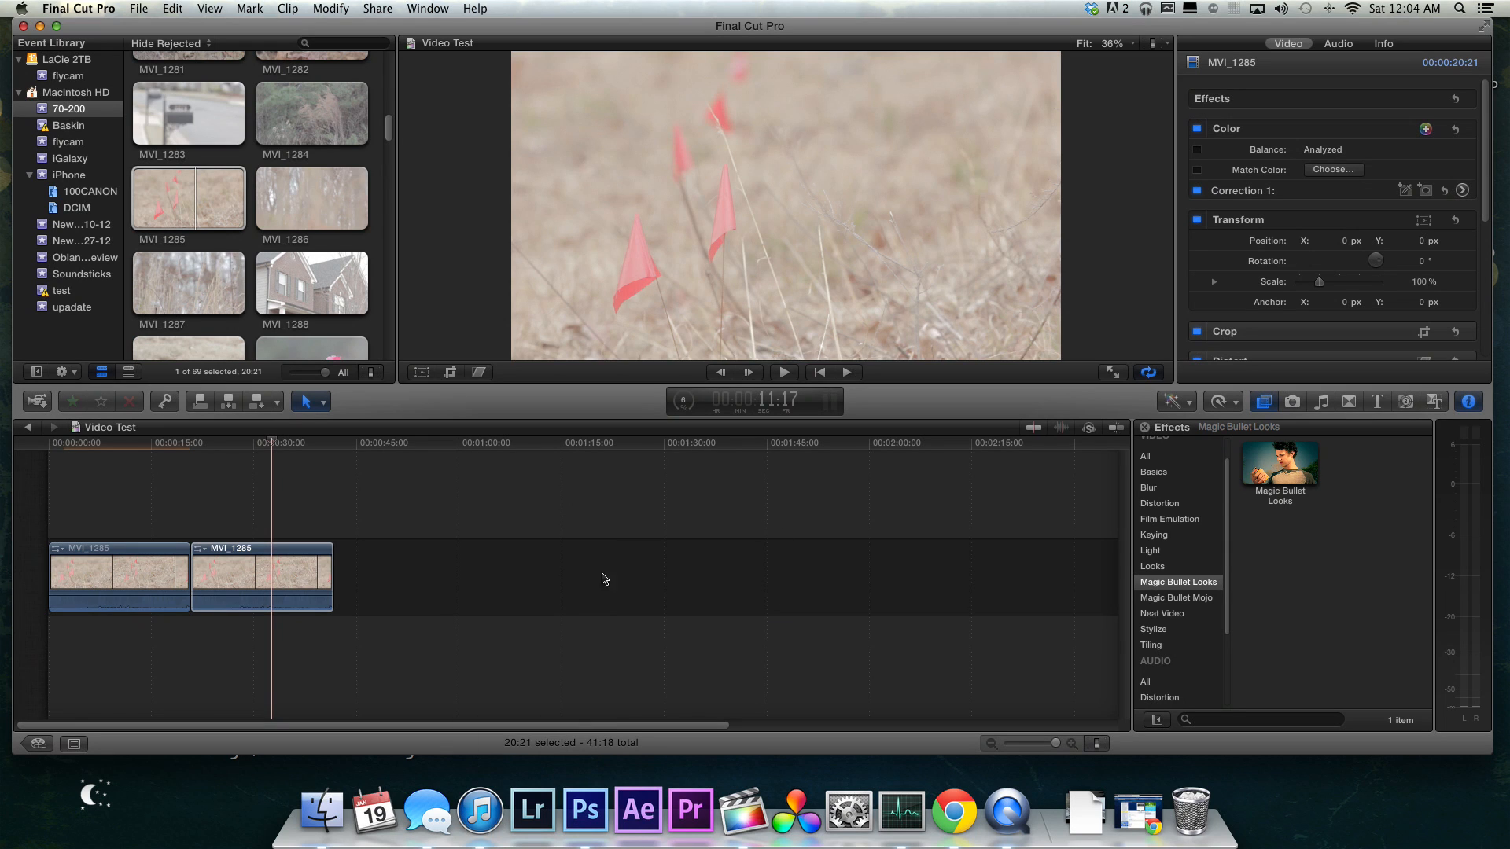
Step: Apply the Magic Bullet Looks effect to the second clip and load the Blockbuster look in its editor
left_click_drag(1302, 466, 326, 588)
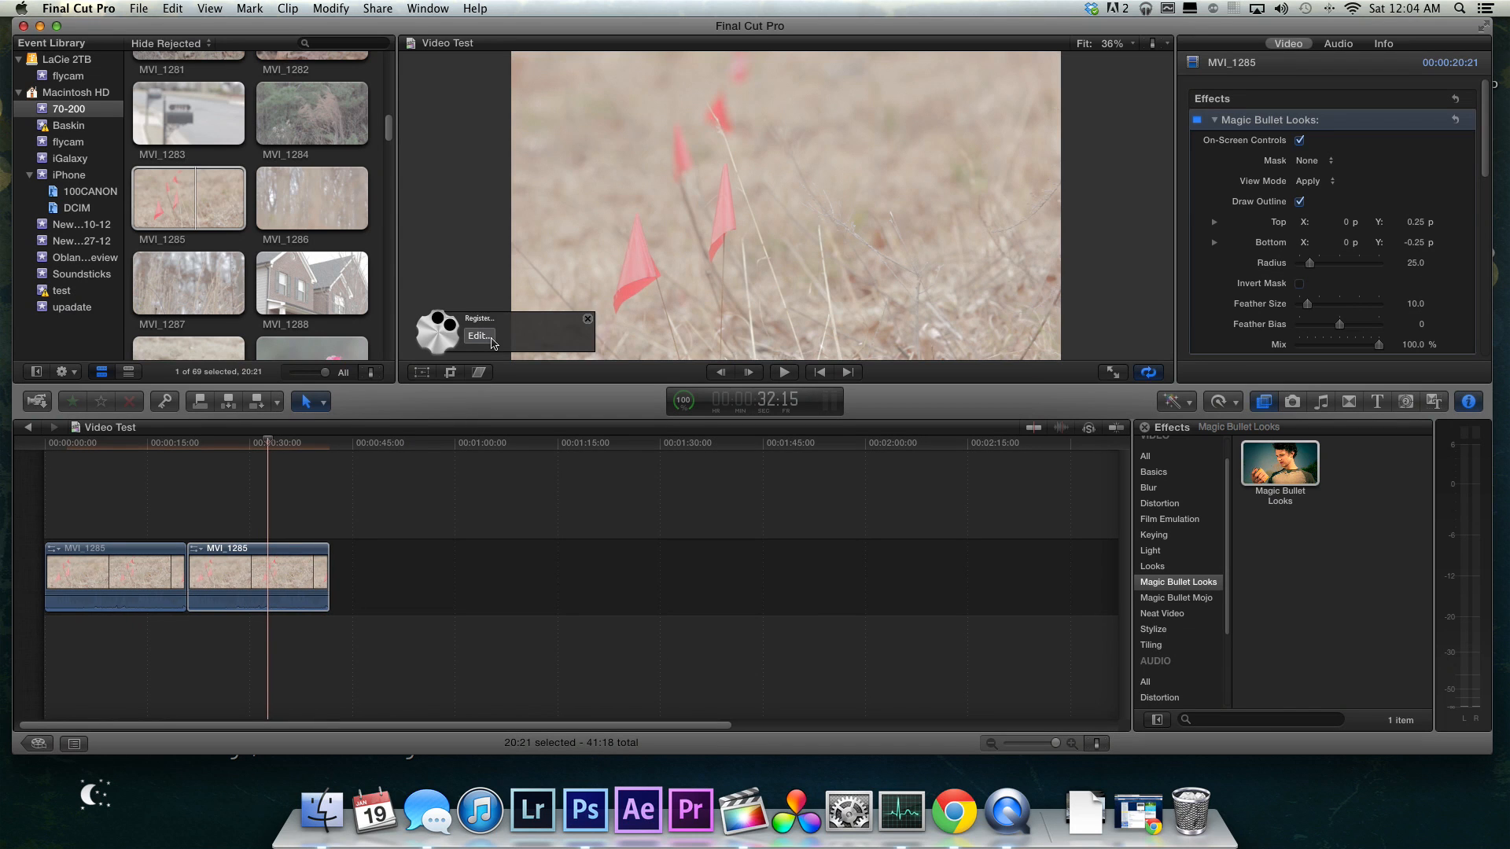
left_click(487, 343)
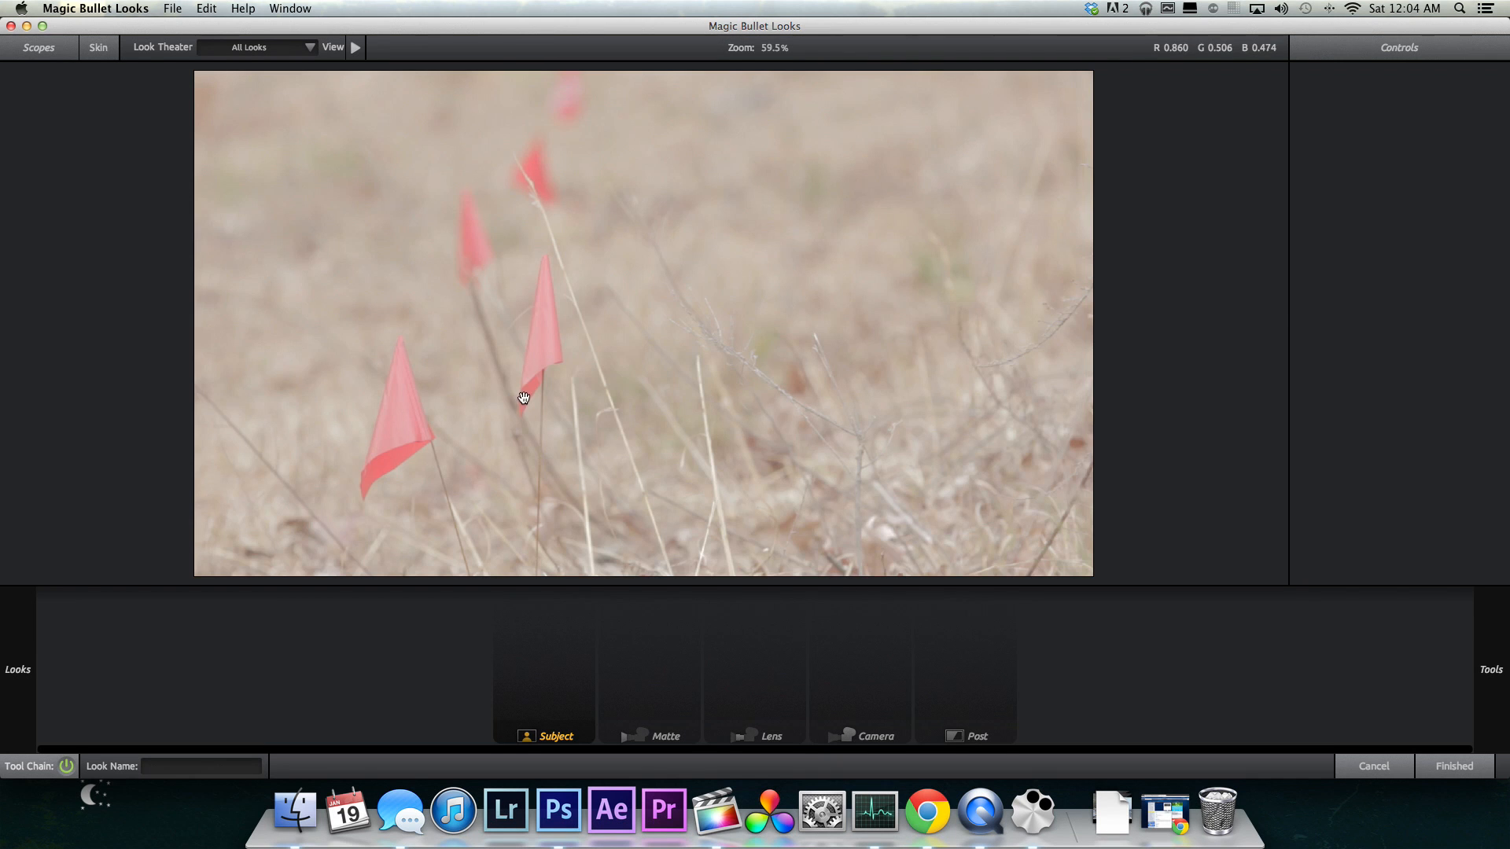
mouse_move(26, 241)
scroll(196, 260, "down", 10)
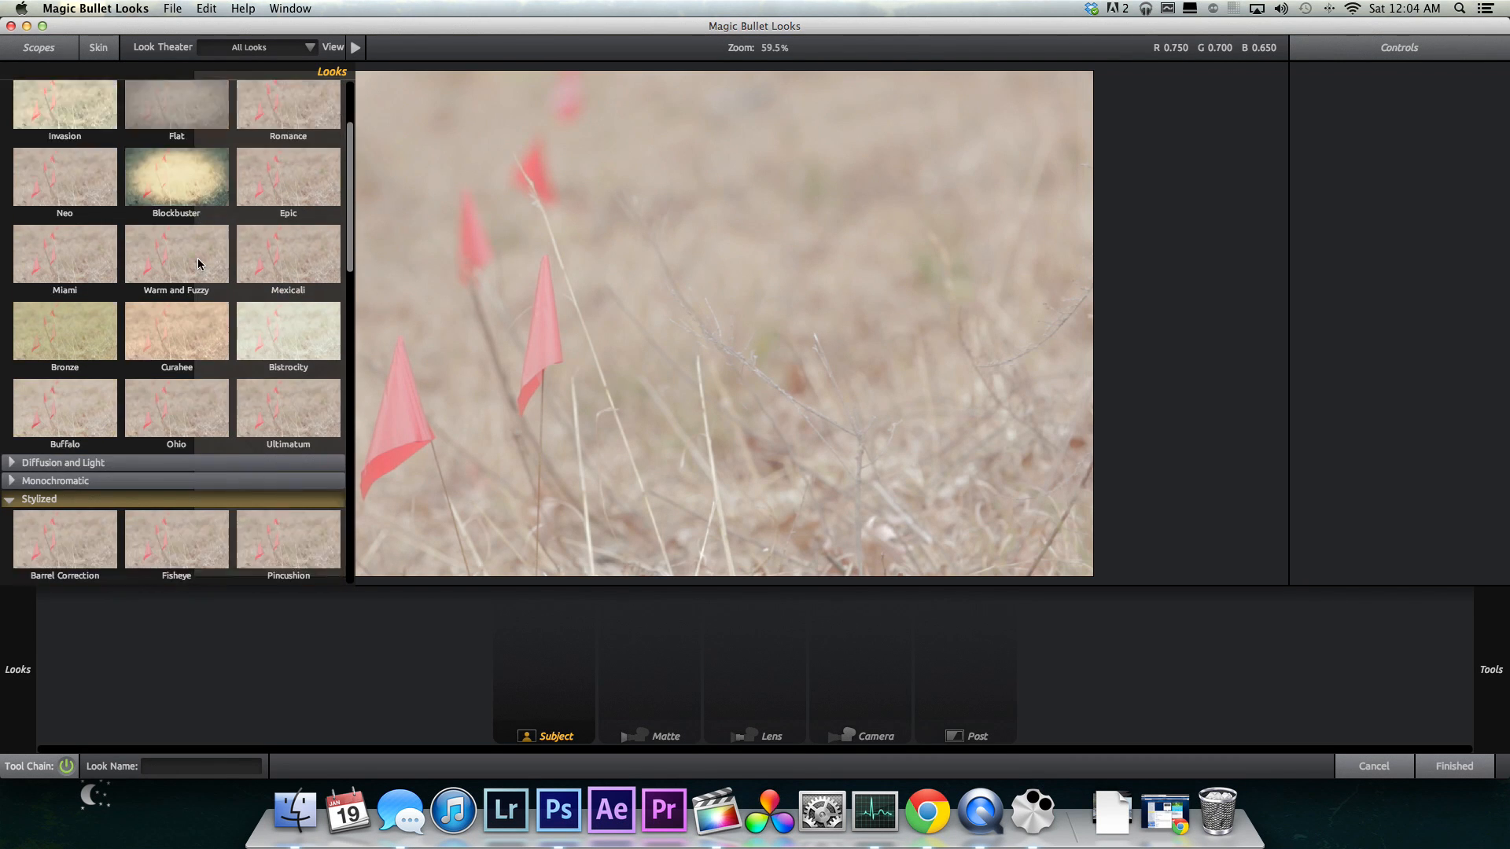
scroll(197, 262, "down", 8)
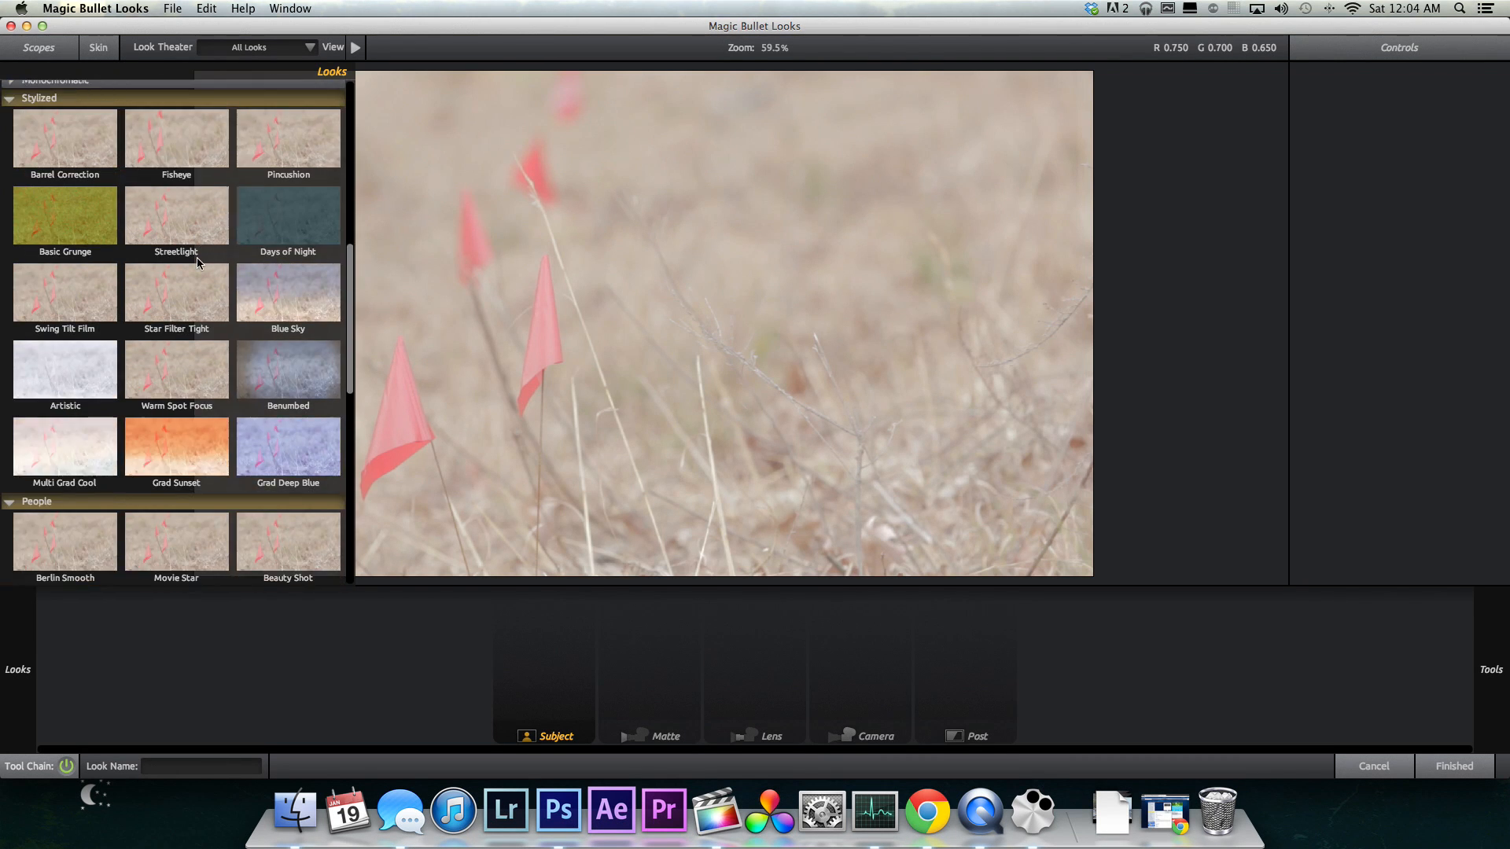
scroll(196, 261, "down", 10)
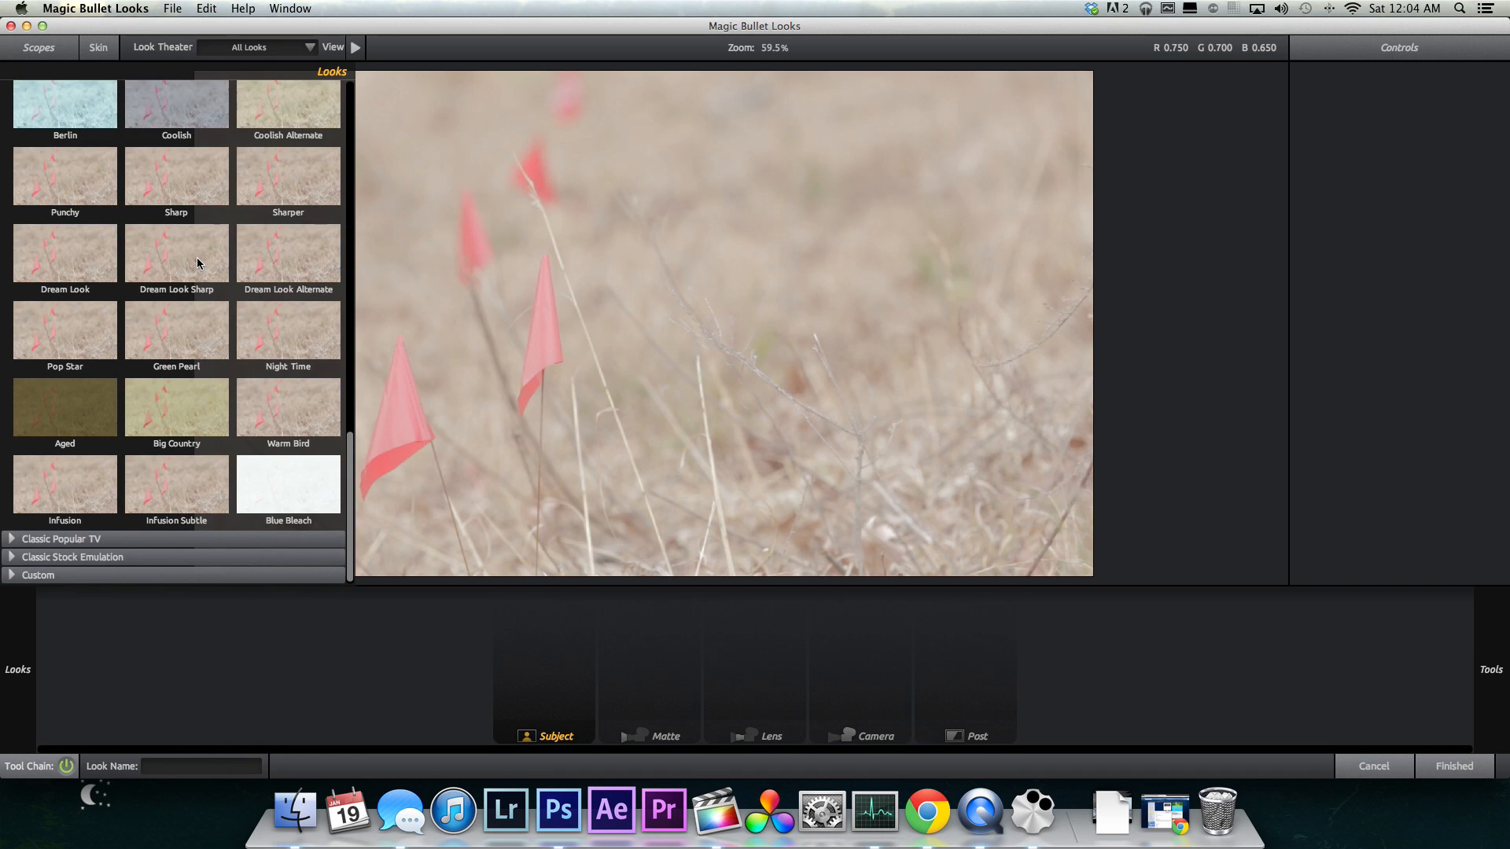
scroll(196, 262, "up", 3)
left_click(186, 292)
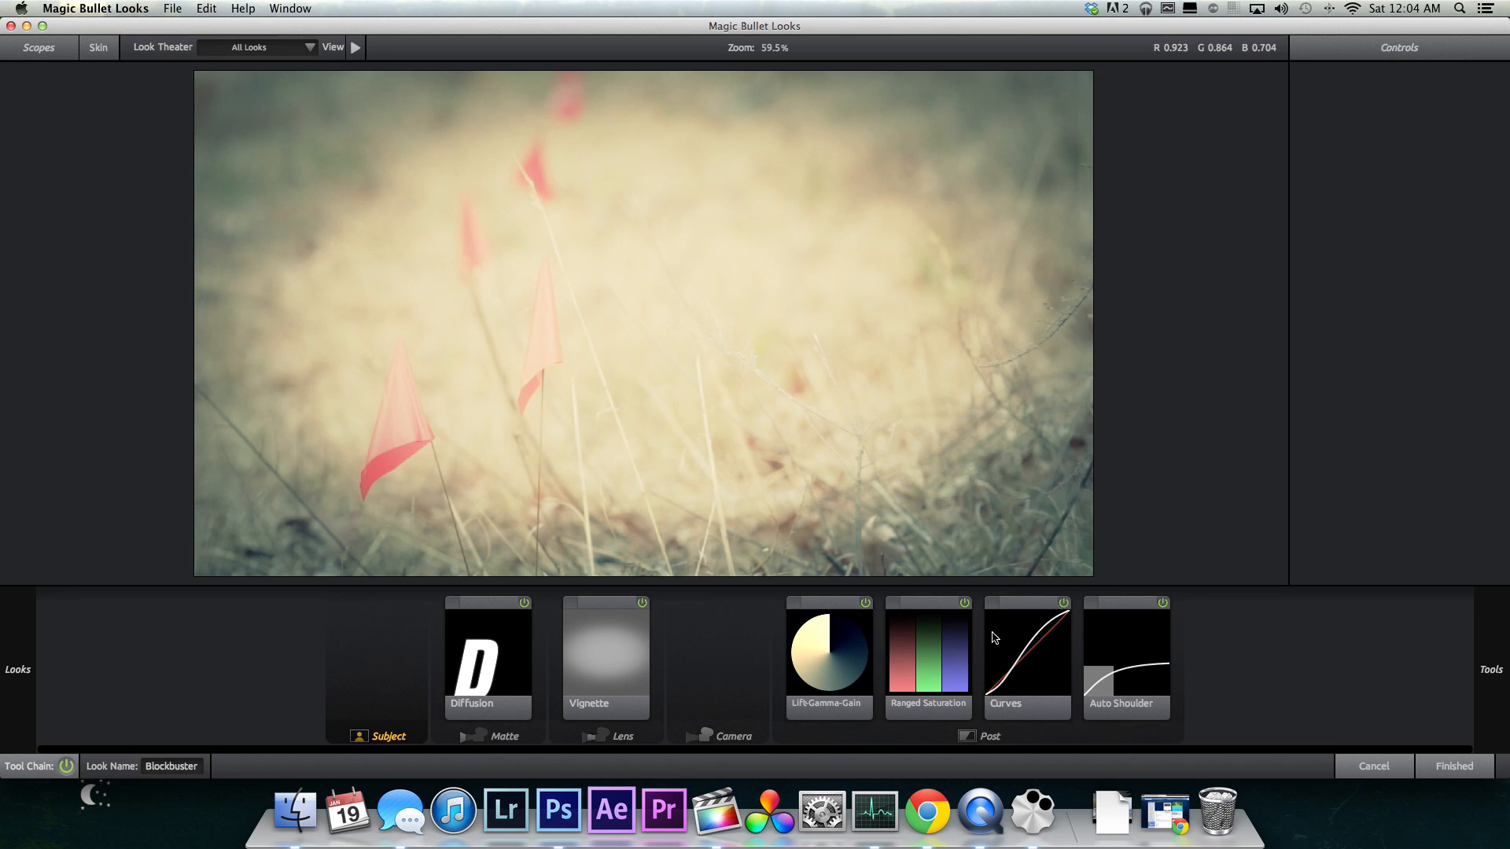
Step: Inspect the look's Curves and Auto Shoulder tools, and turn off Auto Shoulder
left_click(1050, 665)
left_click(1140, 664)
left_click(1161, 604)
left_click(1161, 604)
left_click(1162, 604)
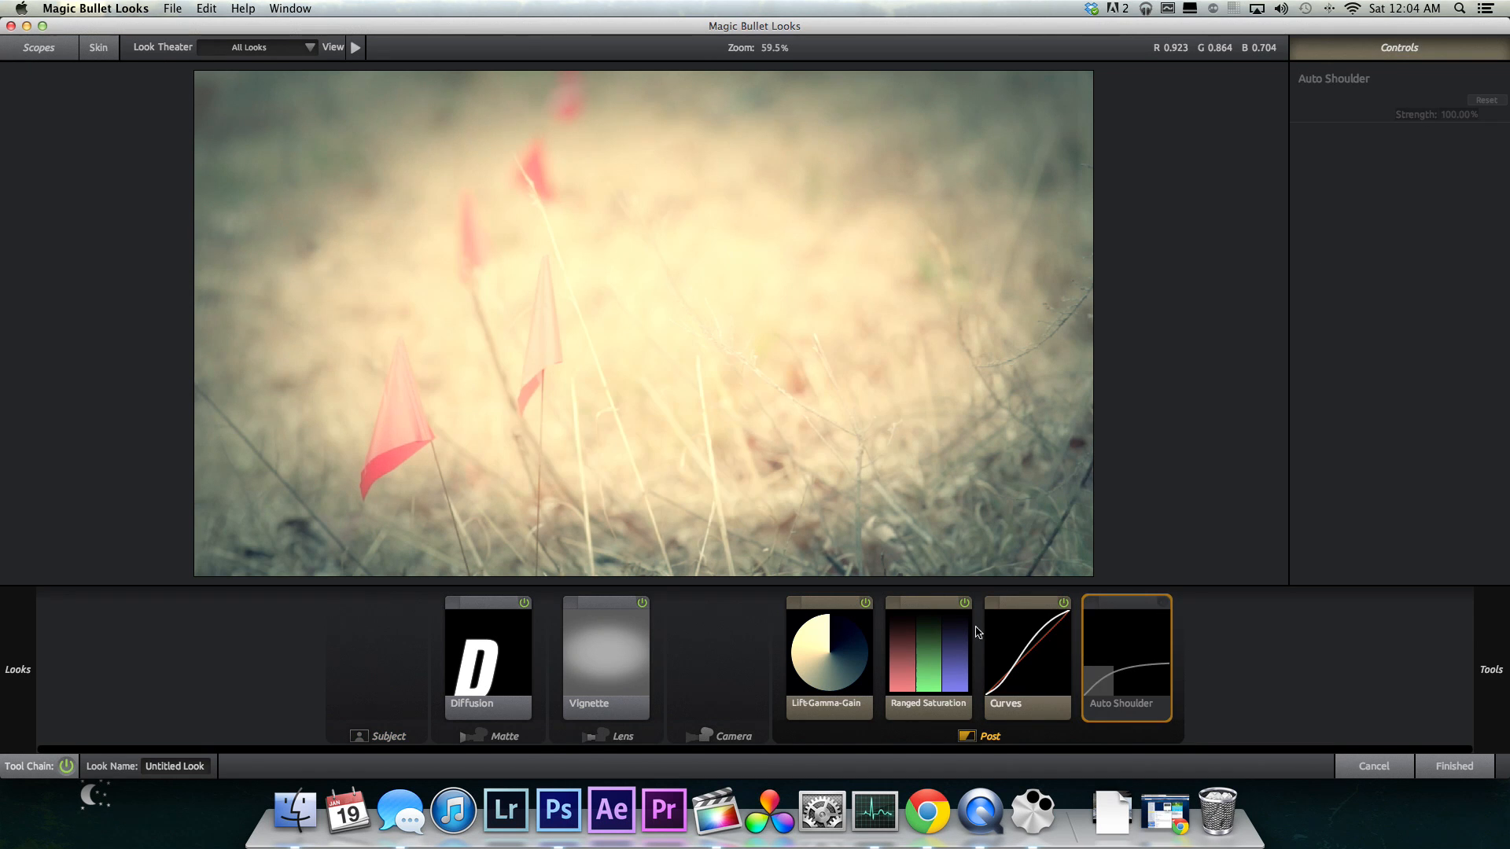
Step: Reshape the RGB curve in the Curves tool by lowering its highlight points and its shadow points
left_click(1014, 651)
left_click_drag(1460, 289, 1420, 288)
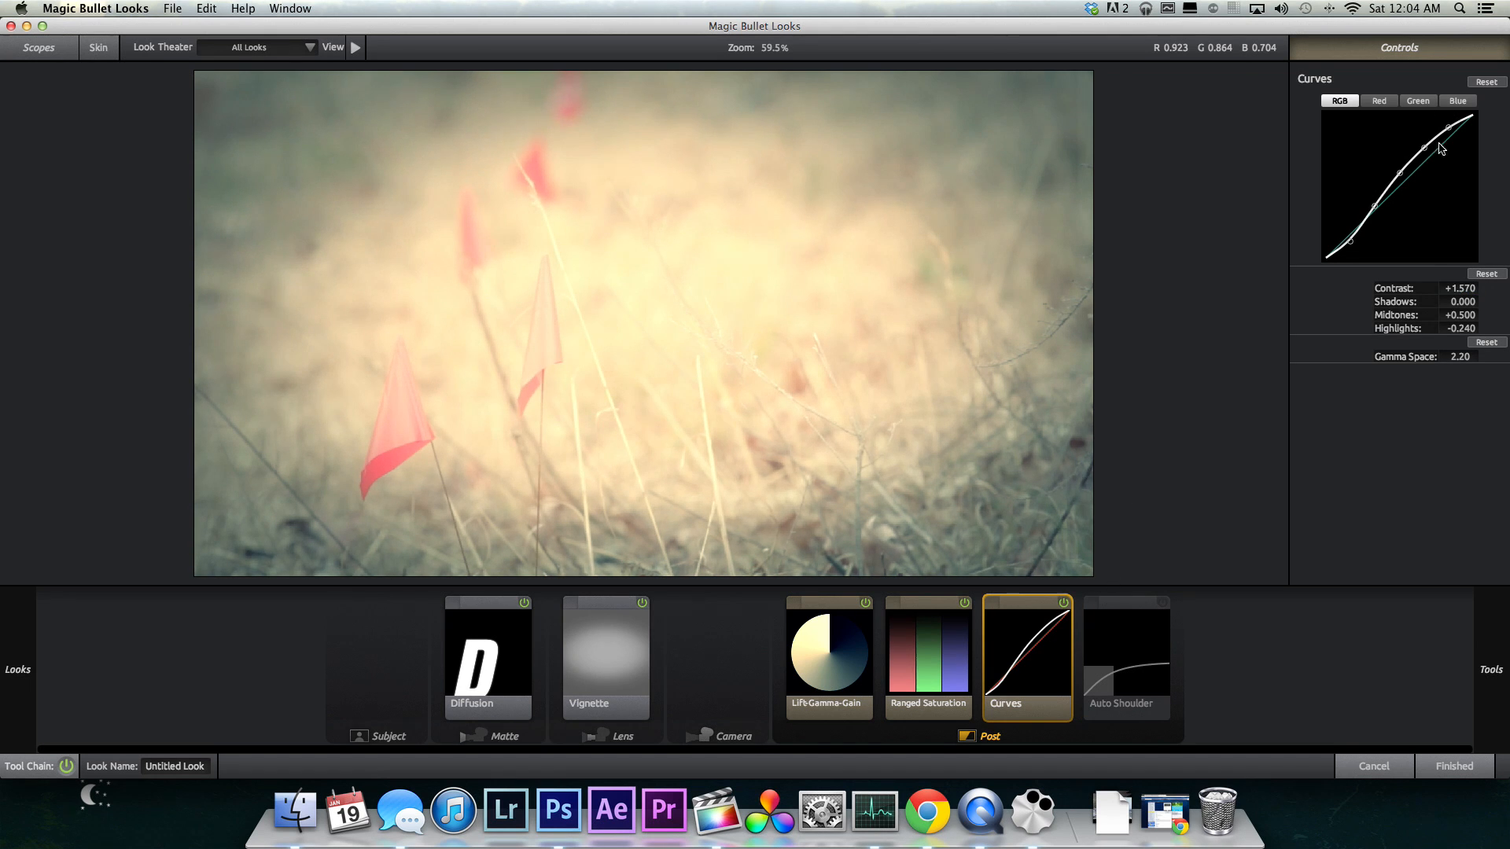
left_click_drag(1442, 126, 1425, 160)
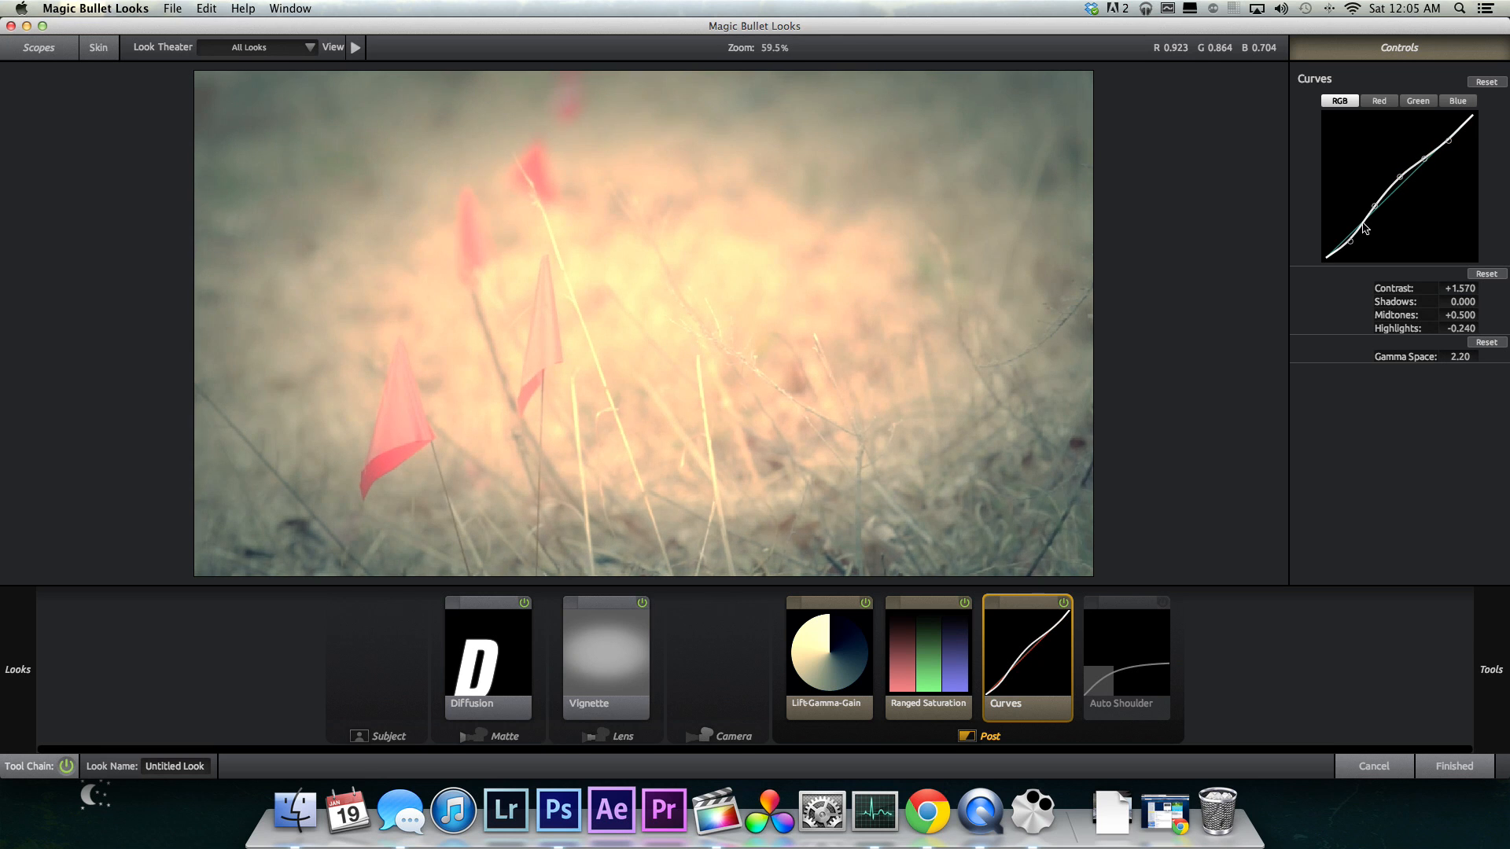
left_click_drag(1354, 240, 1374, 213)
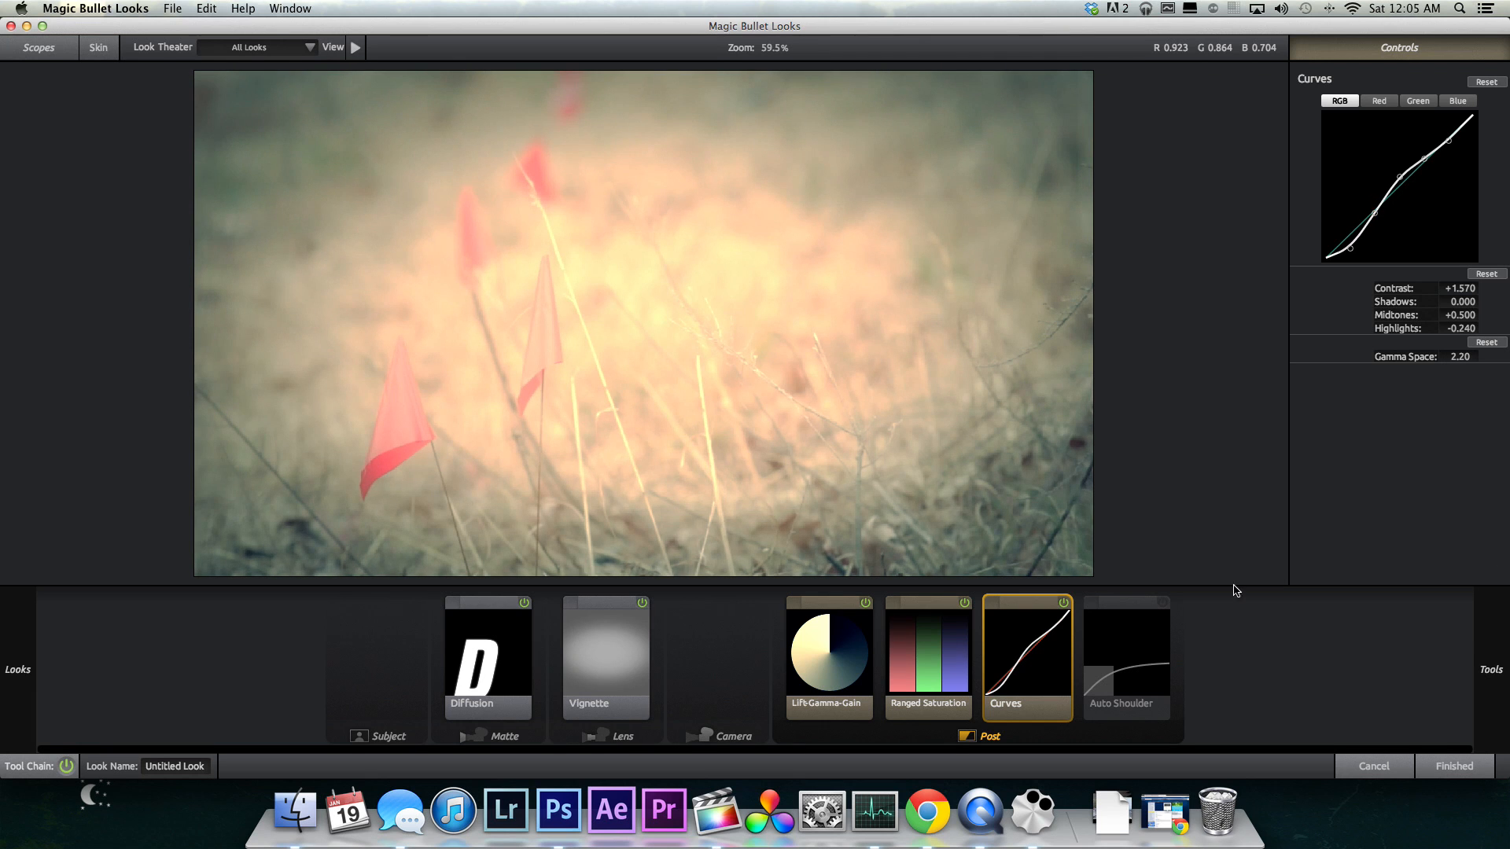
Step: Compare the image without the Vignette, then set its strength to 27% and exposure compensation to -1.20
left_click(585, 665)
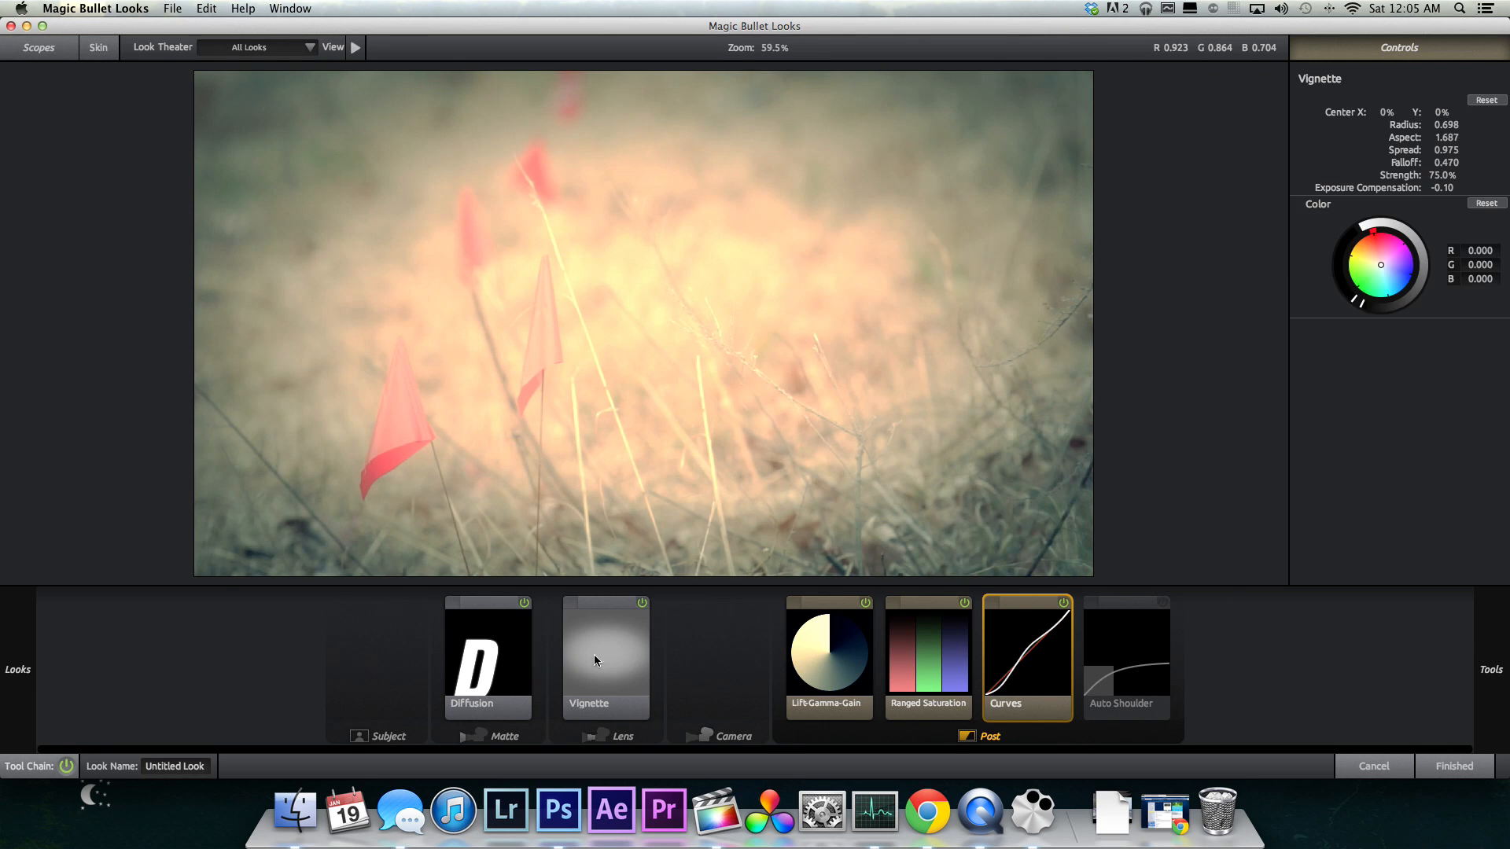
left_click(642, 602)
left_click(641, 602)
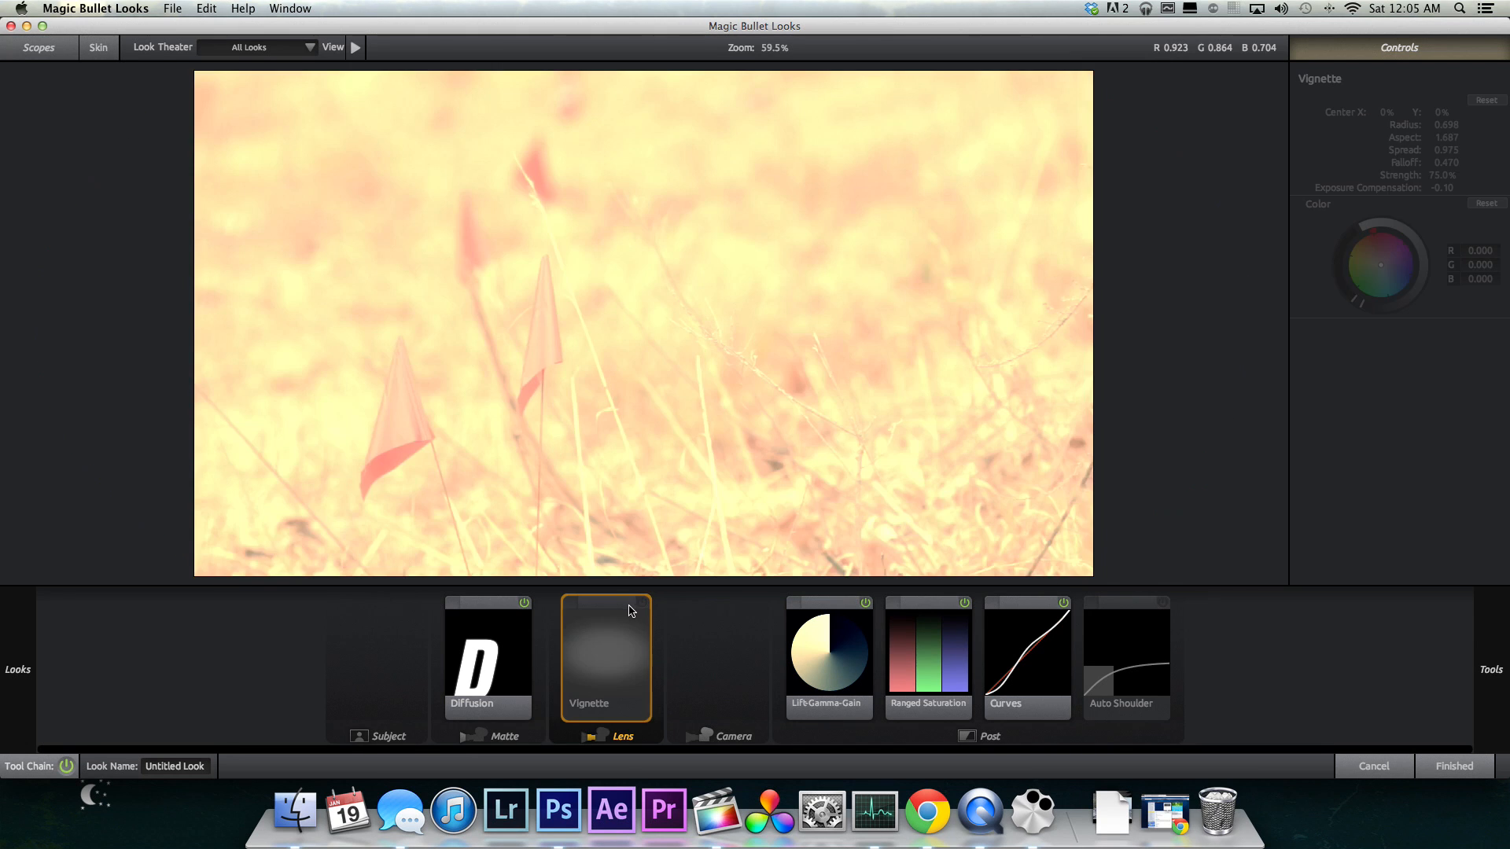
left_click(641, 603)
mouse_move(1444, 186)
left_mouse_down()
mouse_move(1401, 186)
mouse_move(1453, 174)
left_mouse_up()
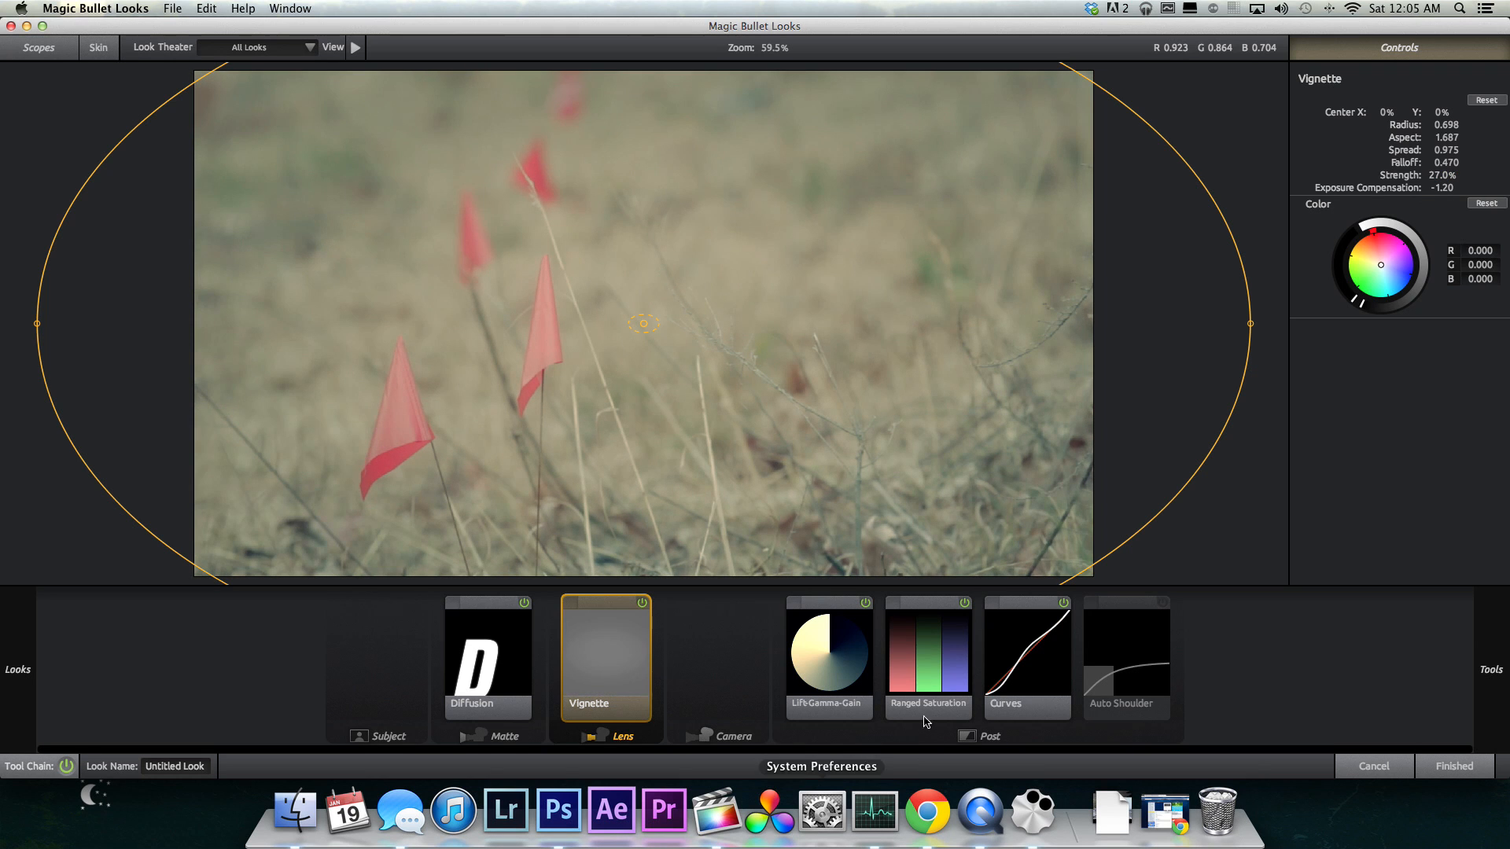
Step: Straighten the RGB curve by lowering its midtone point and raising its highlight points, then check the Lift-Gamma-Gain settings
left_click(1020, 678)
left_click_drag(1400, 175, 1448, 136)
left_click(854, 661)
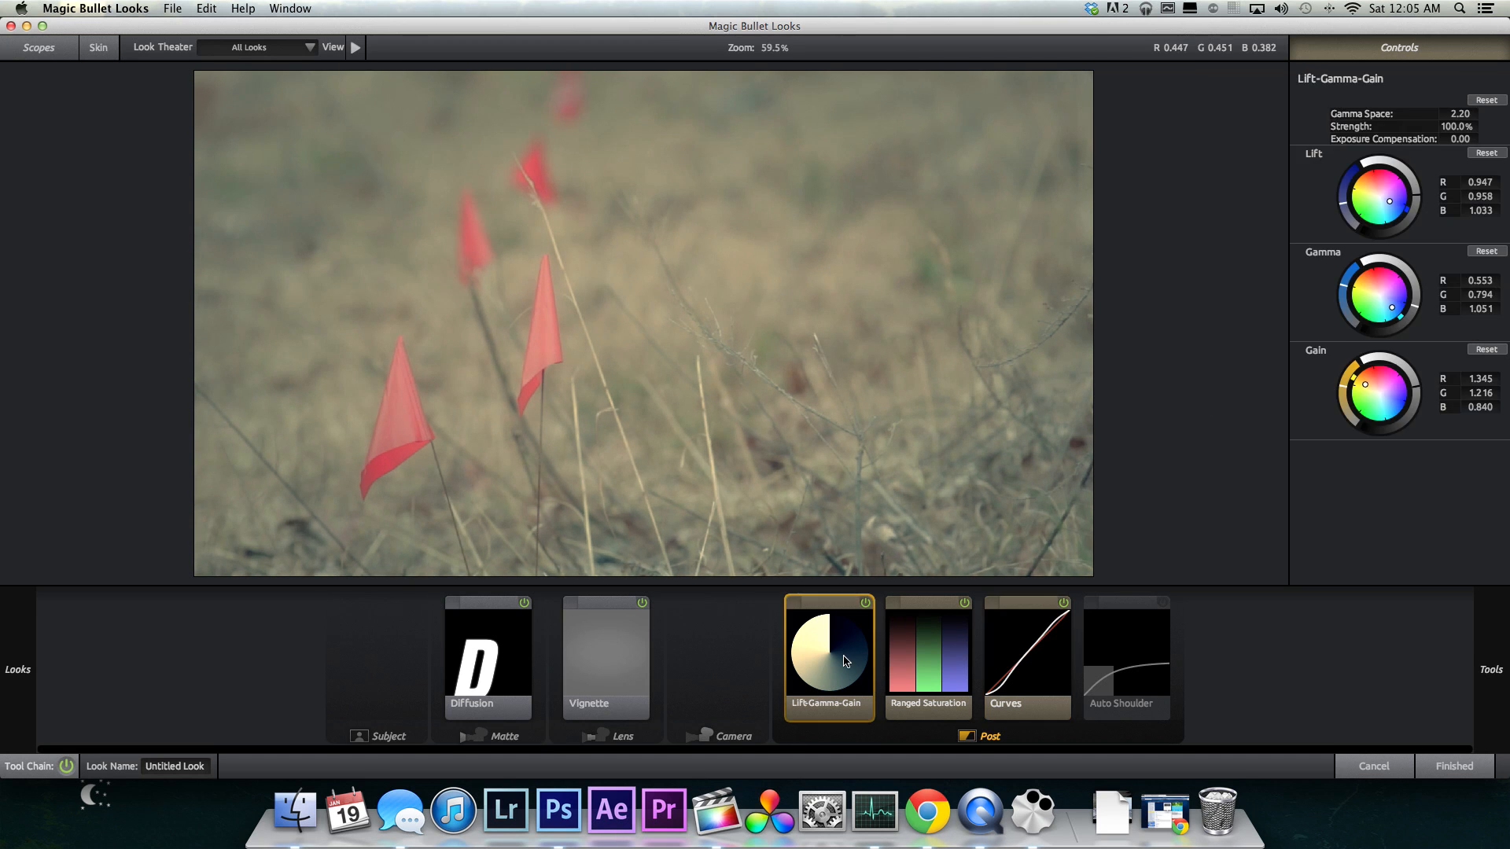
Step: Compare the image with Vignette and Diffusion switched off, and remove the Diffusion tool from the look
left_click(640, 692)
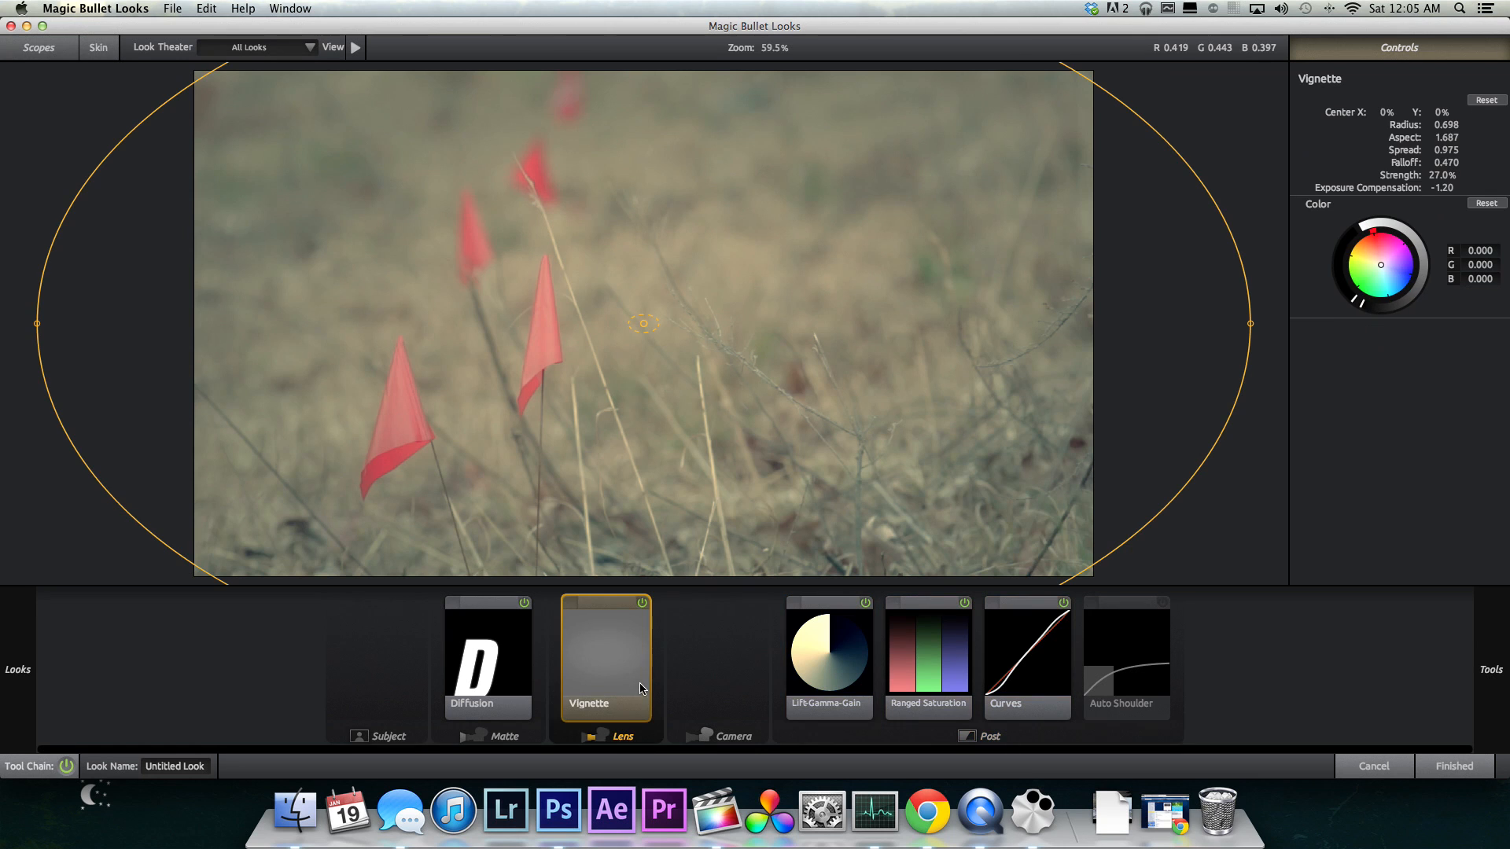
left_click(643, 603)
left_click(644, 603)
left_click(478, 657)
left_click(523, 603)
left_click(523, 603)
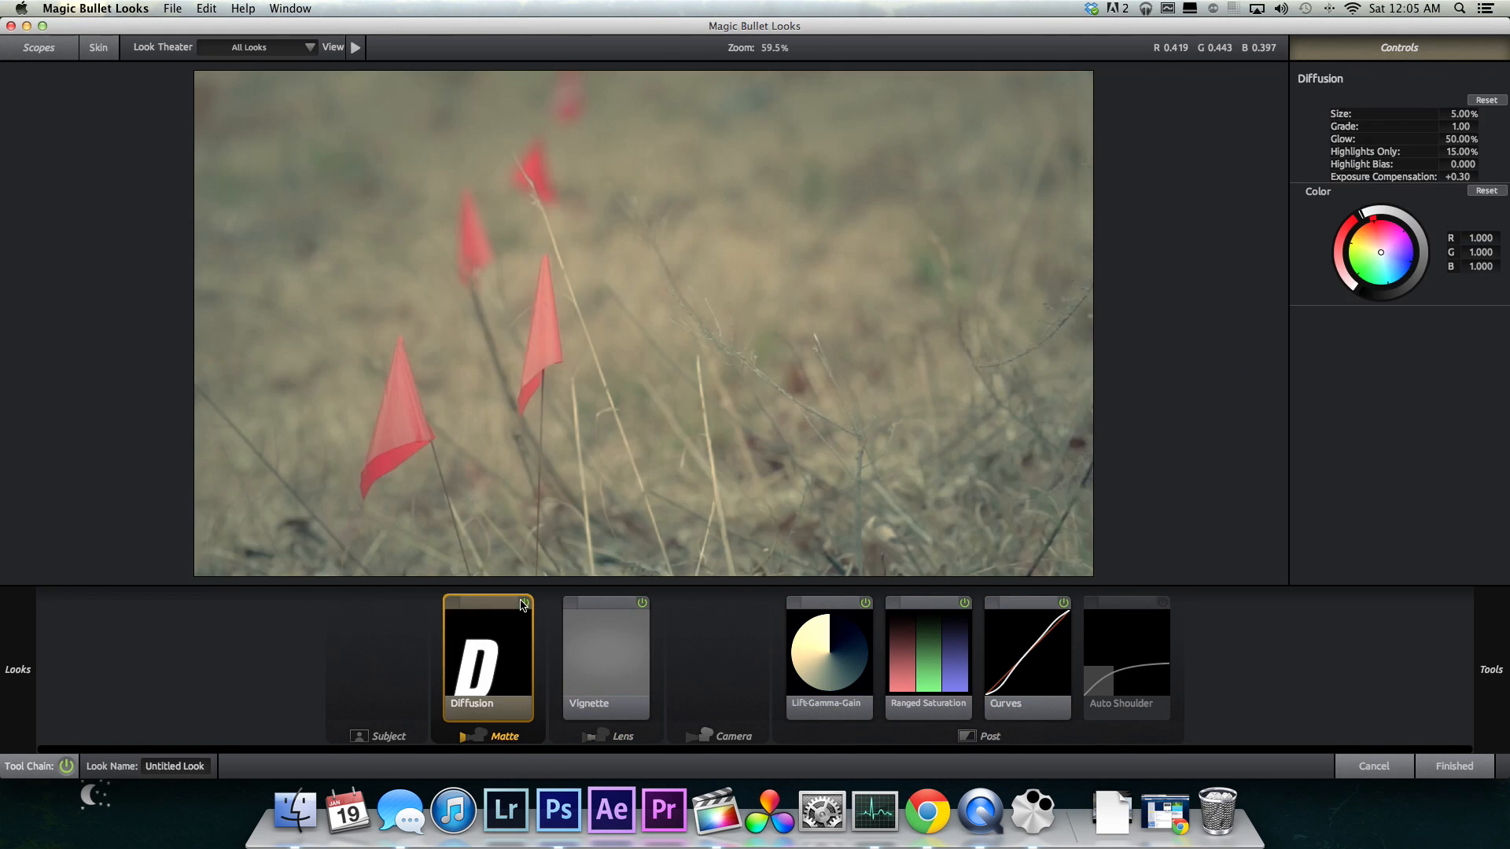
left_click(522, 603)
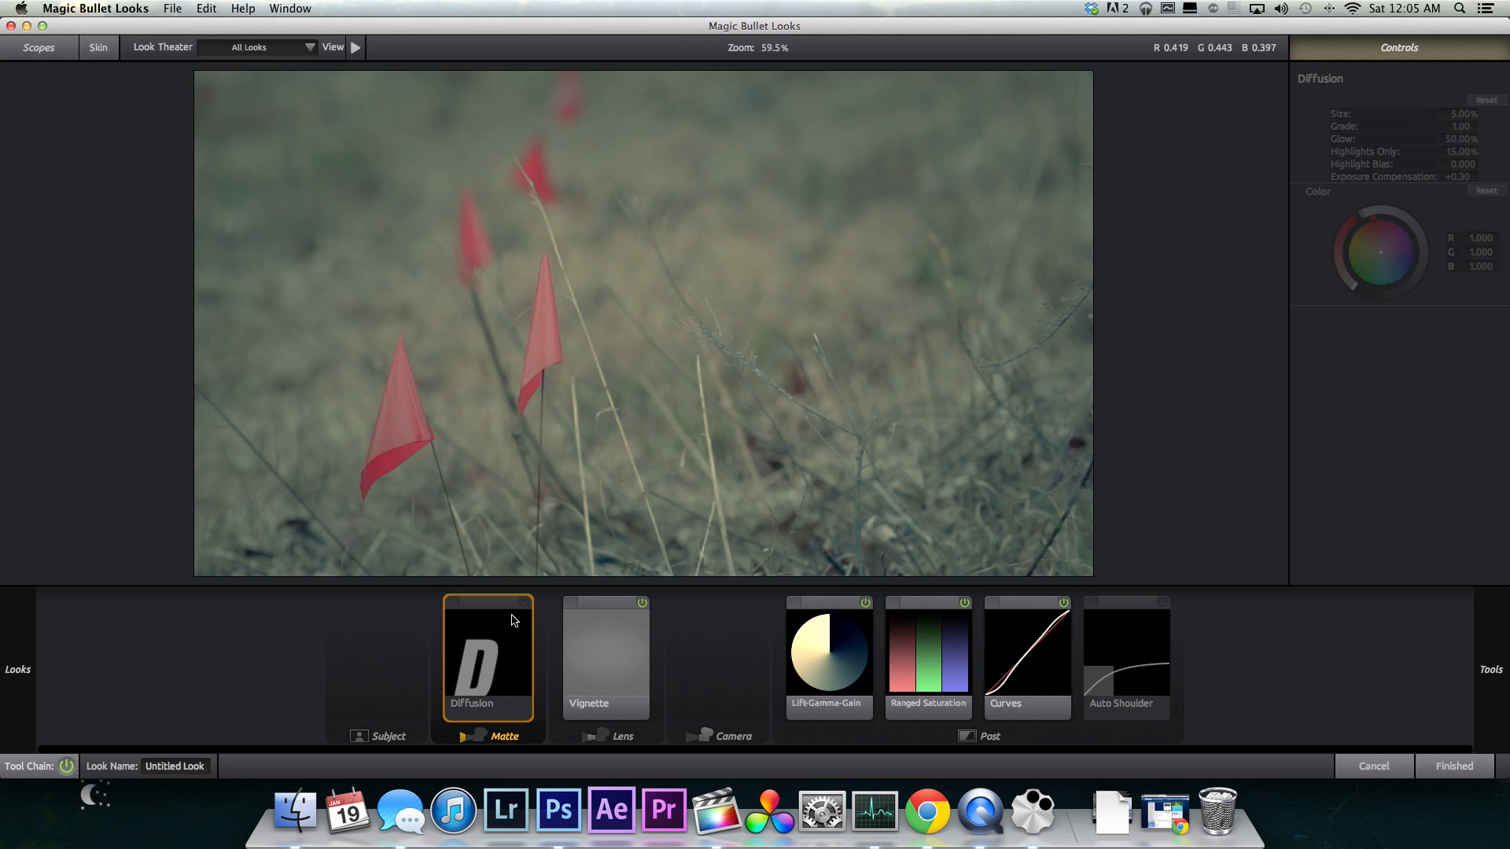
key("Delete")
Step: Review the look's remaining tools and turn Auto Shoulder back on
left_click(589, 630)
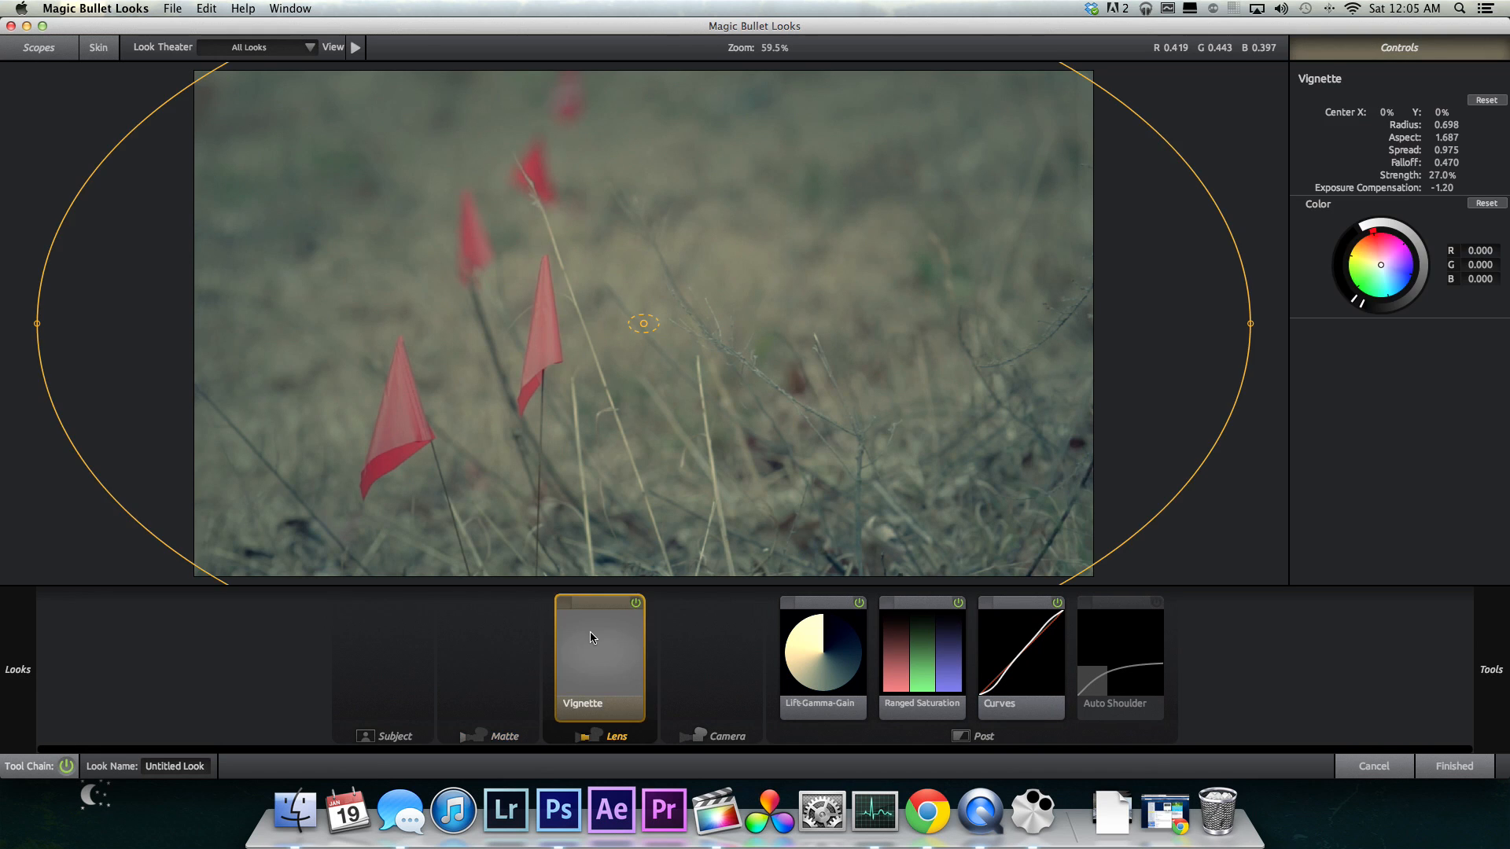
left_click(830, 629)
left_click(921, 642)
left_click(999, 641)
left_click(1124, 637)
left_click(1156, 603)
left_click(1157, 604)
left_click(1156, 603)
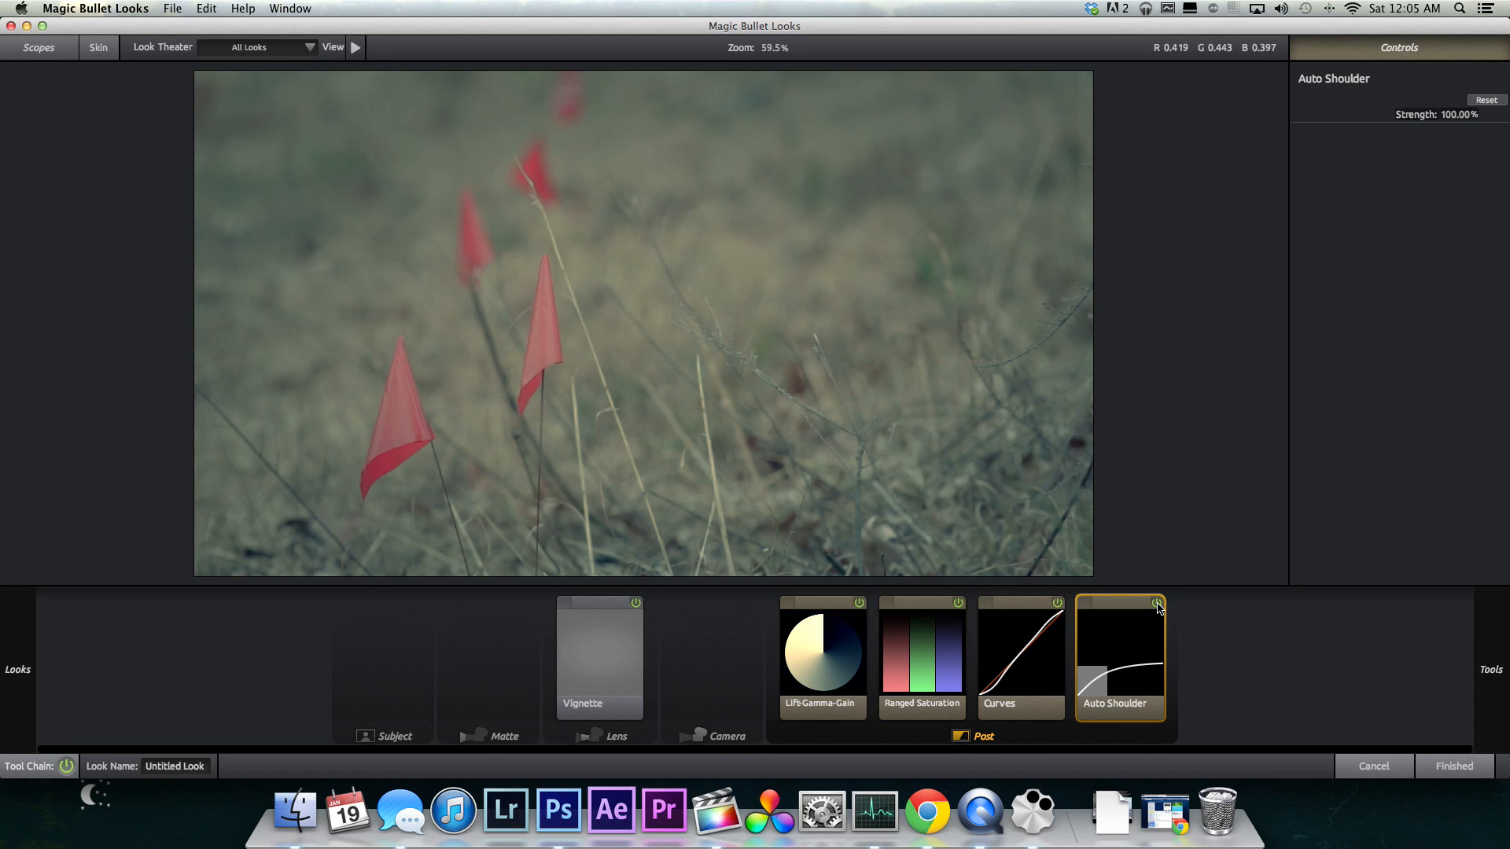
Step: Nudge the highlight point of the RGB curve up slightly, and check the Ranged Saturation and Lift-Gamma-Gain settings
left_click(1049, 629)
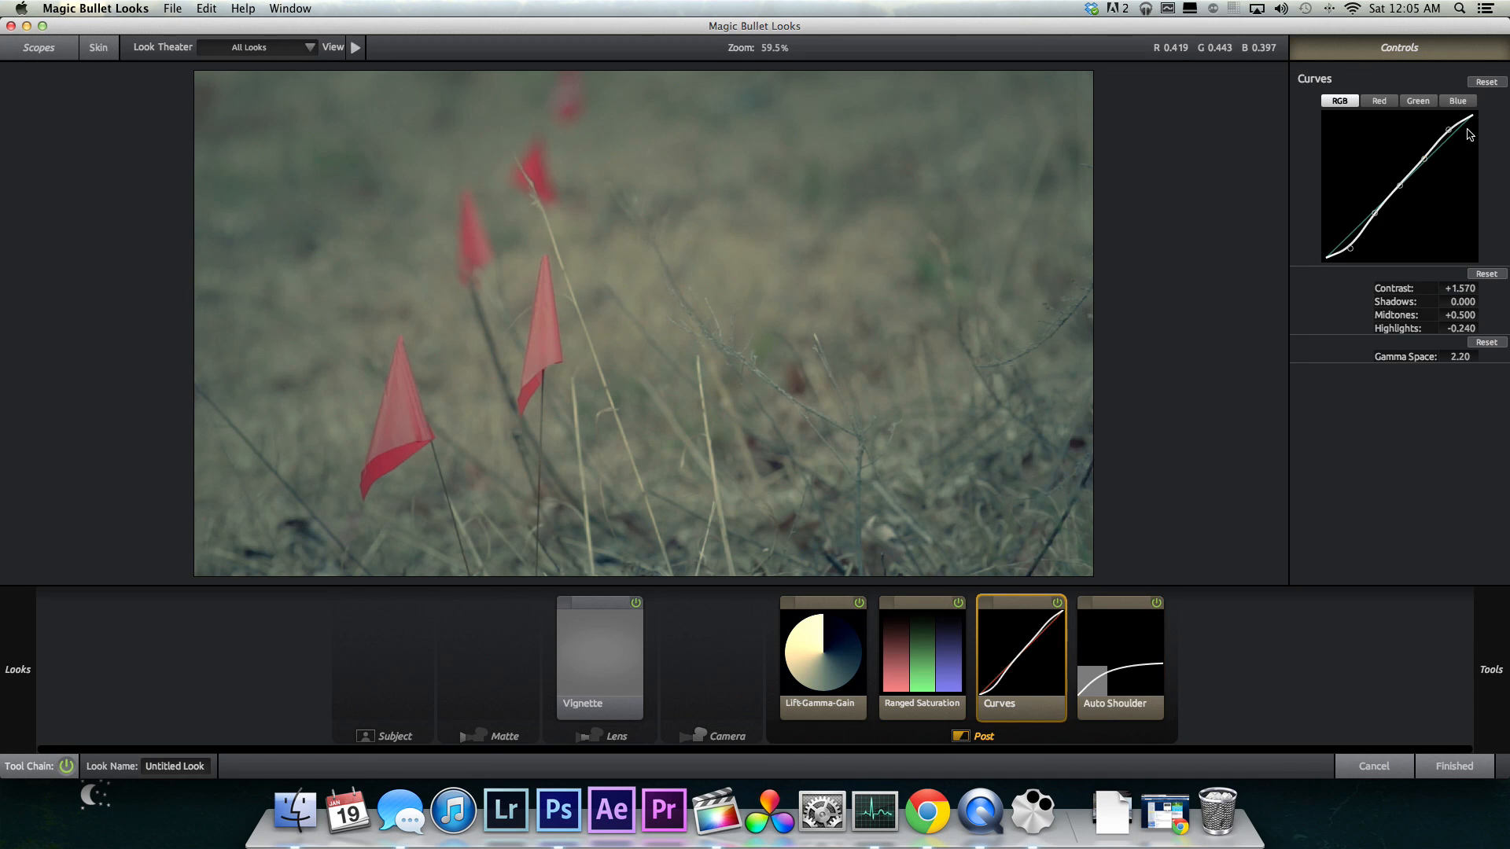
left_click_drag(1451, 131, 1450, 125)
left_click(914, 645)
left_click(984, 649)
left_click(852, 652)
Step: Set the Vignette's strength to 34% and exposure compensation to -0.50, and apply the finished look to the clip
left_click(591, 655)
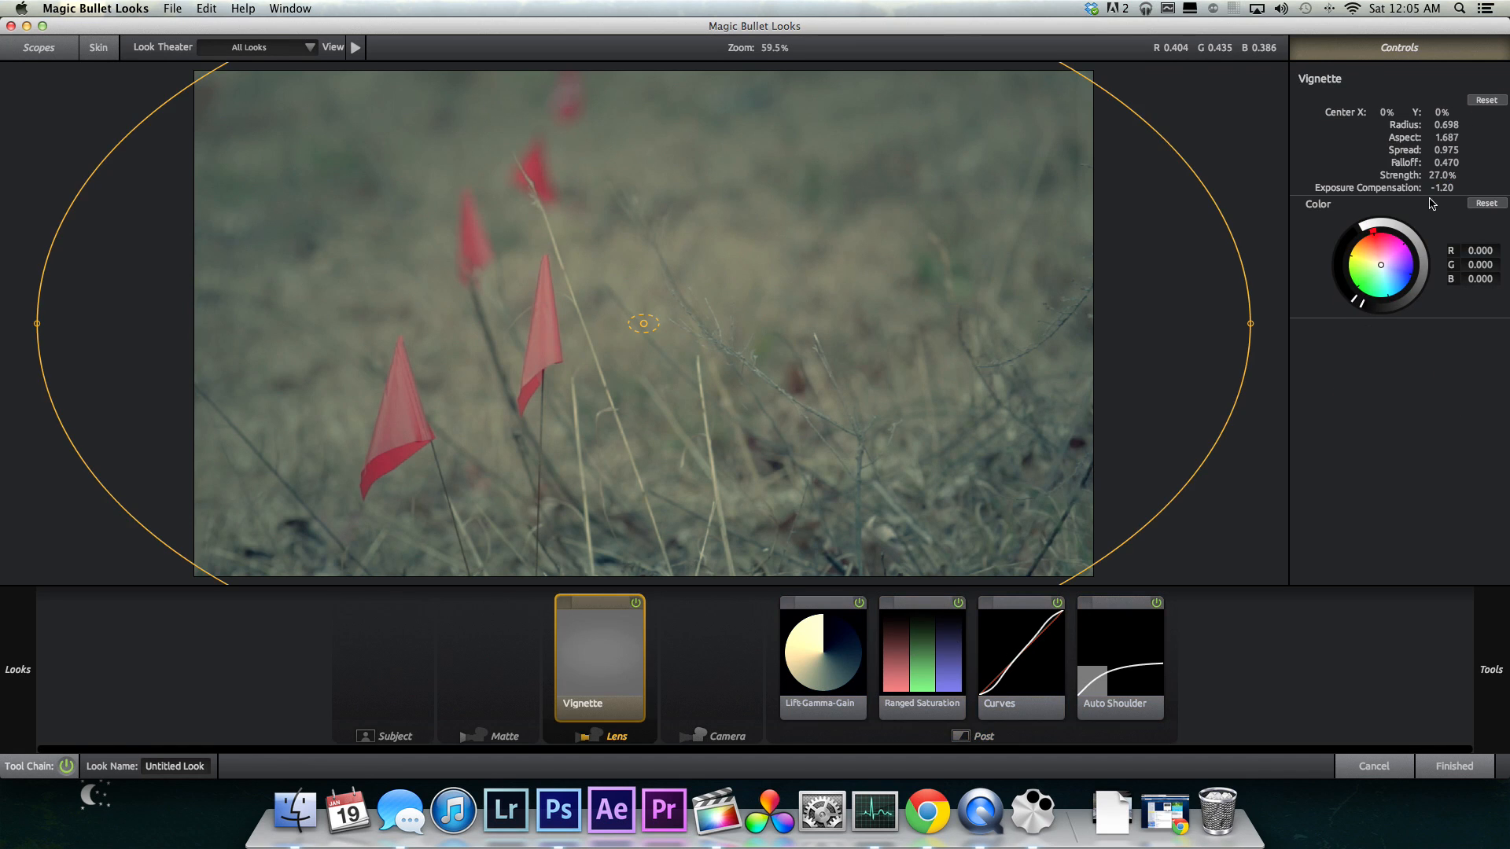
left_click_drag(1441, 188, 1450, 187)
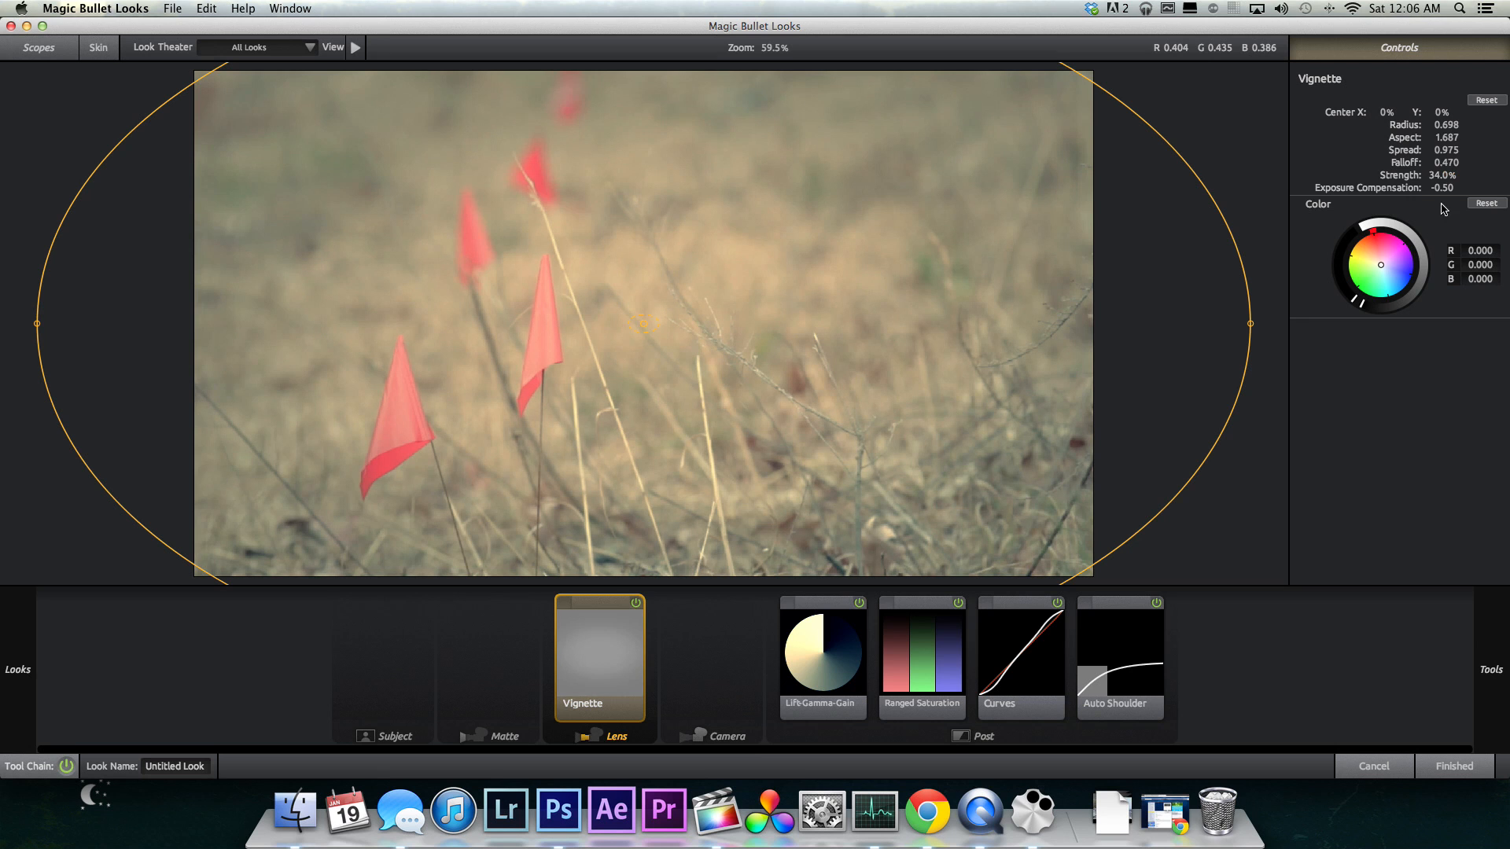
left_click(1455, 766)
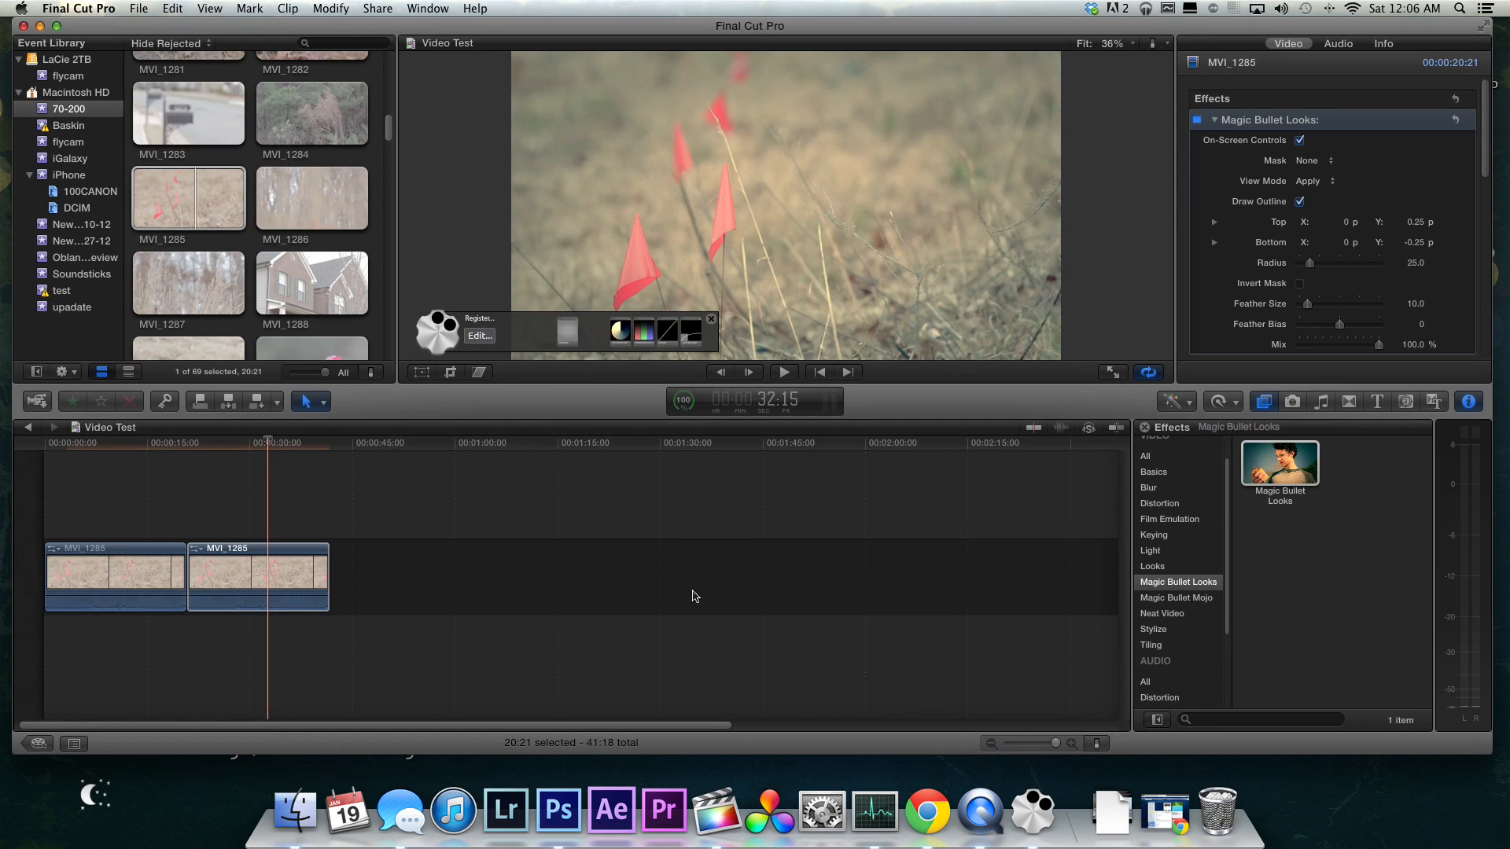
Step: Compare the two graded MVI_1285 clips in the timeline and play part of the second one
left_click(155, 574)
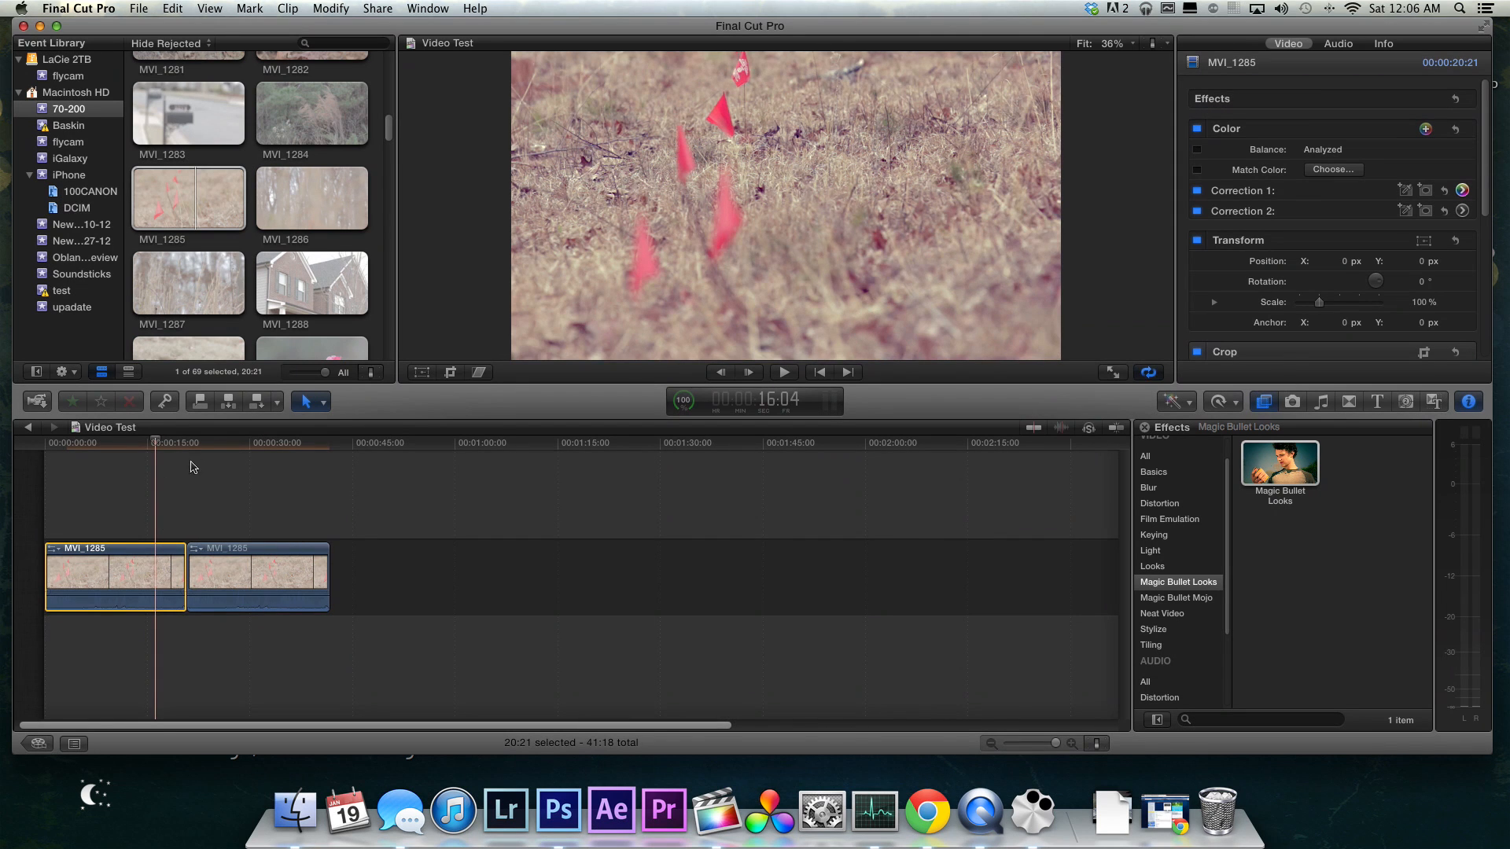
left_click(236, 445)
left_click(147, 446)
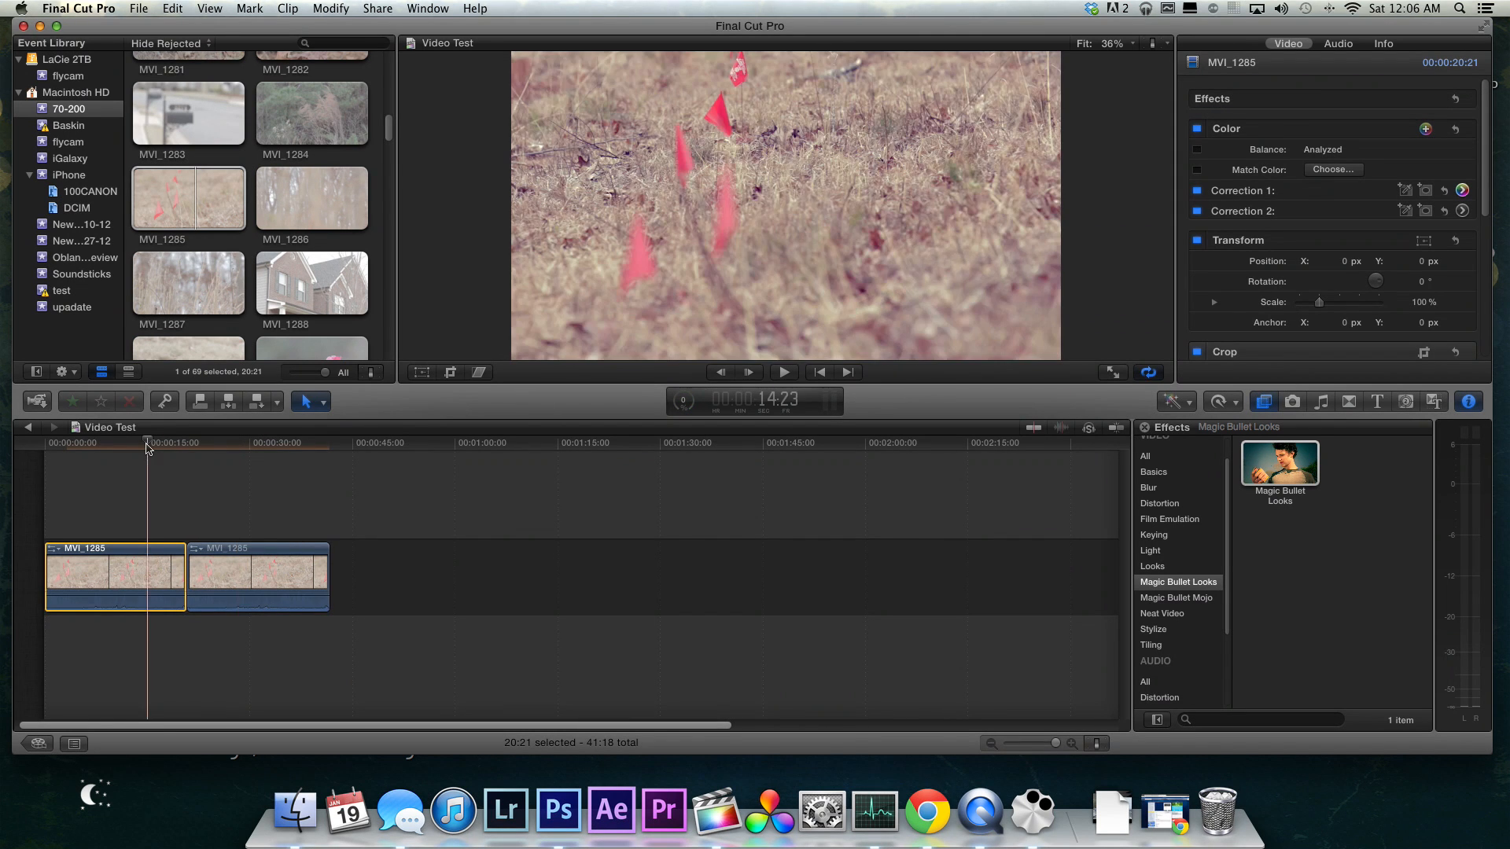
left_click(233, 446)
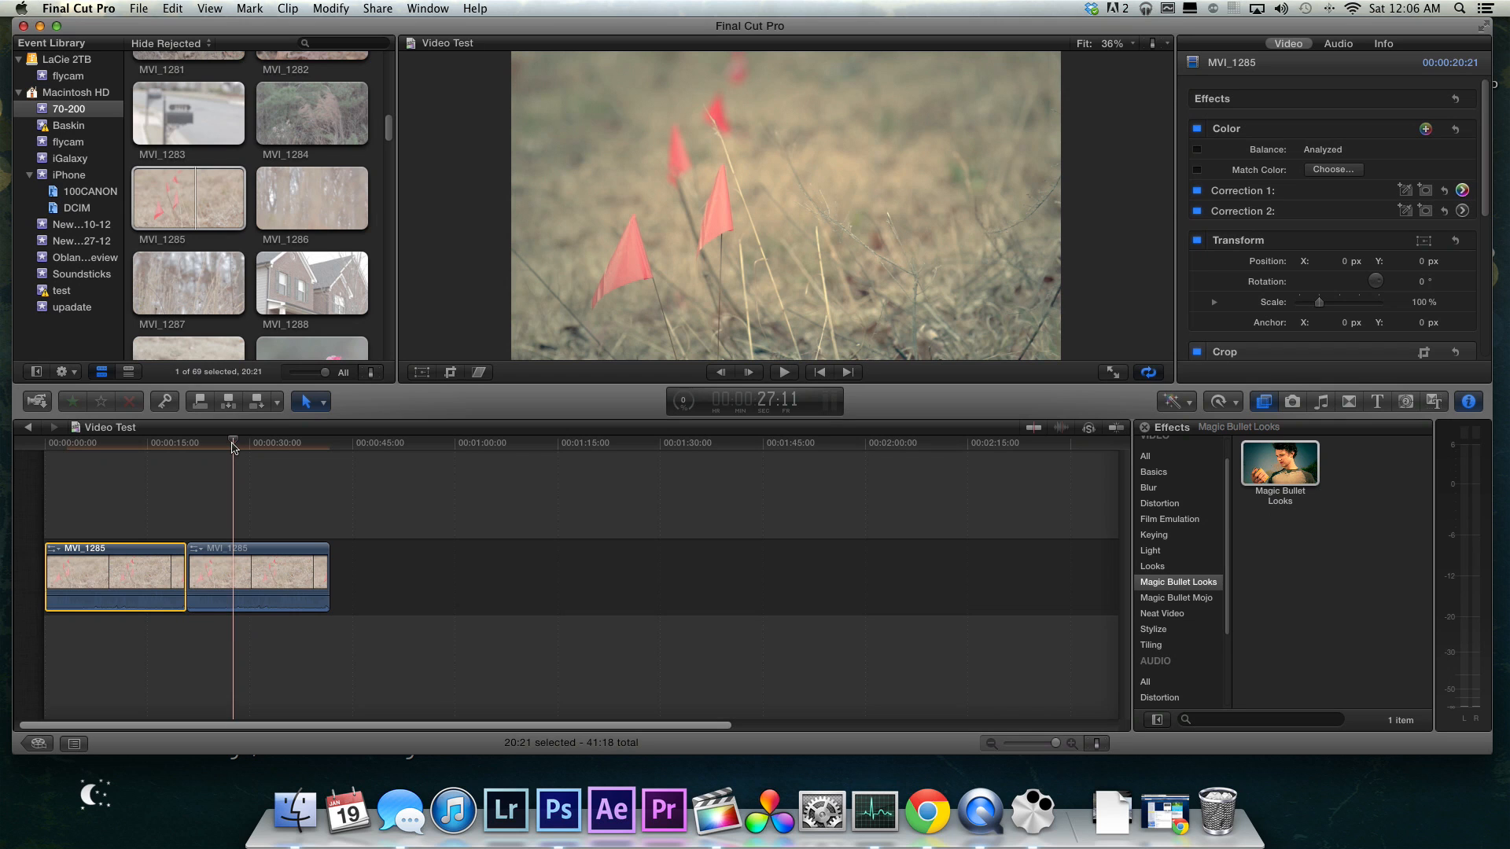
key("space")
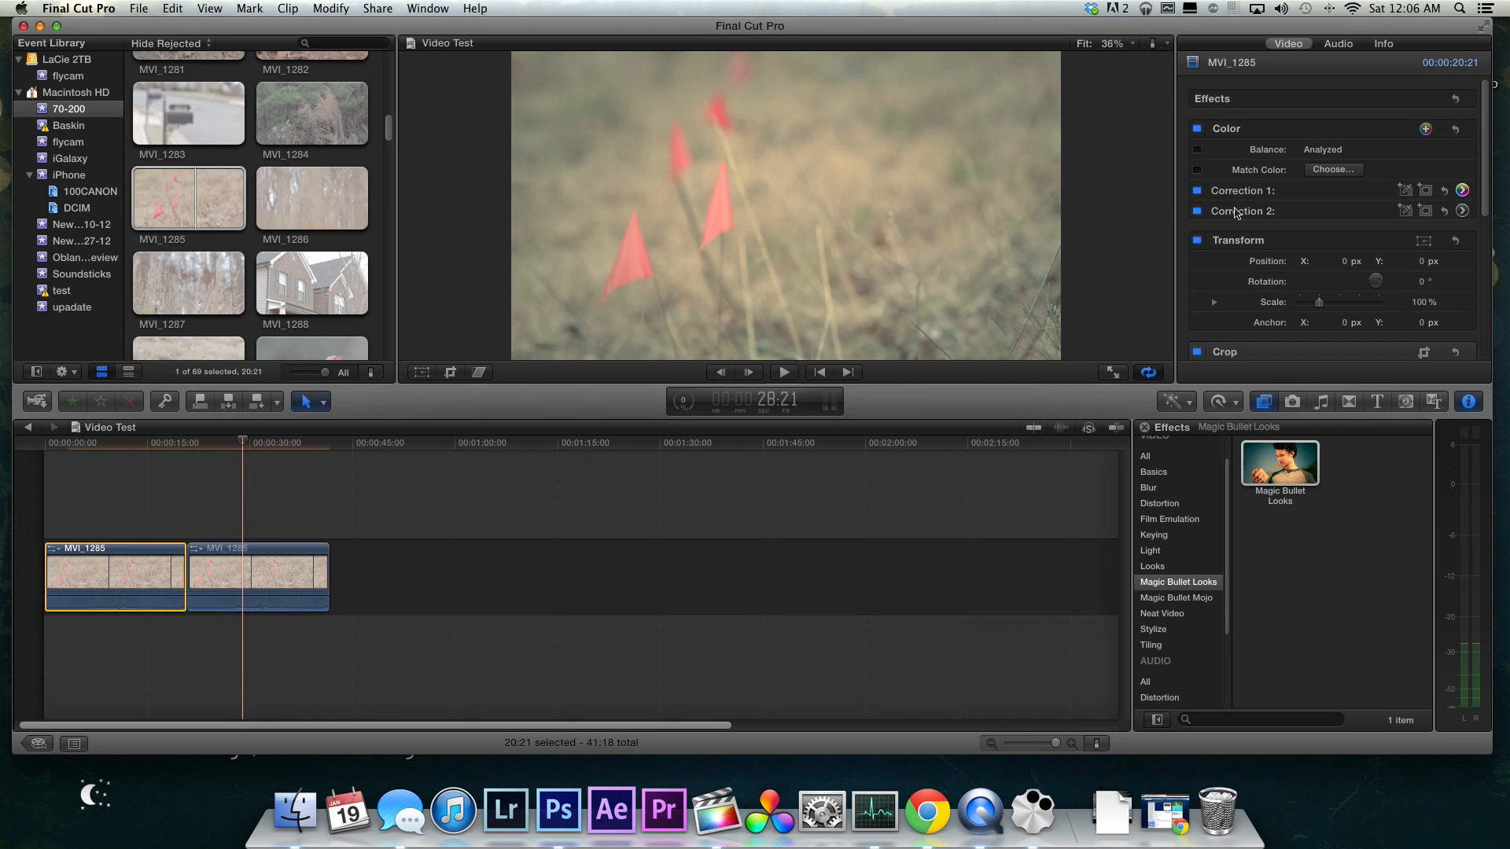
Step: Toggle the first clip's color corrections and the second clip's Magic Bullet Looks effect to compare before and after
scroll(1225, 181, "down", 3)
scroll(1224, 181, "up", 4)
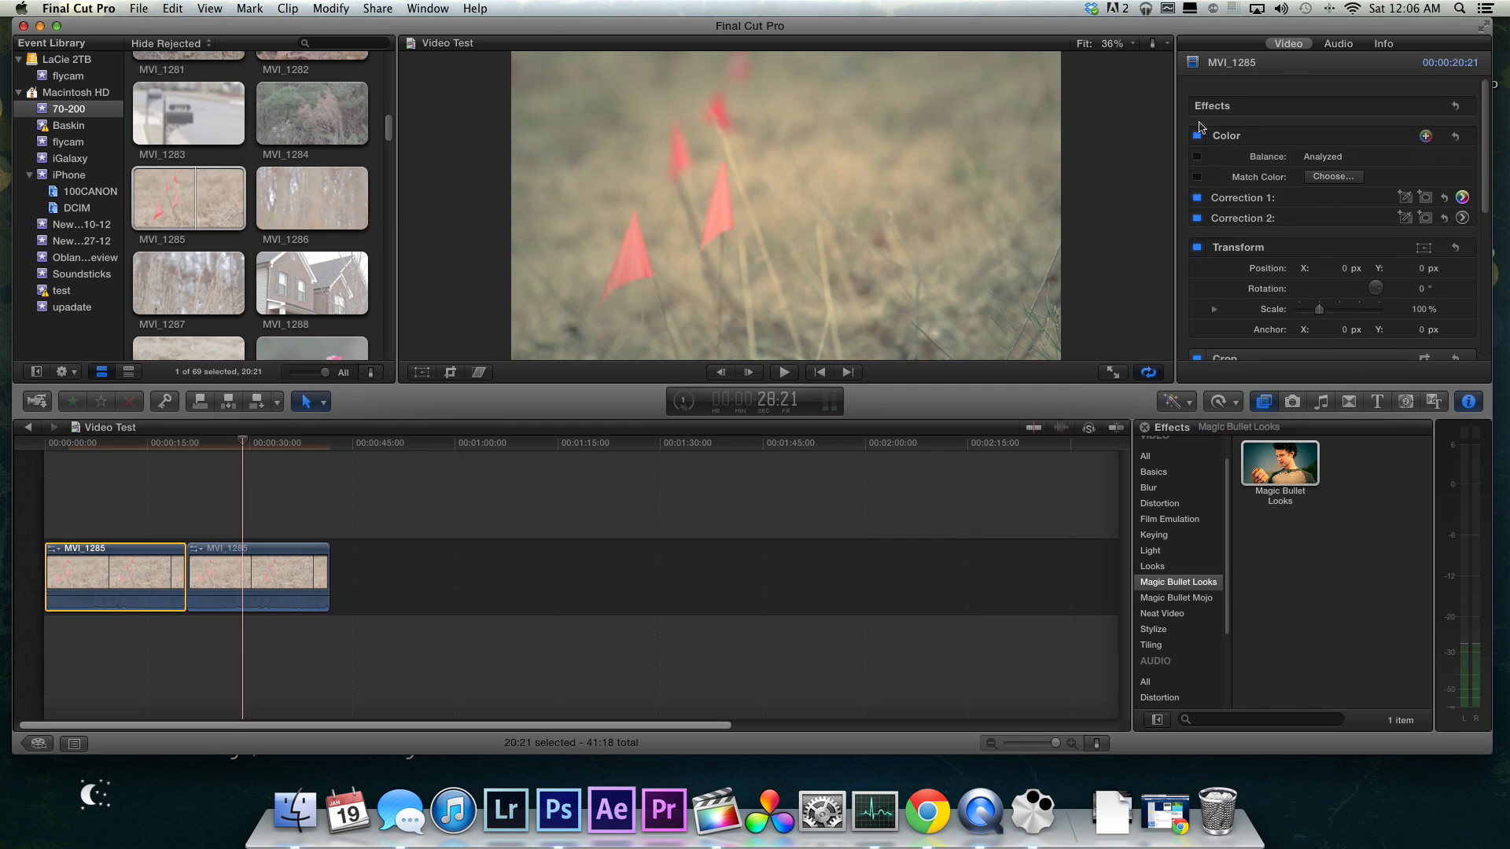
left_click(1196, 129)
left_click(1196, 129)
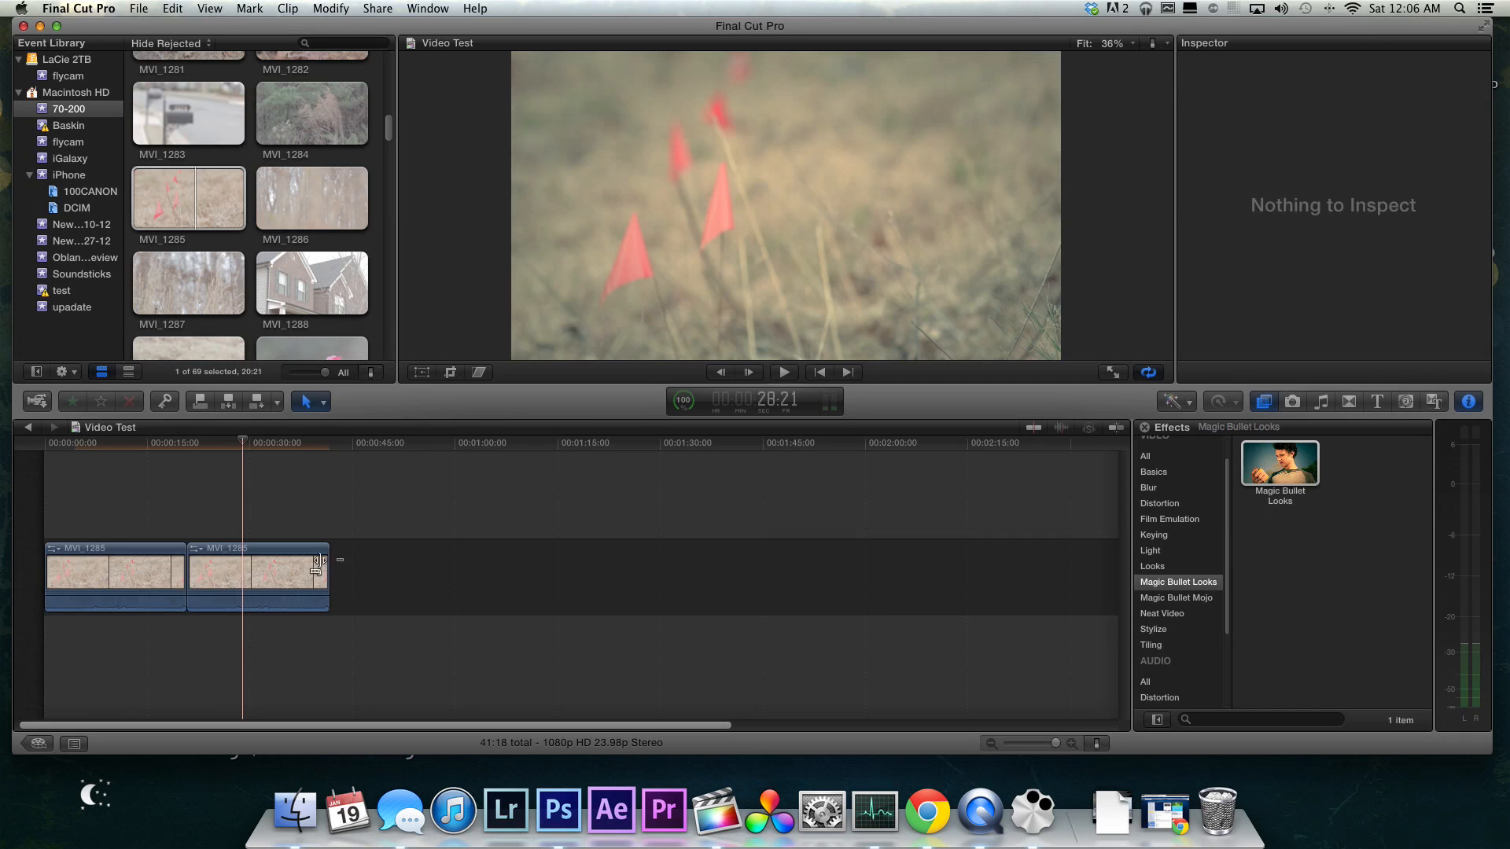
left_click(286, 577)
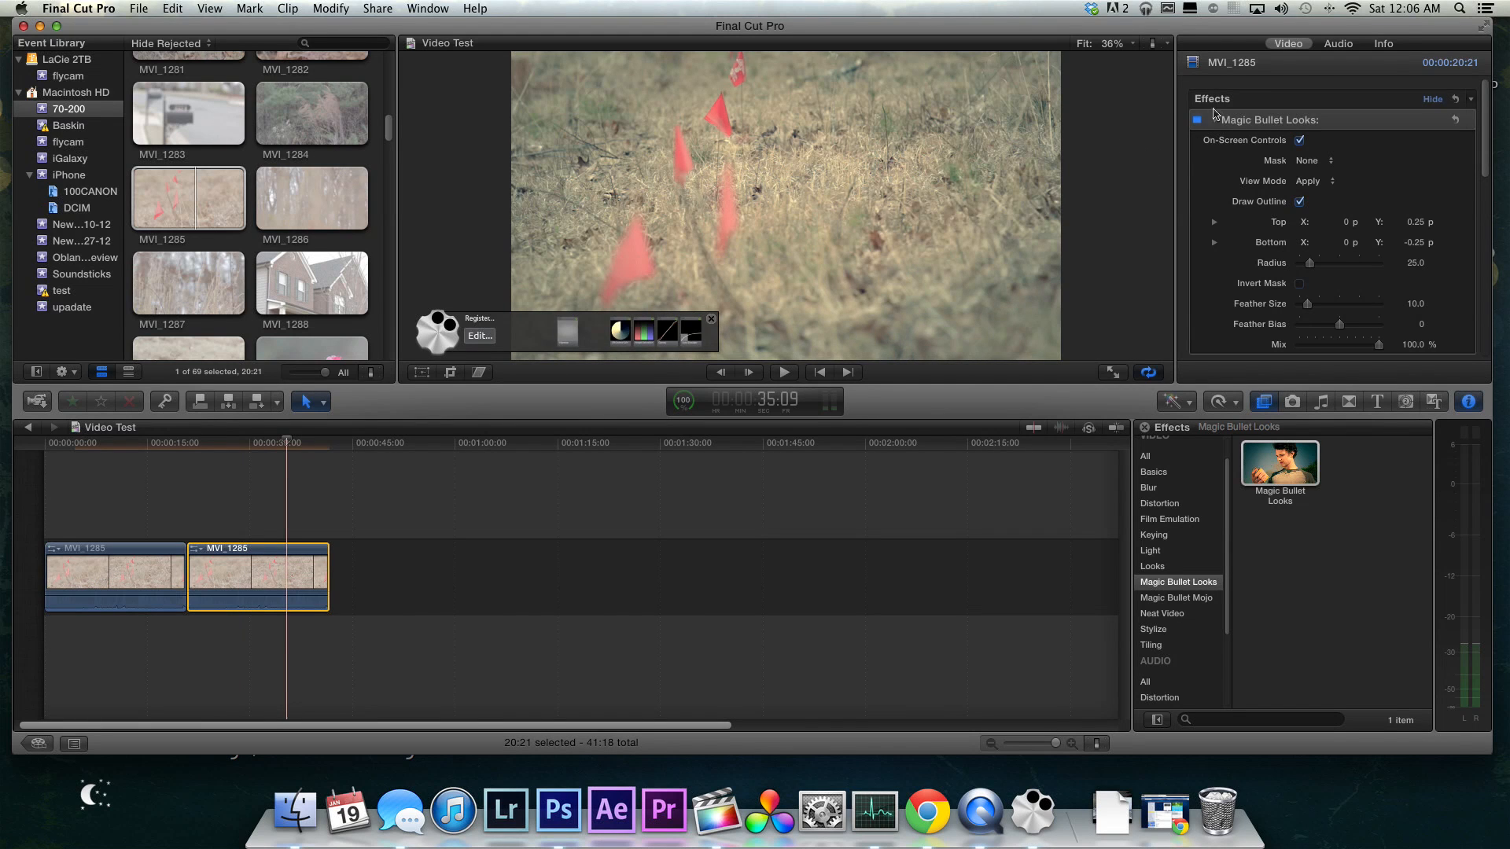
left_click(1197, 120)
left_click(1199, 120)
left_click(1199, 120)
Step: Alternate between frames of the first and second MVI_1285 clips to compare their grades, and clear the selection
left_click(94, 583)
left_click(270, 575)
left_click(115, 566)
left_click(272, 567)
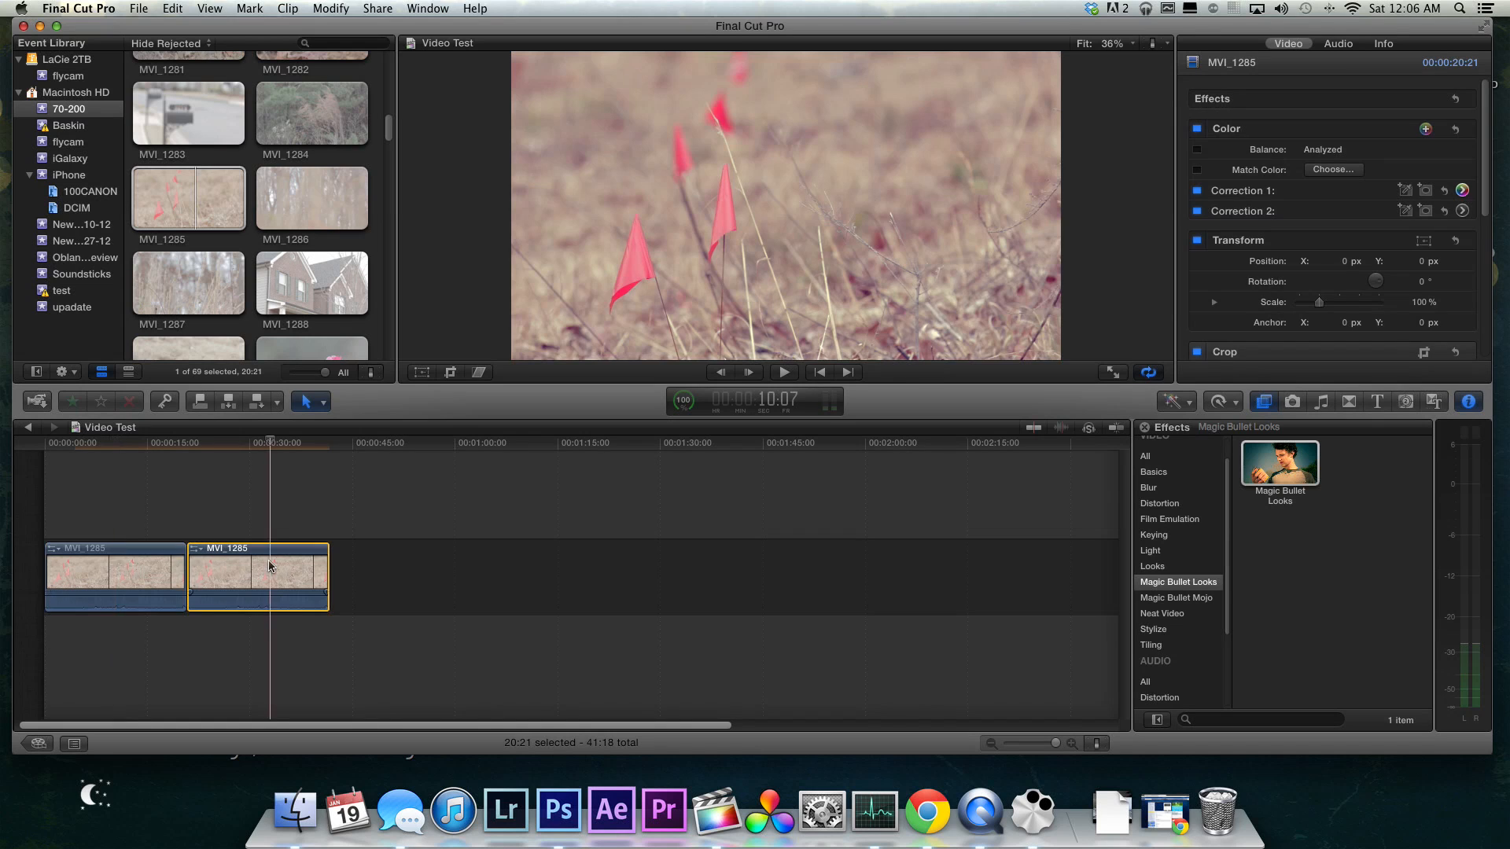
left_click(89, 569)
left_click(234, 568)
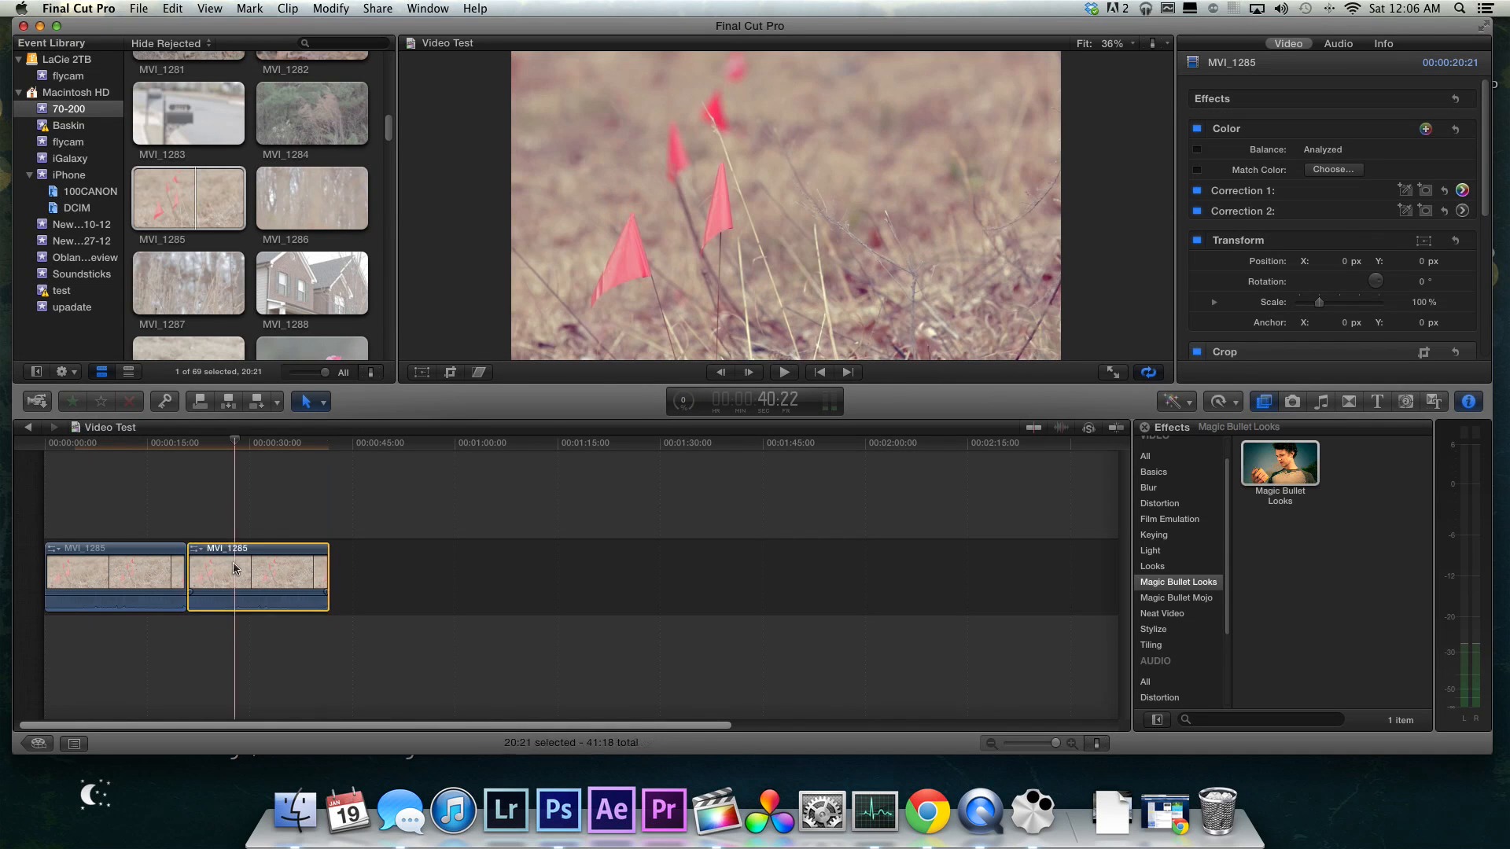
left_click(911, 543)
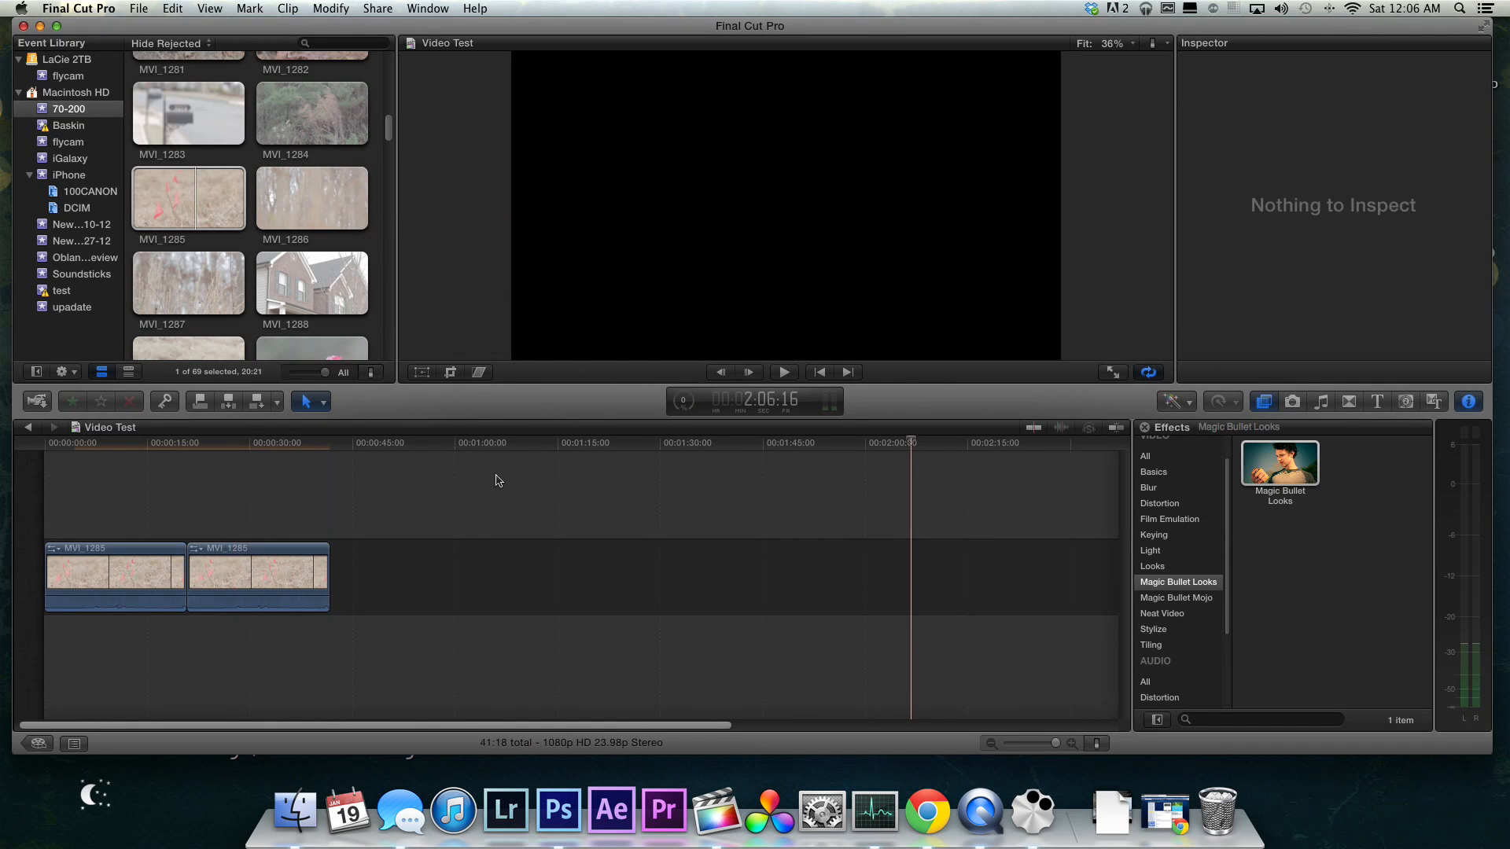
Step: Append the MVI_1321 clip to the end of the timeline and show the Magic Bullet Mojo effects
scroll(309, 314, "down", 5)
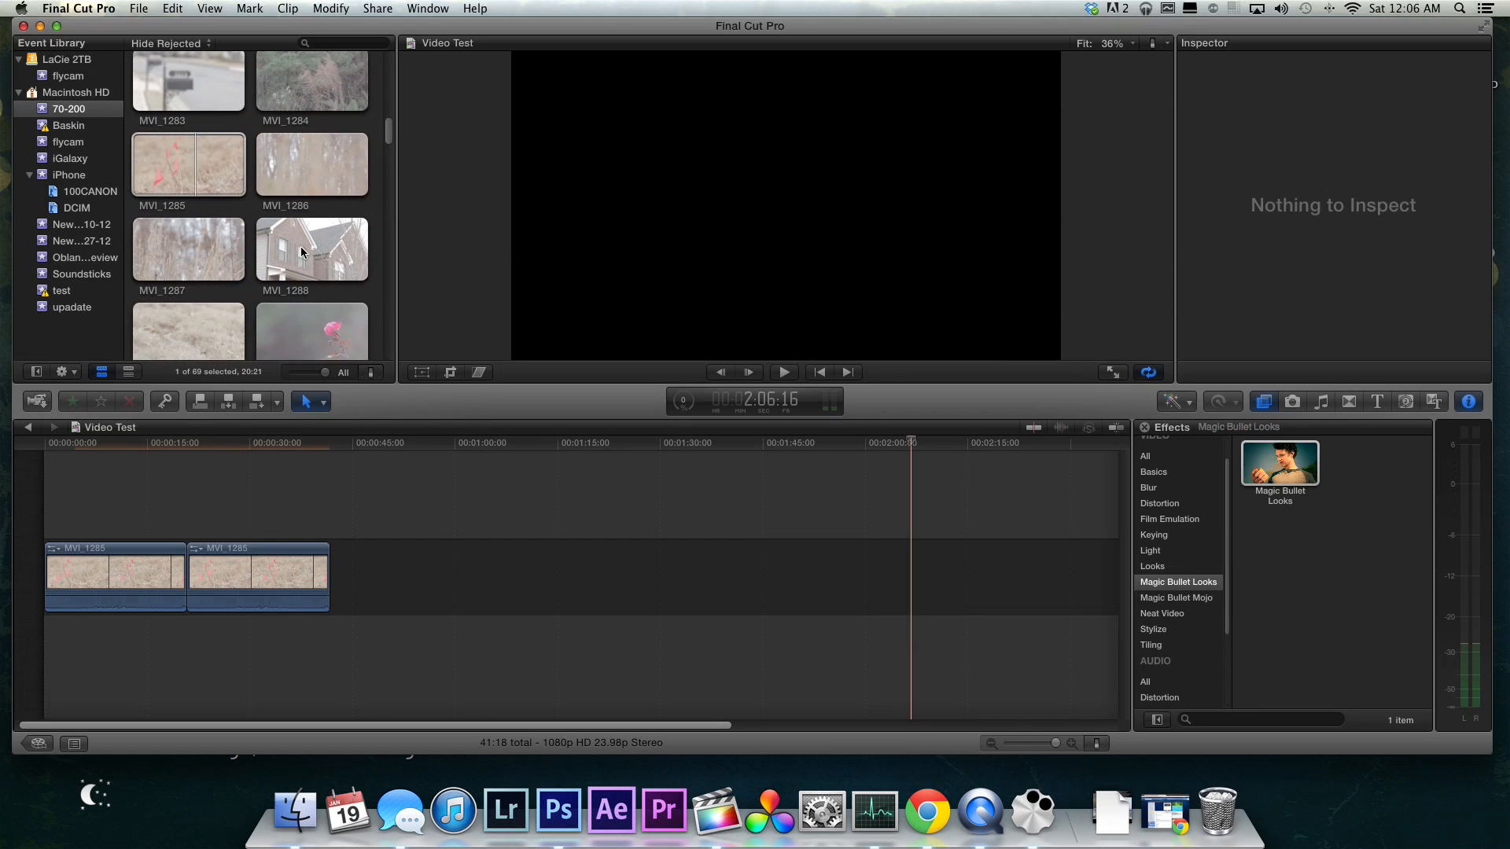
left_click(309, 217)
left_click(285, 297)
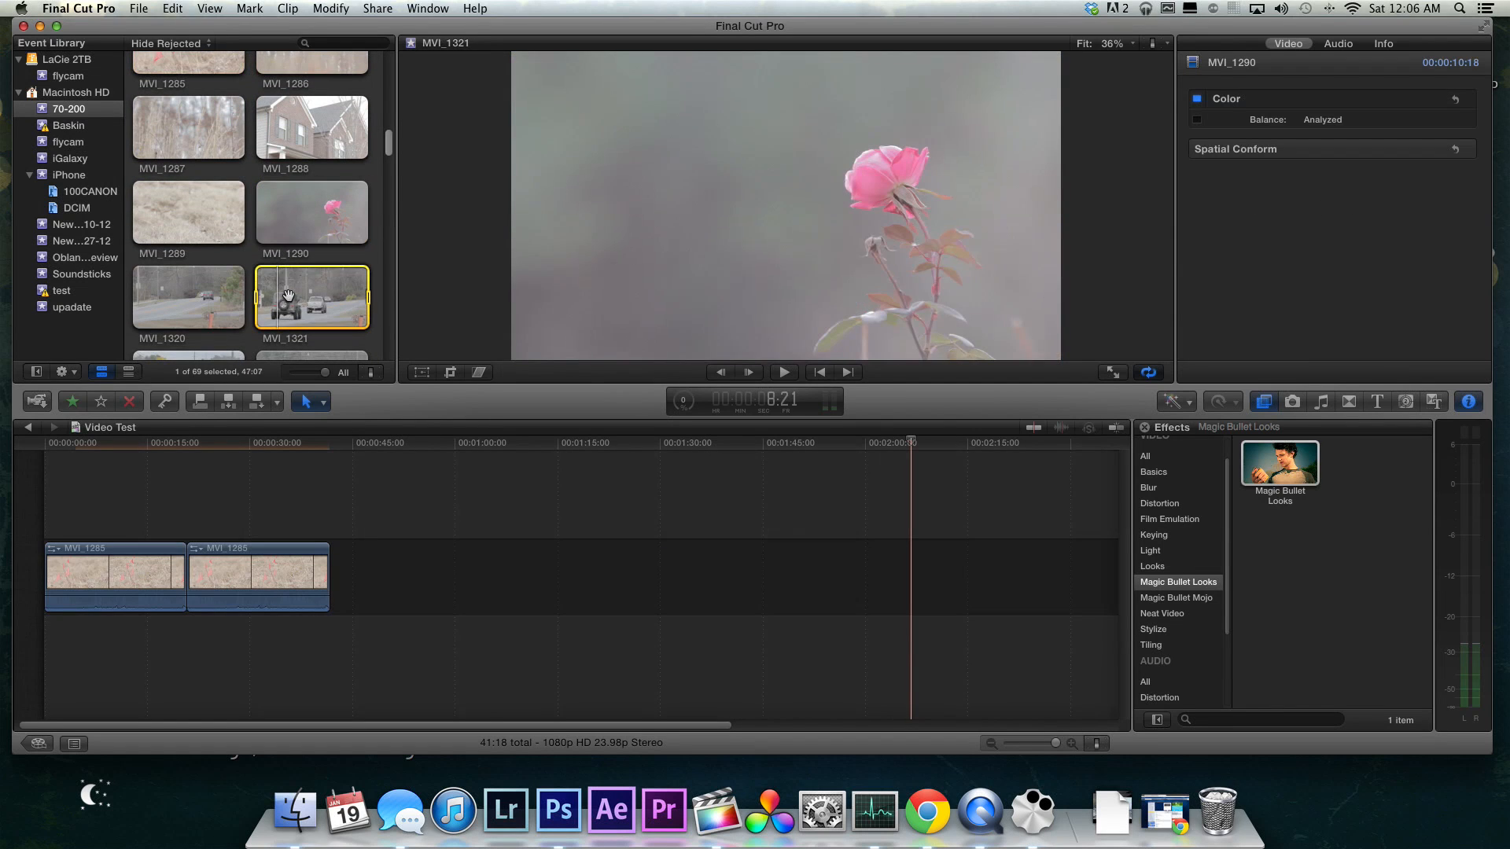
left_click_drag(306, 297, 369, 582)
left_click(401, 594)
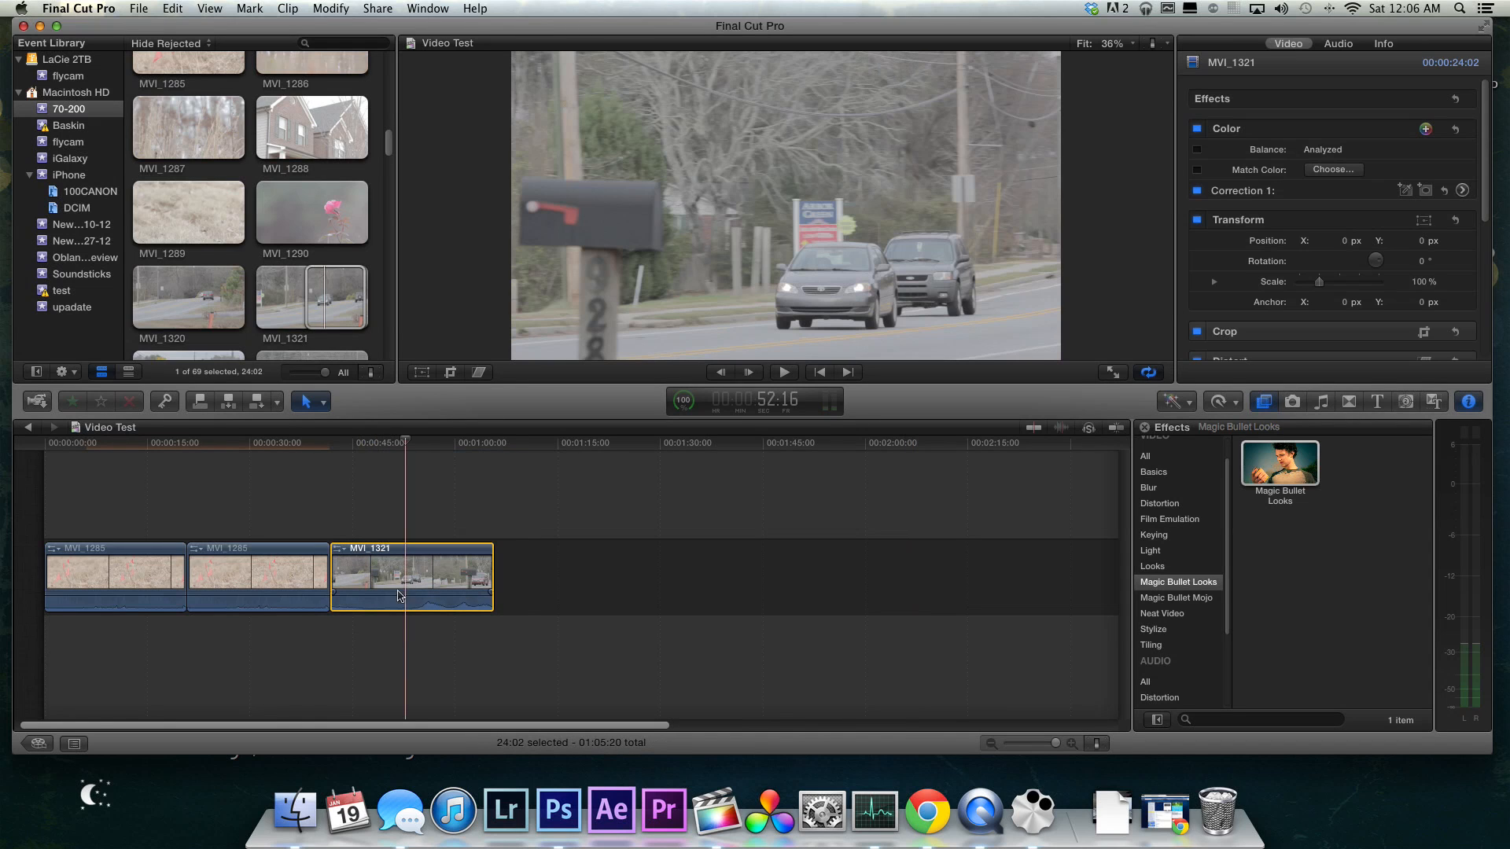
left_click_drag(1280, 465, 1186, 476)
left_click(1177, 598)
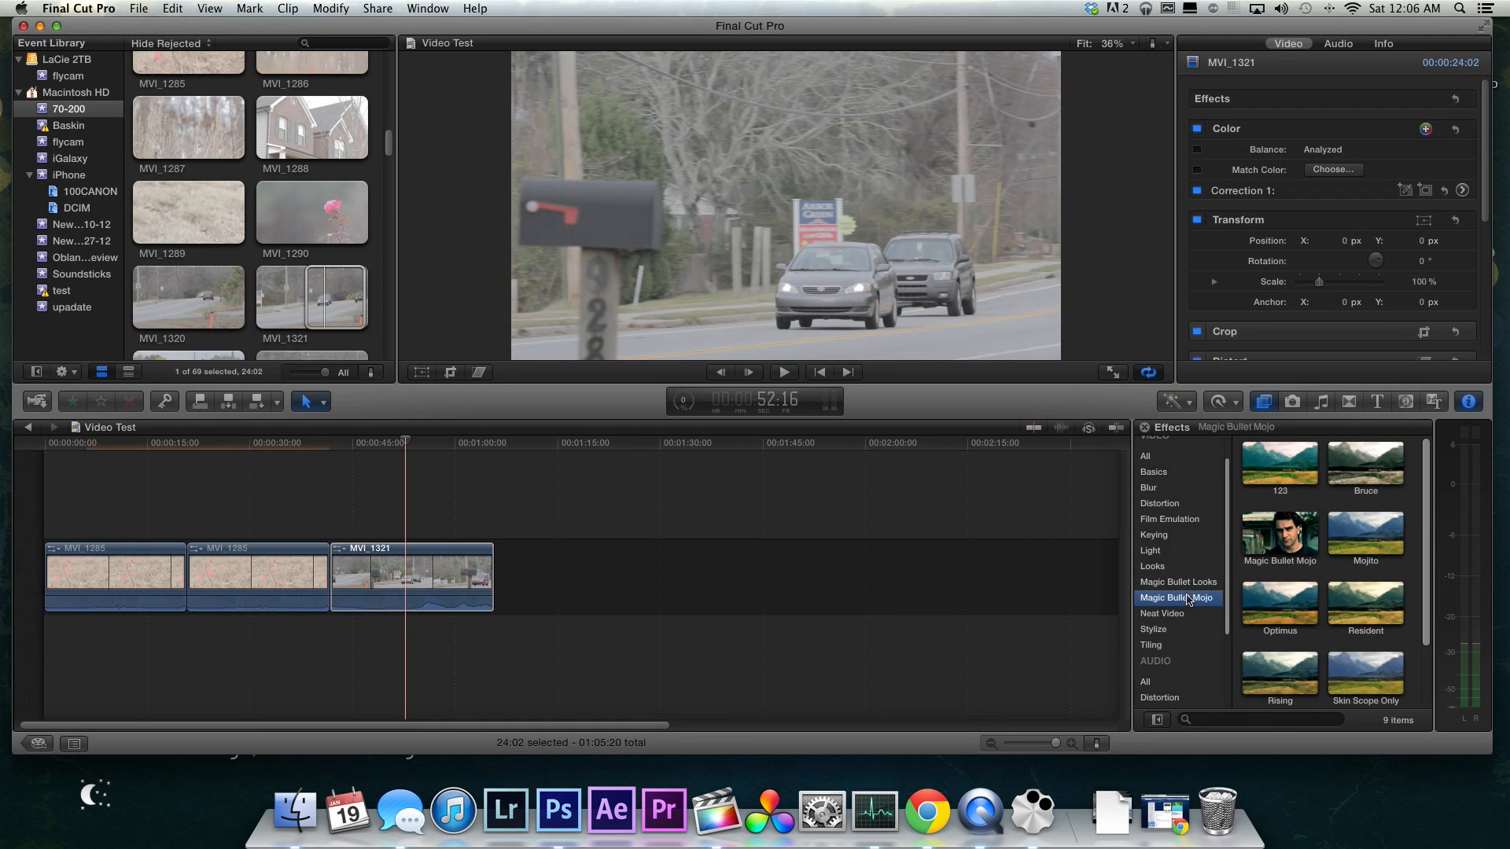
Step: Try the Magic Bullet Mojo effect on the MVI_1321 clip and undo it
left_click_drag(1280, 519, 455, 575)
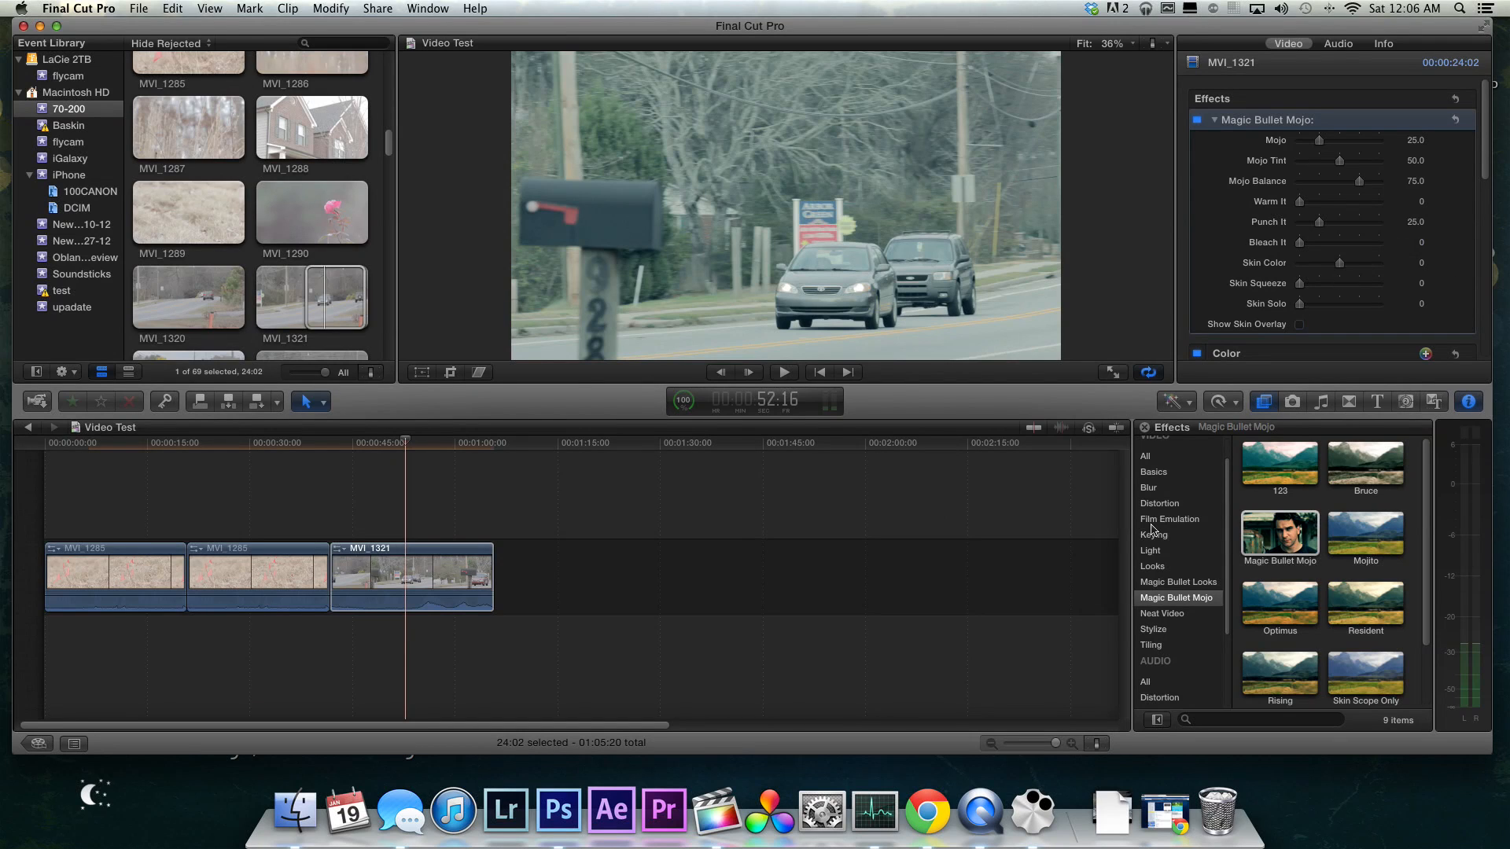
key("super+z")
Step: Apply the Optimus preset from the Magic Bullet Mojo effects to the MVI_1321 clip and select the clip
scroll(1288, 571, "down", 2)
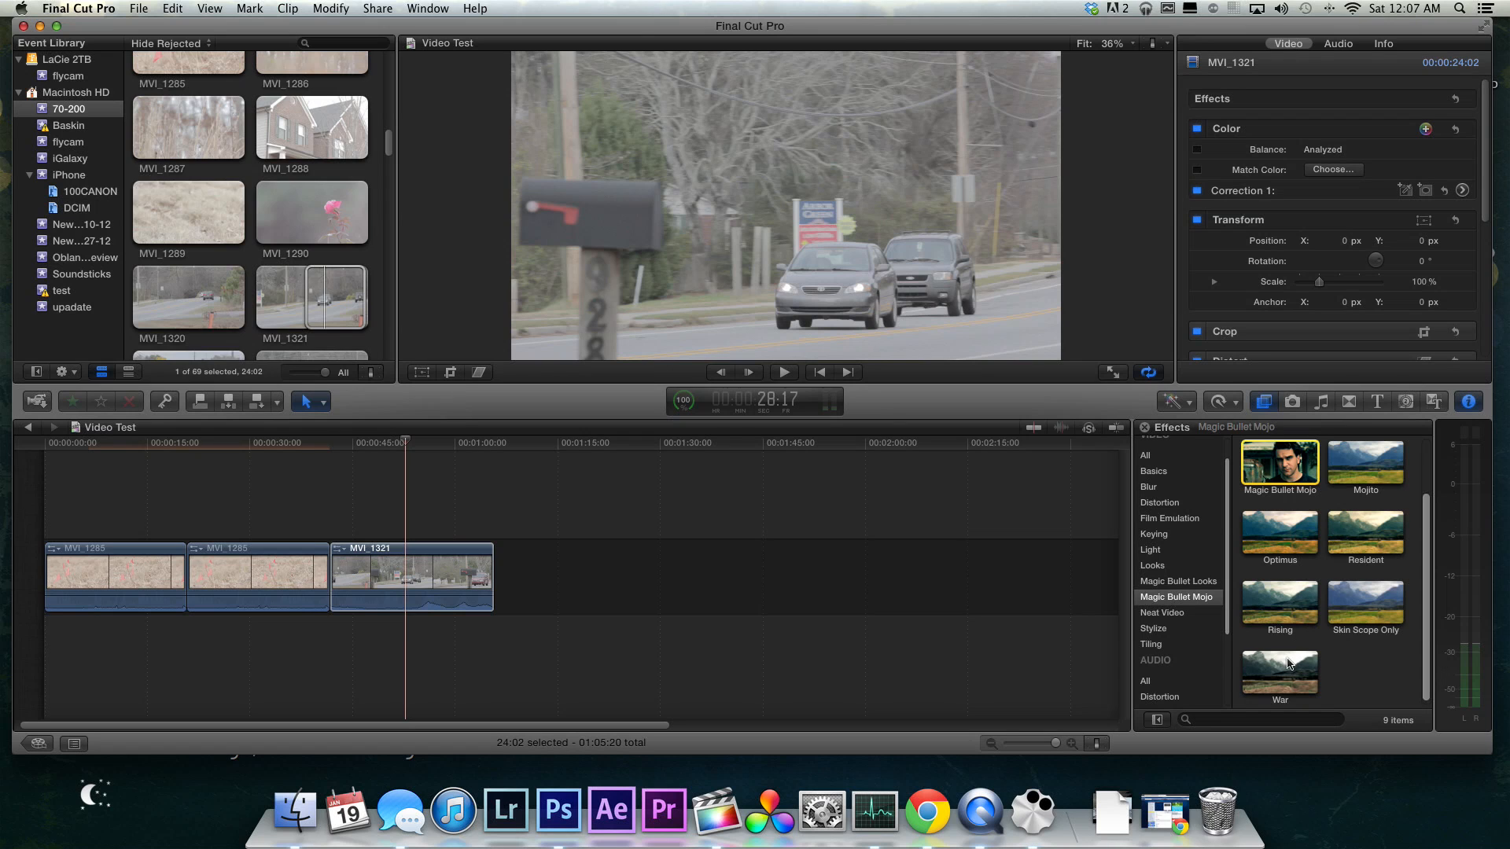
left_click(1284, 681)
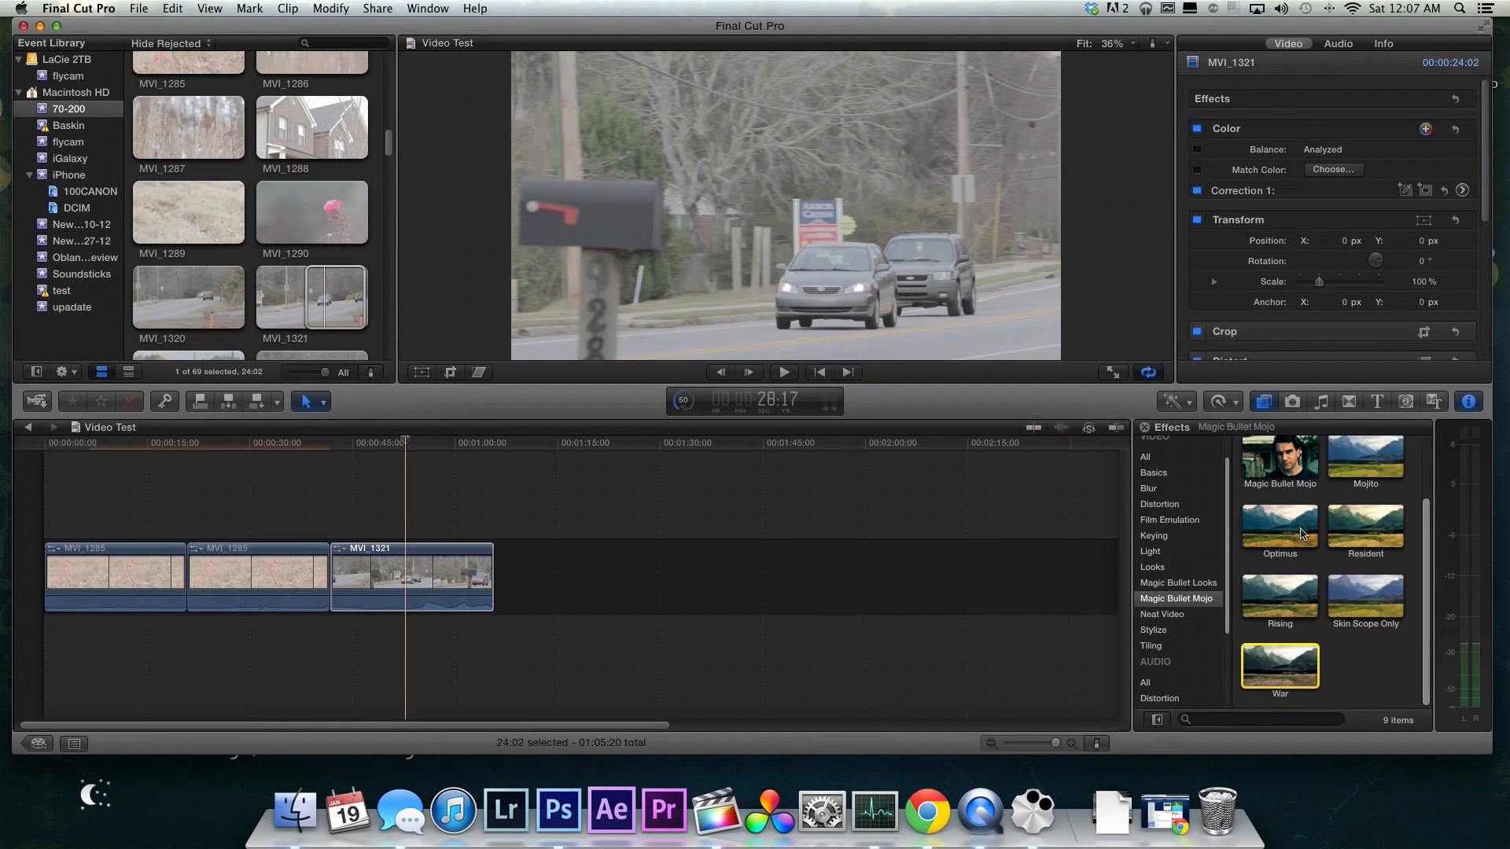
key("ctrl+Up")
key("ctrl+Up")
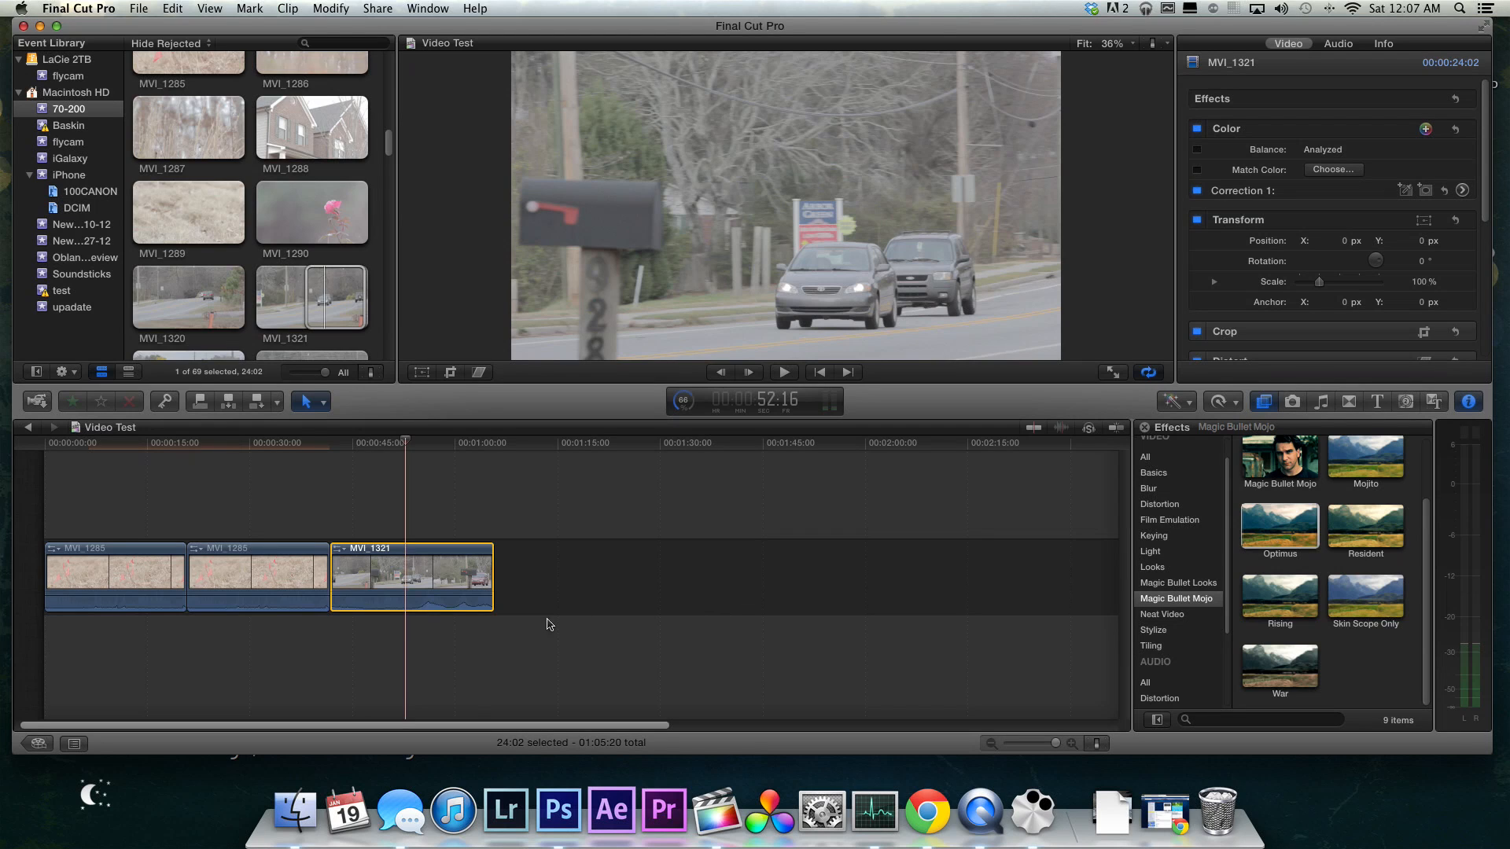
double_click(1285, 543)
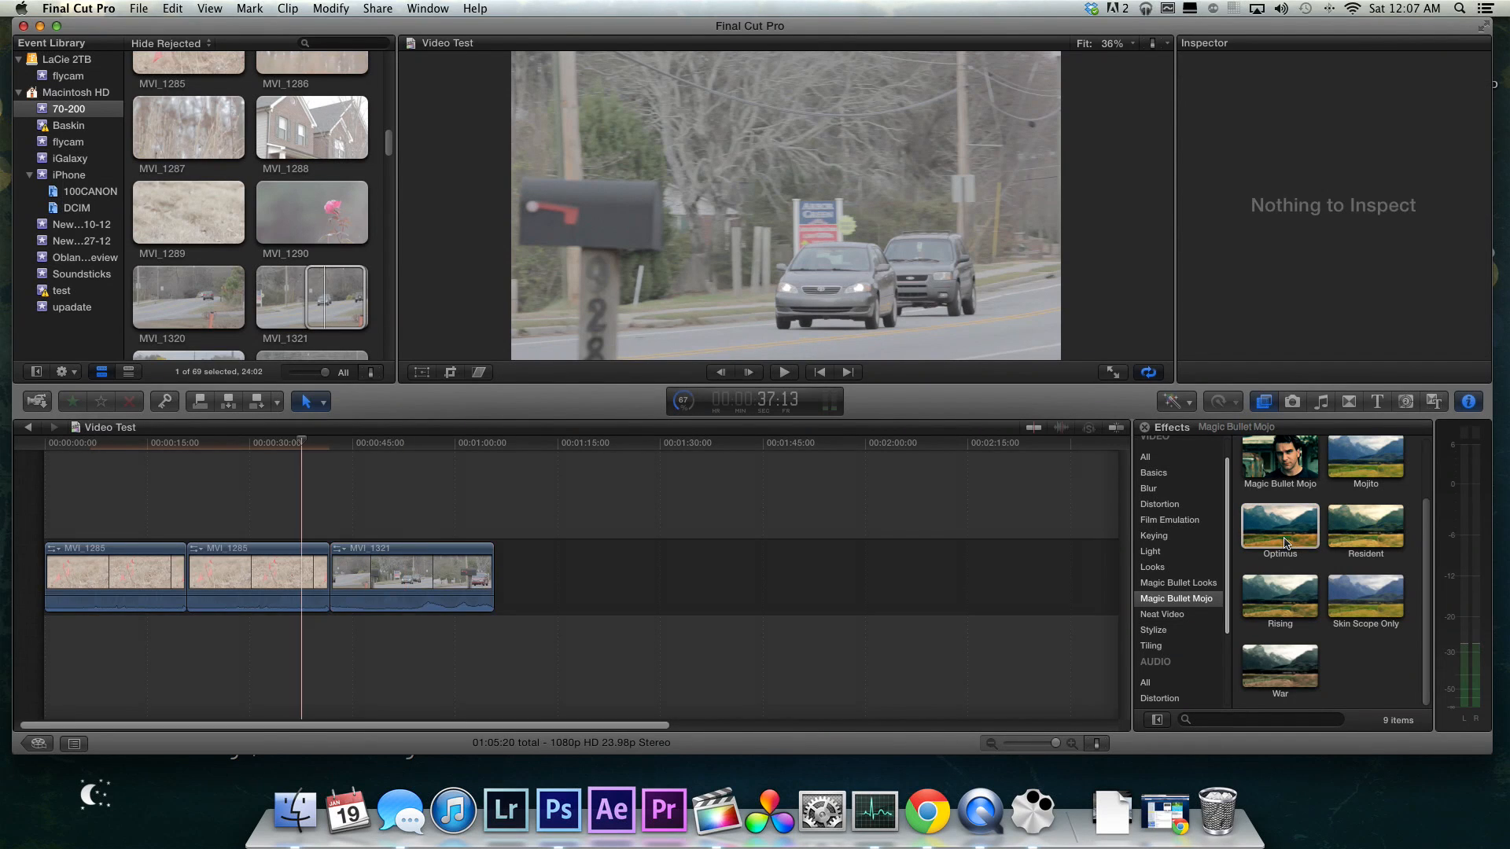
left_click_drag(1285, 544, 810, 596)
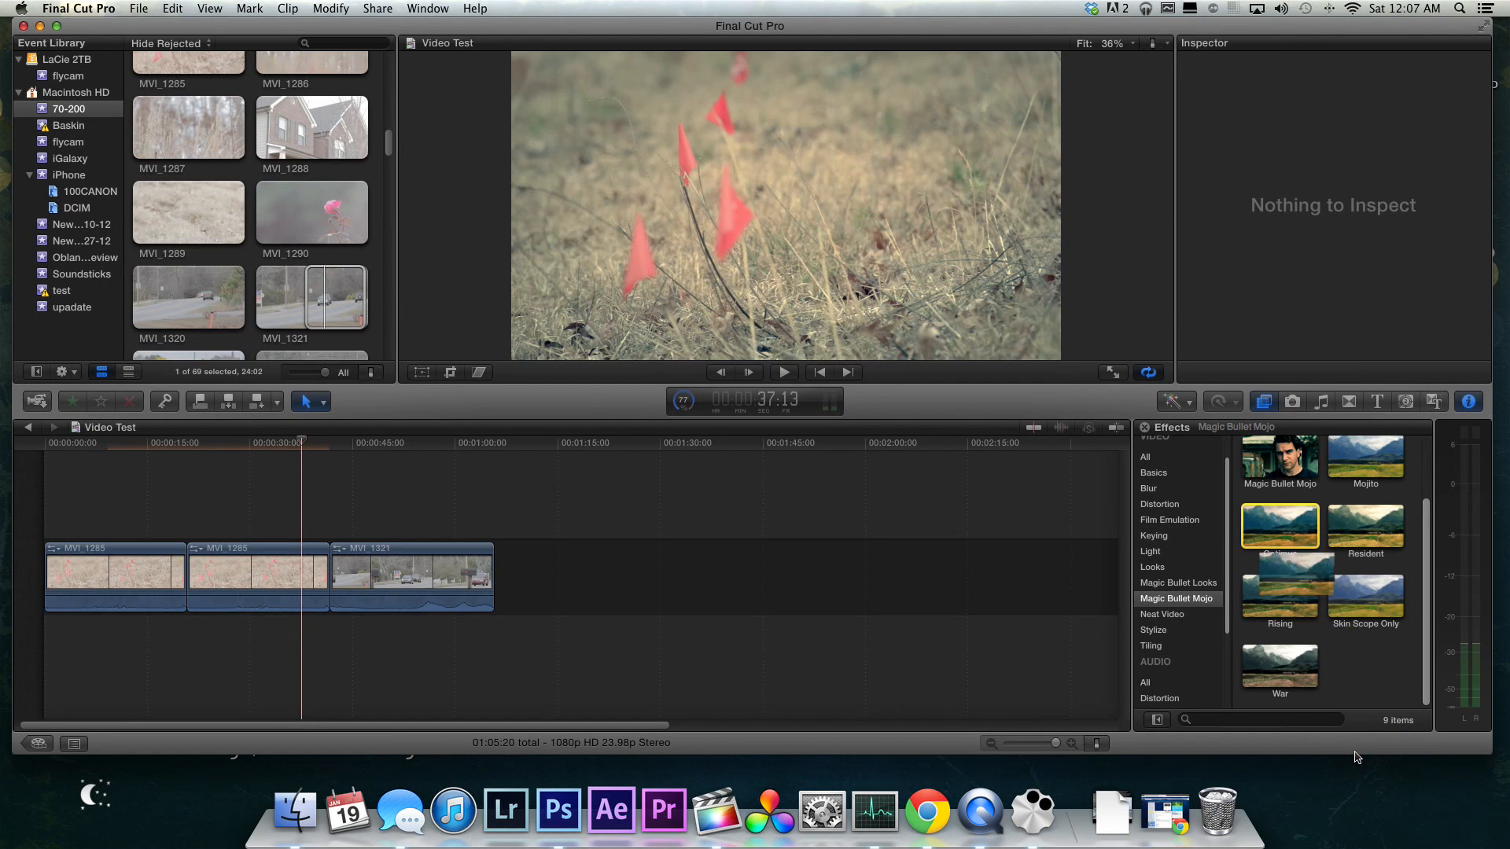
left_click(804, 581)
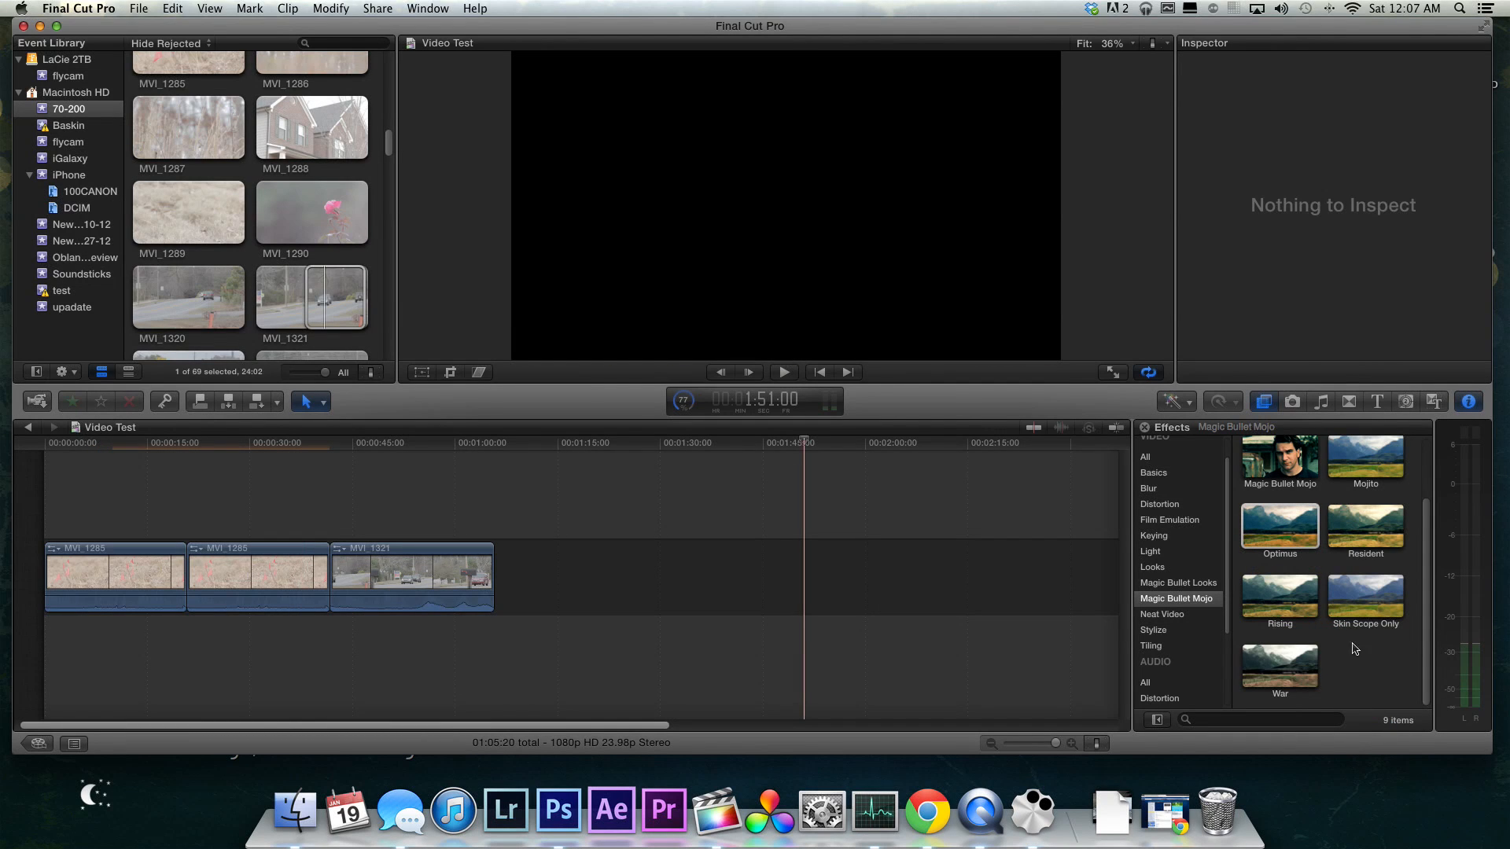
left_click_drag(1300, 529, 448, 578)
left_click(448, 577)
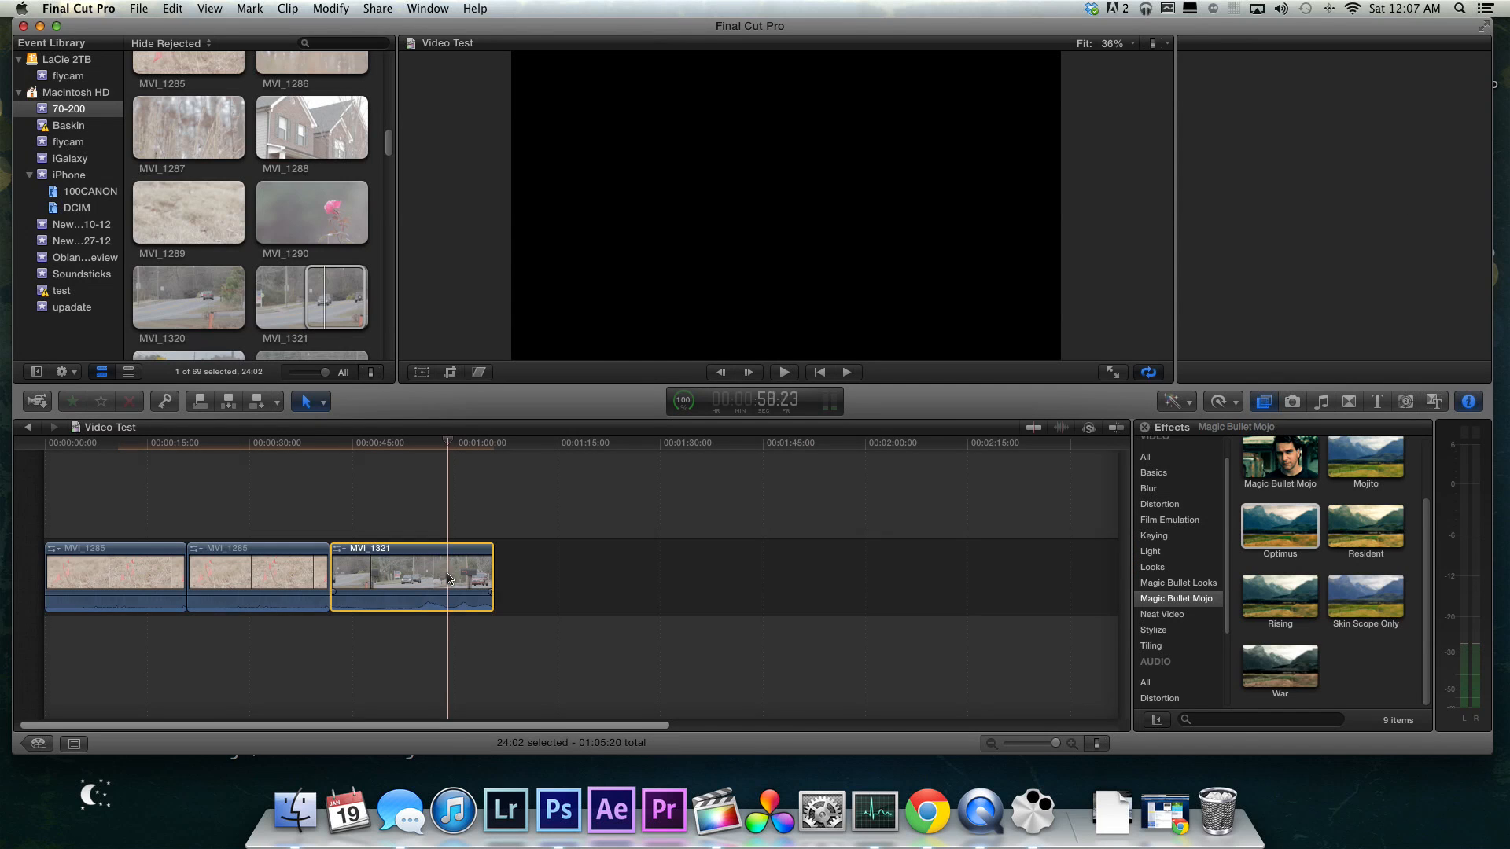
Step: Check the Optimus grade at several points along the first half of the MVI_1321 clip
left_click(344, 450)
left_click(332, 450)
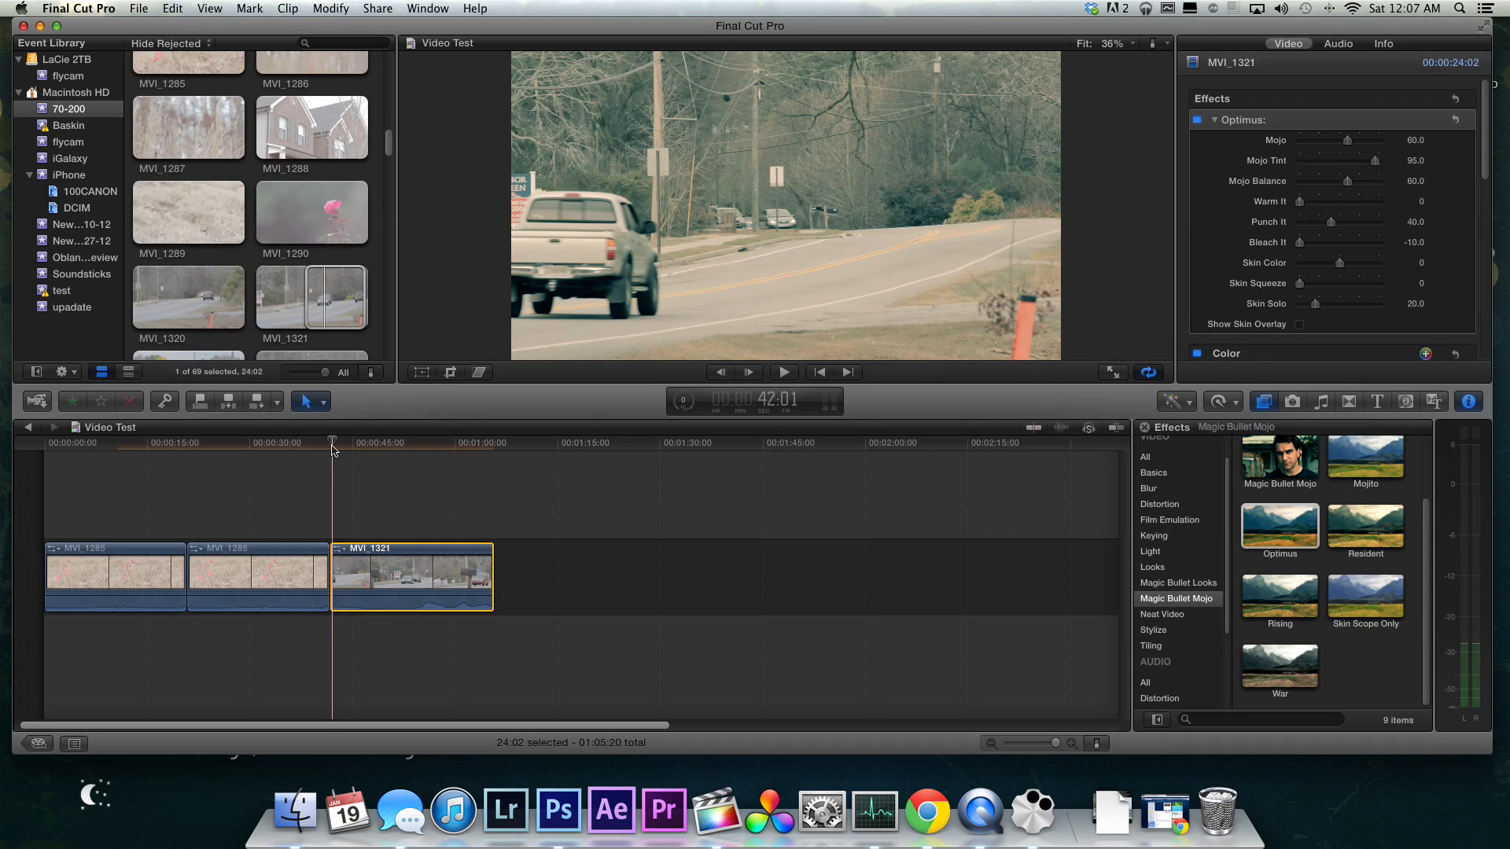
left_click(343, 450)
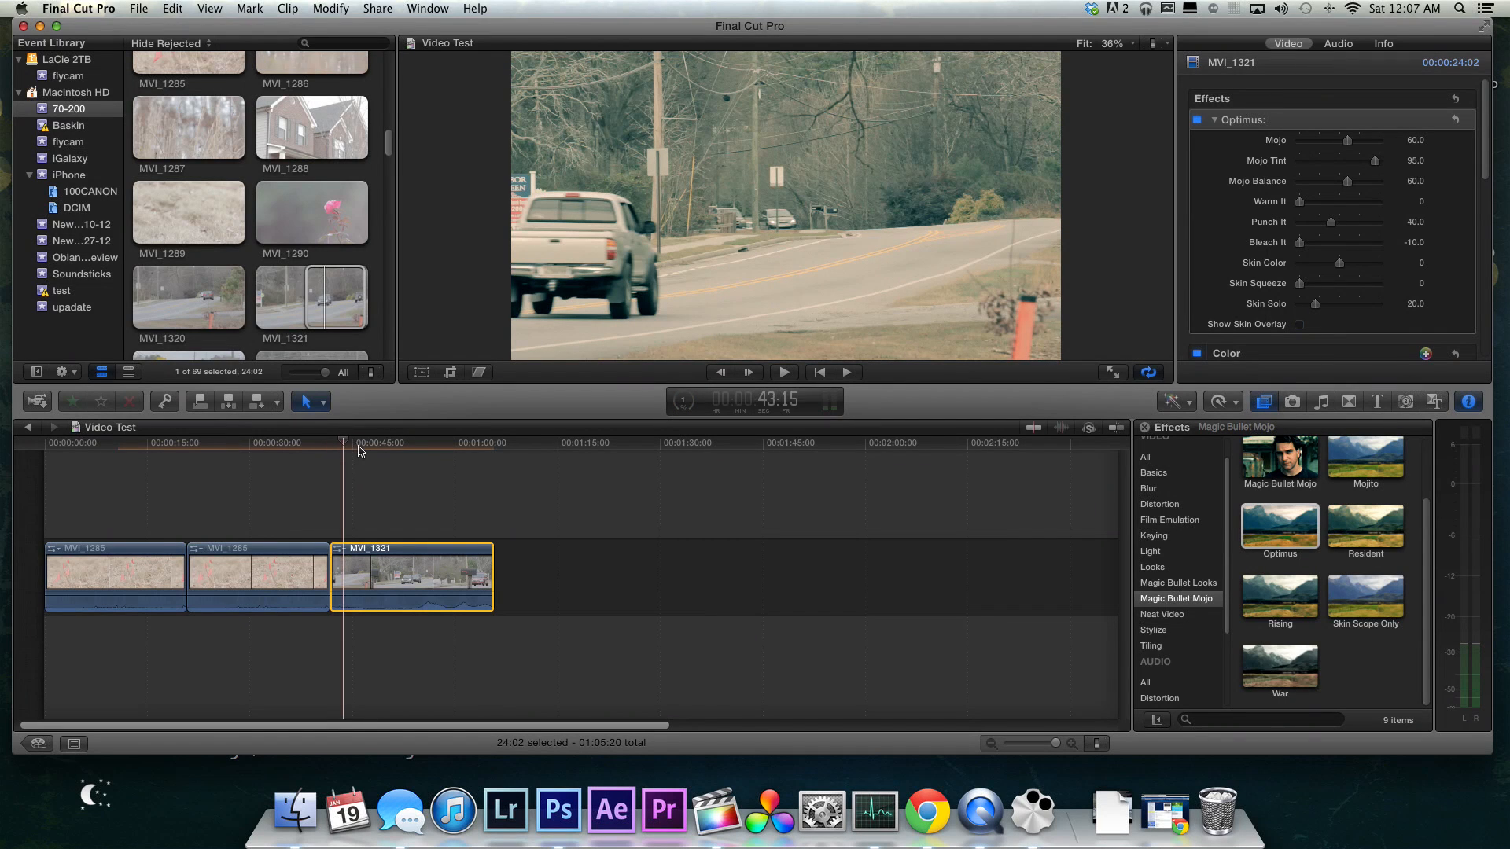
left_click(375, 447)
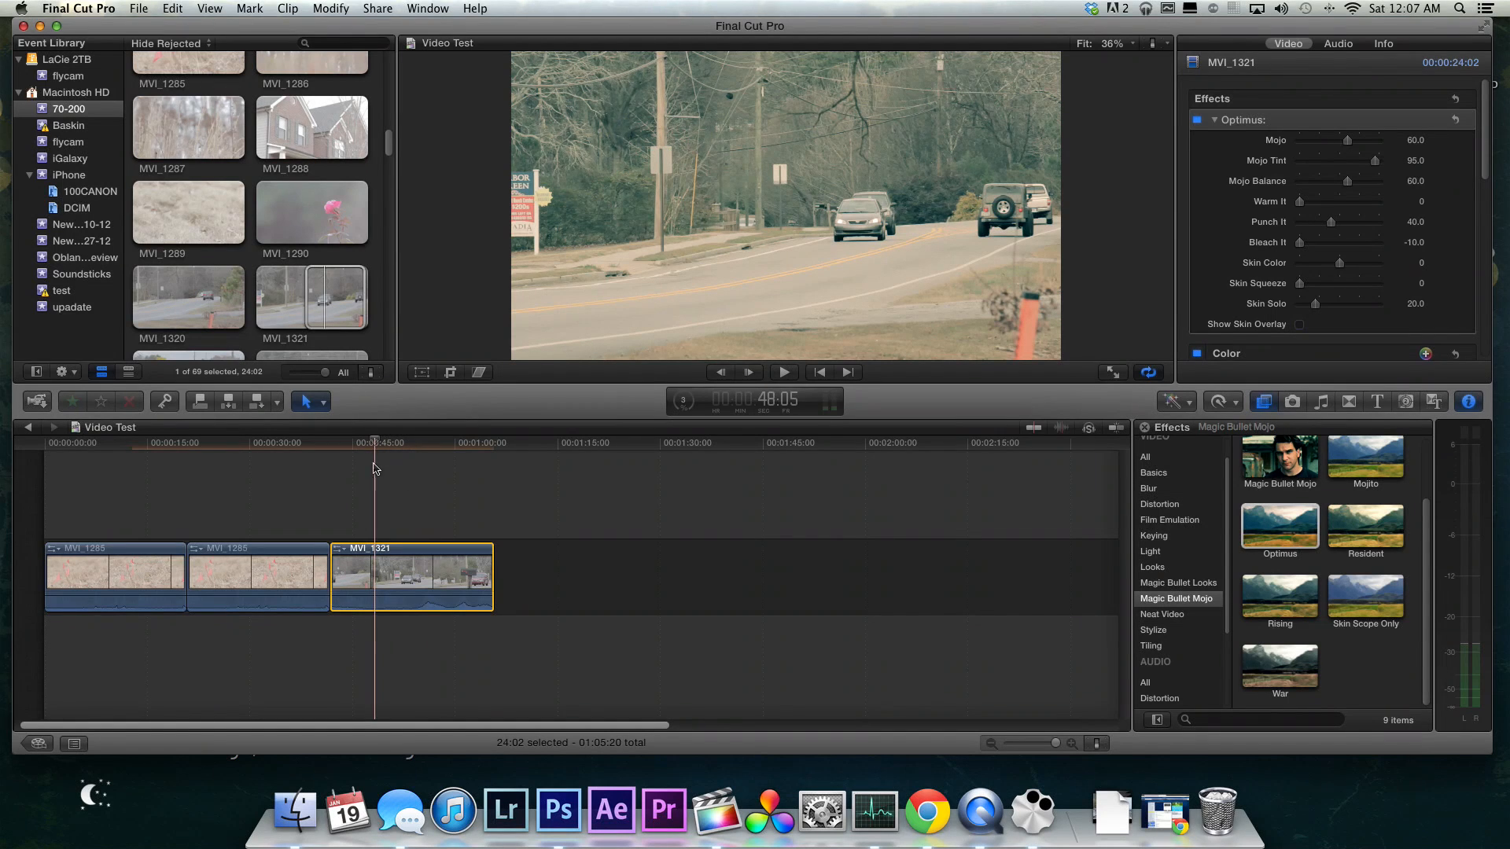
left_click_drag(374, 440, 387, 555)
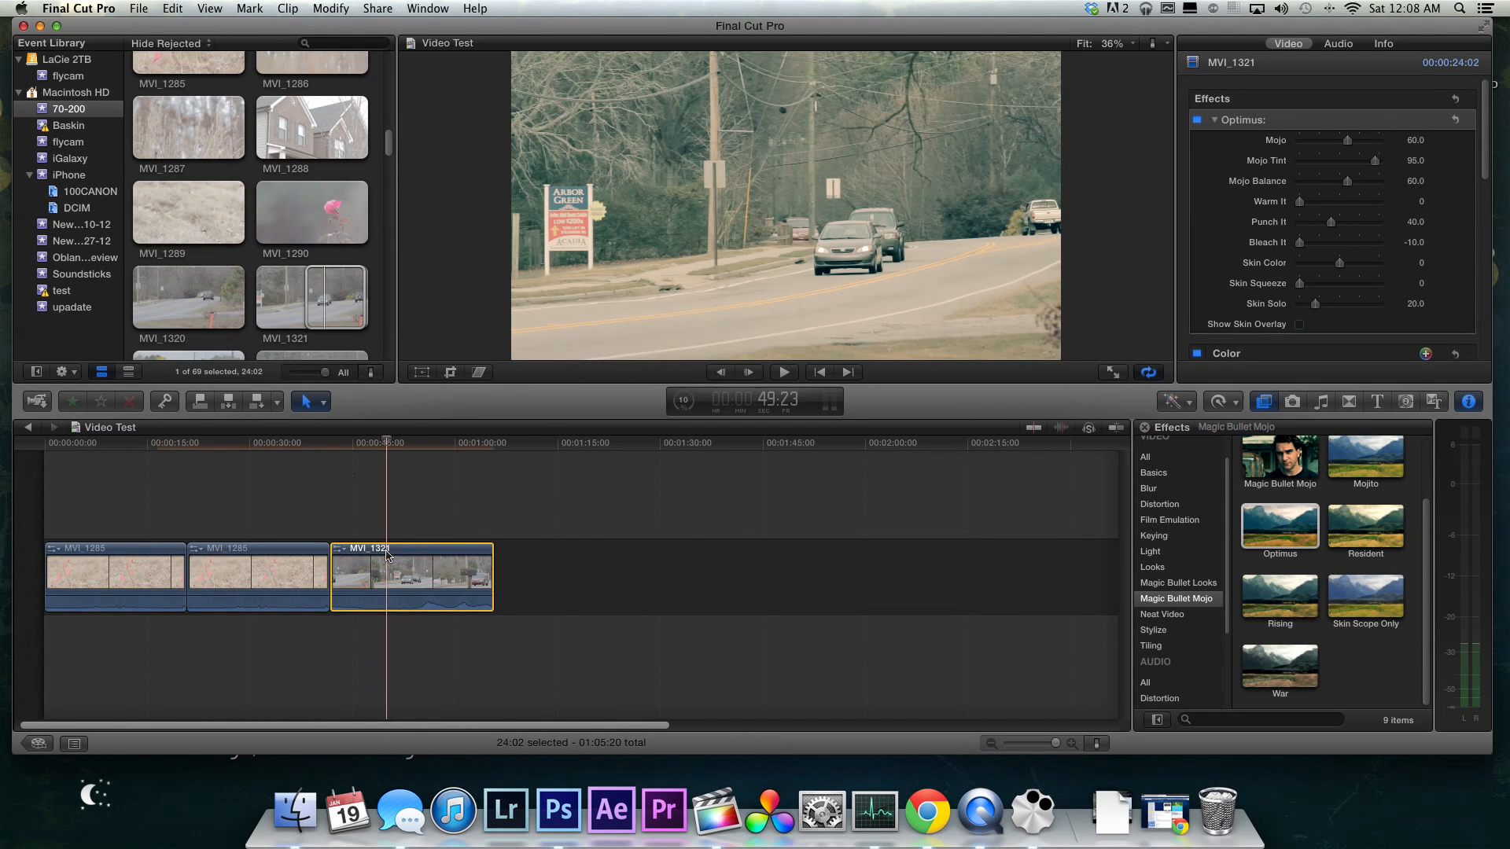
Step: Try deleting the first MVI_1285 clip from the timeline, view the remaining clips, and undo the deletion
left_click(108, 506)
left_click(430, 580)
left_click(162, 567)
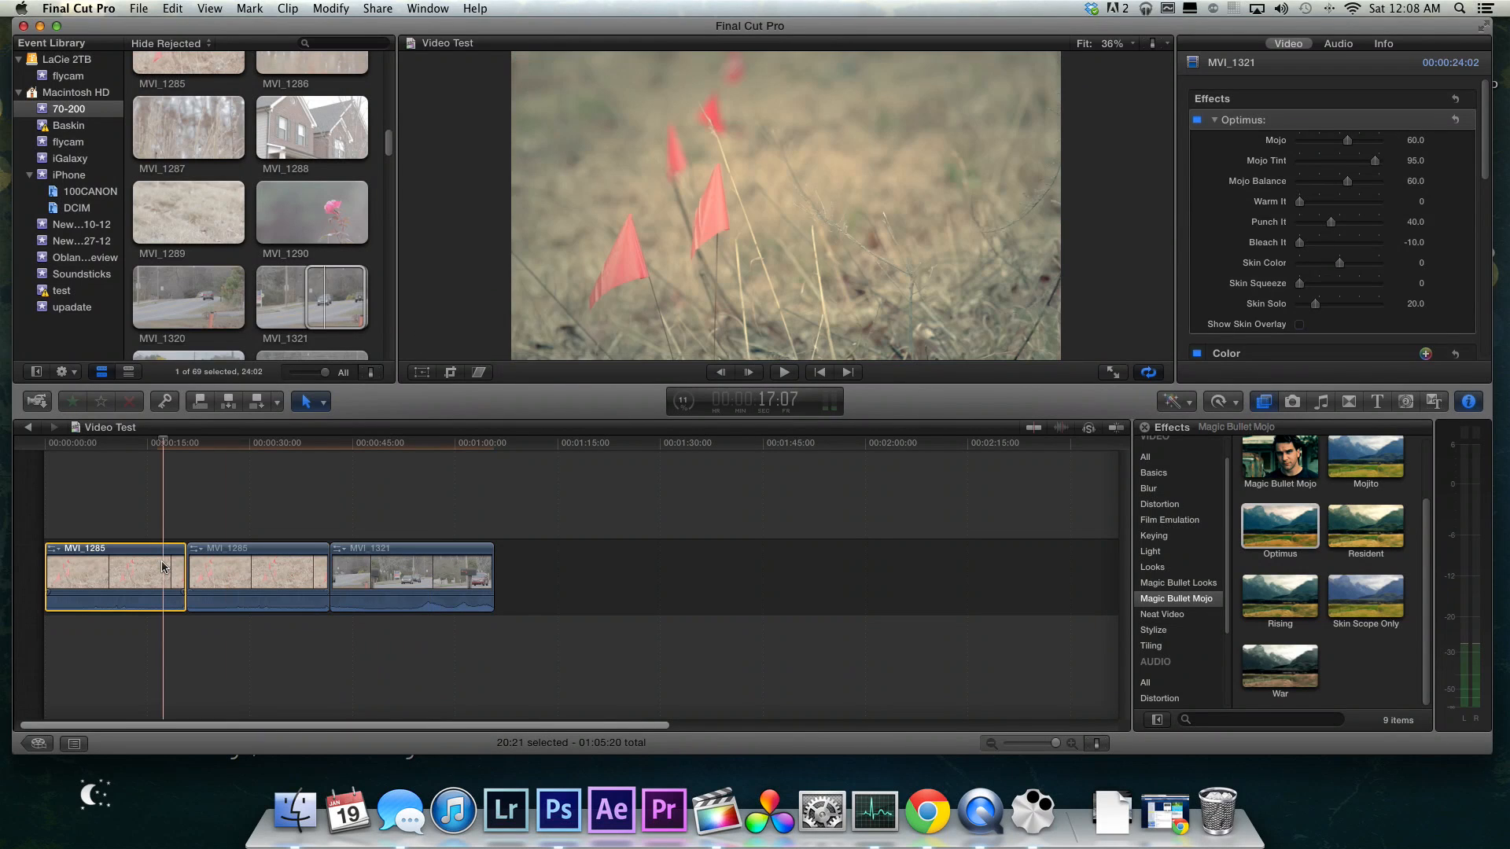
key("Delete")
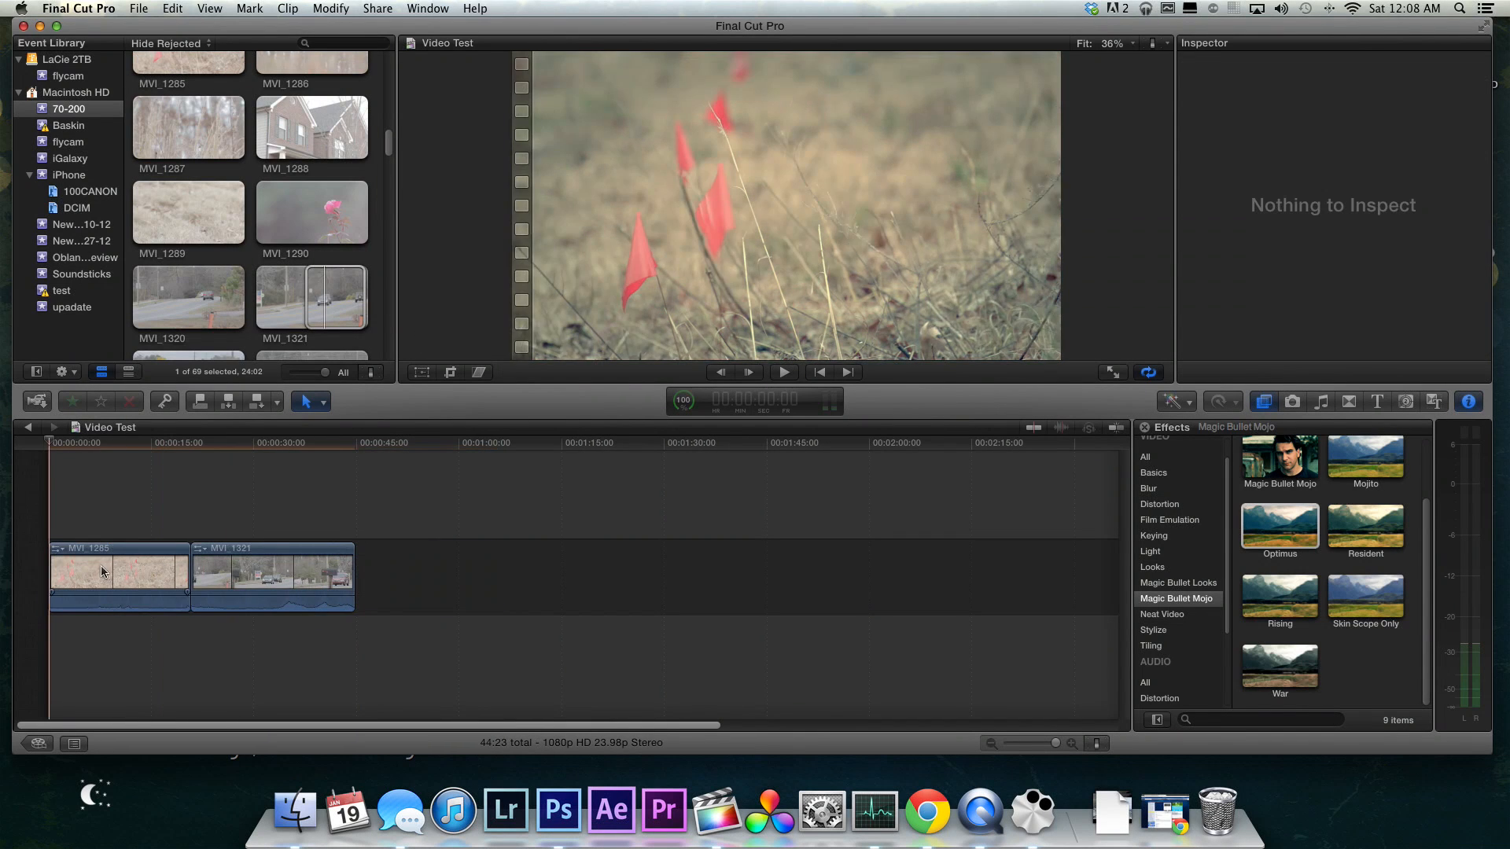
left_click(108, 566)
left_click(232, 568)
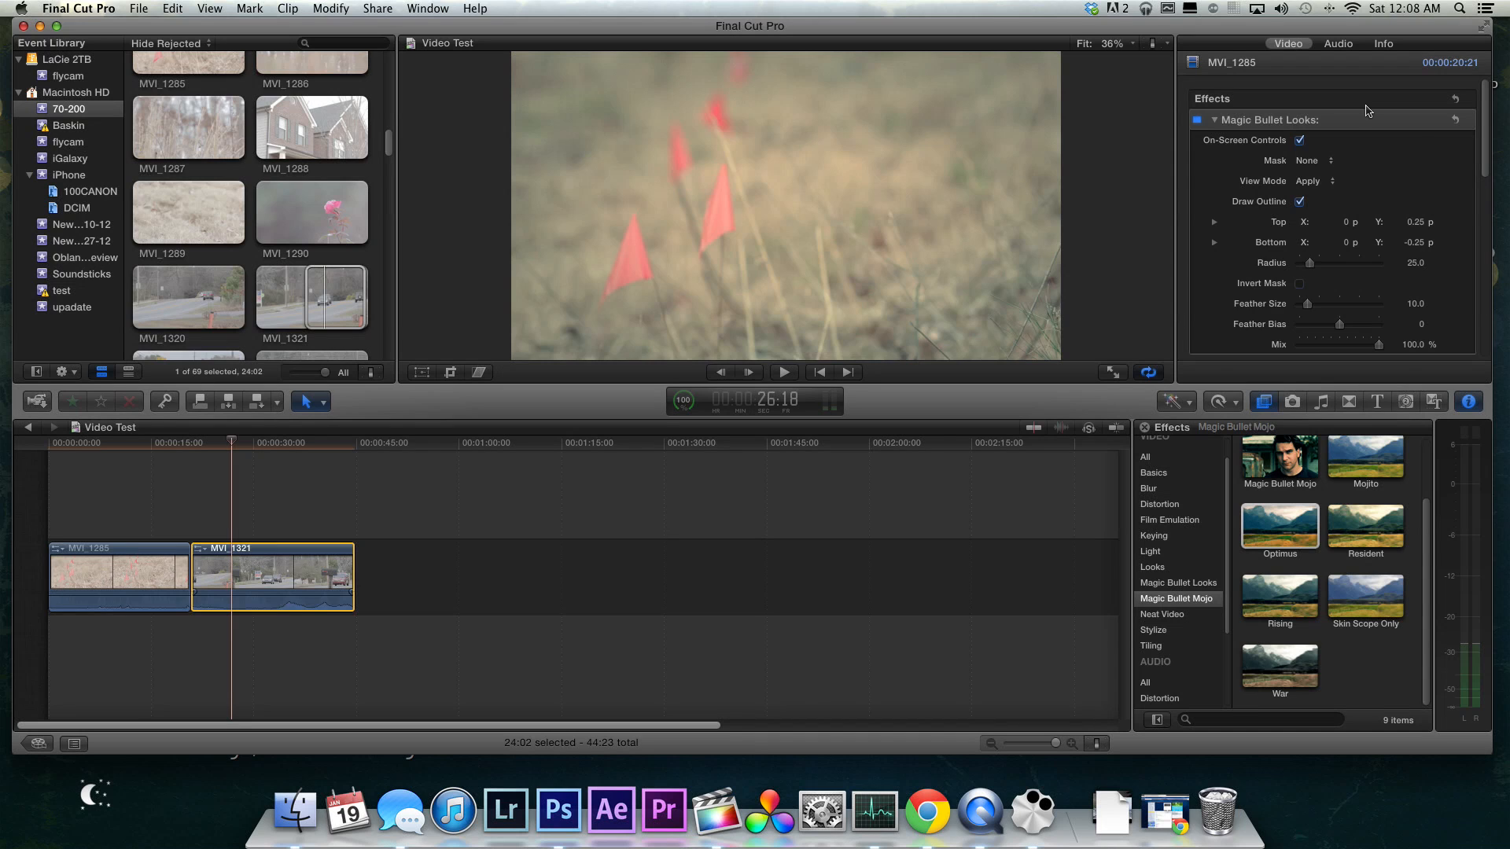
key("super+z")
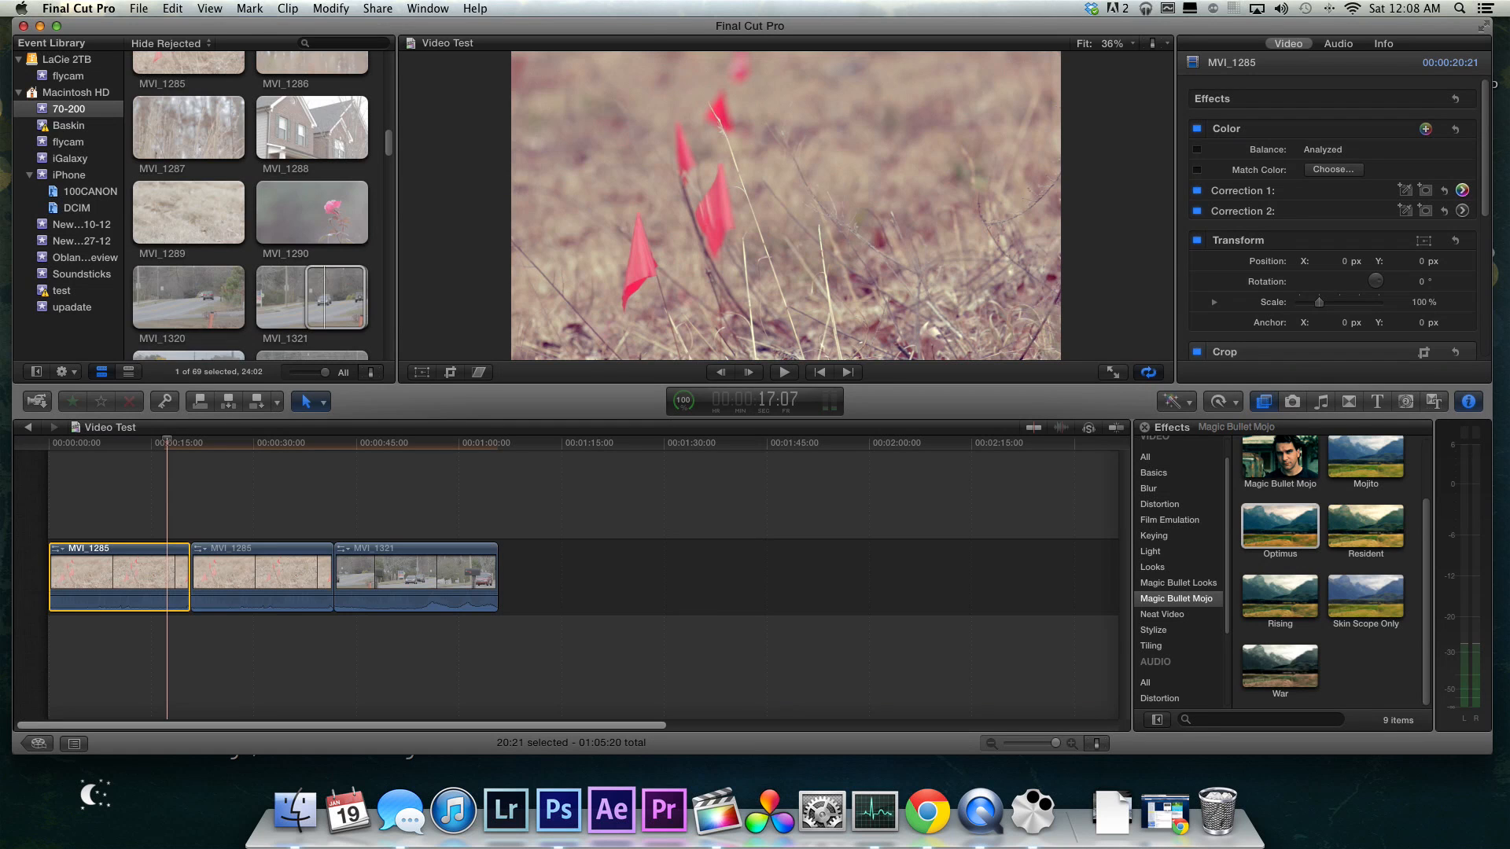
Step: Select the MVI_1321 clip in the timeline and open the Export Media settings for the Video Test project
left_click(330, 9)
left_click(716, 617)
left_click_drag(500, 481, 453, 612)
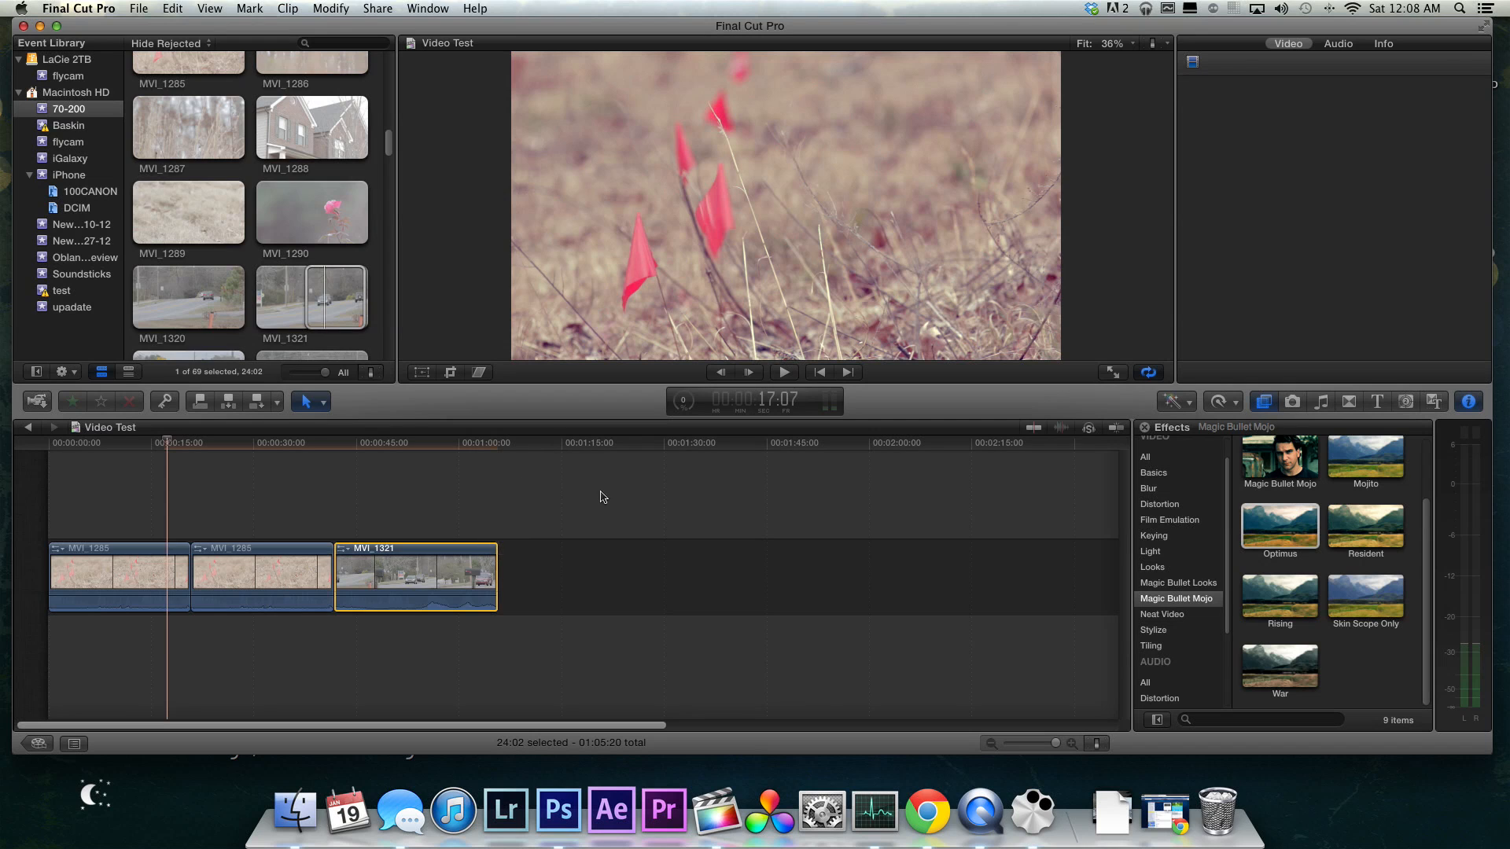
left_click(377, 9)
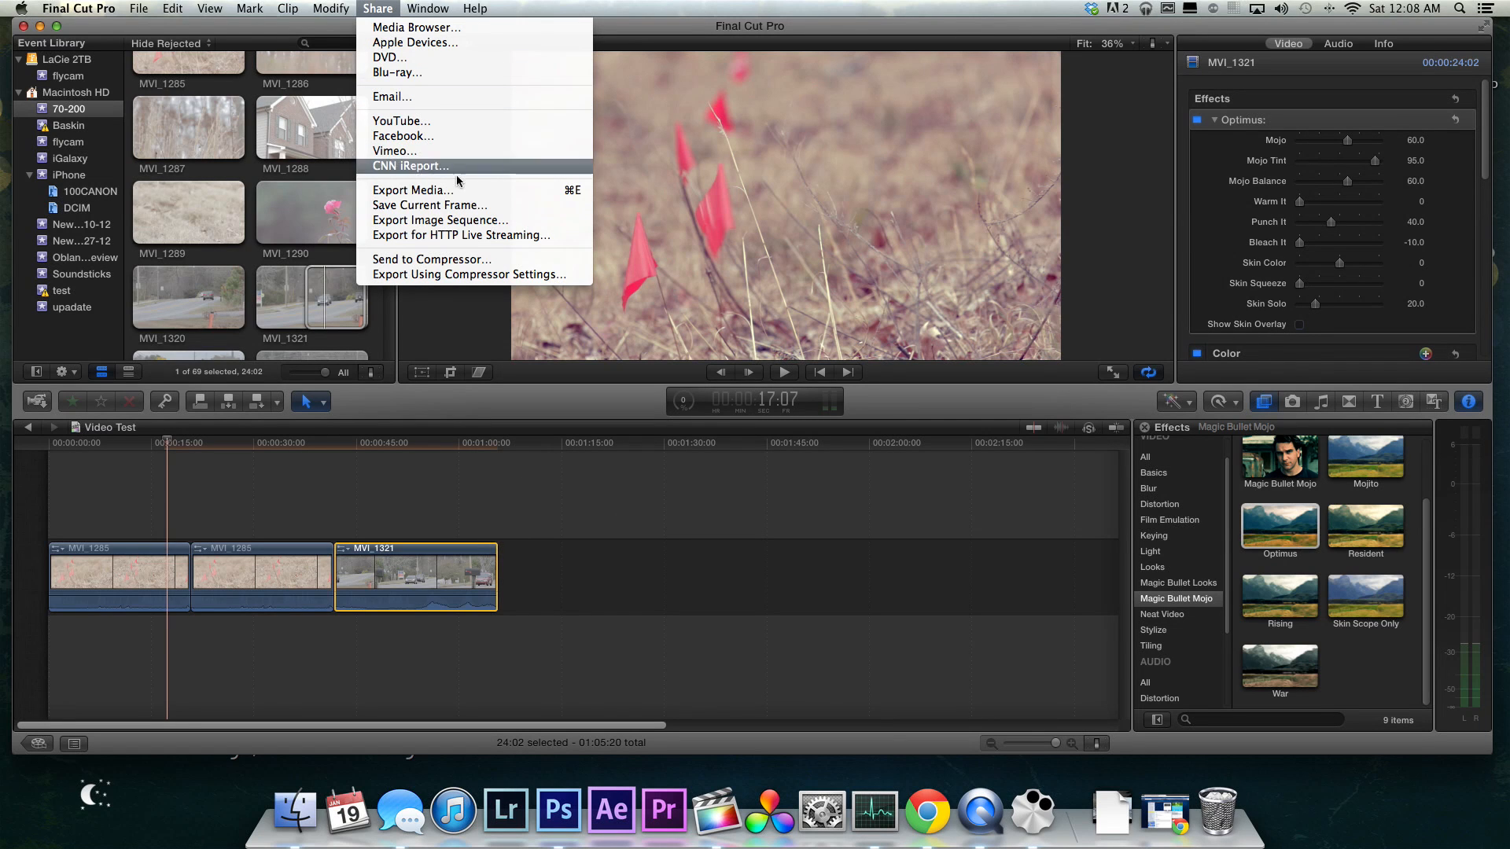
left_click(482, 196)
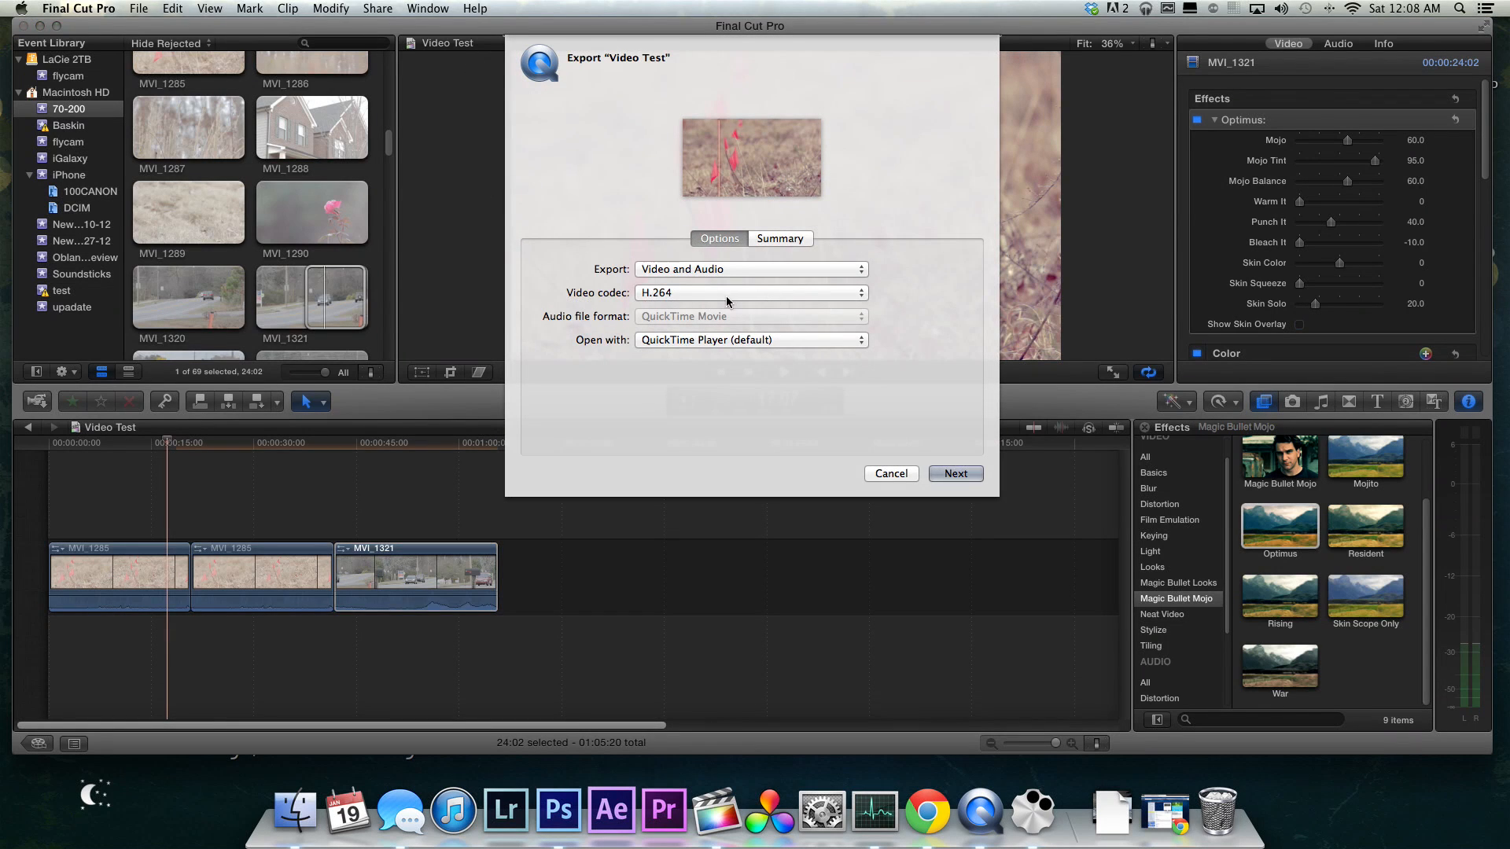
Step: Review the video codec choices, keep H.264, and save the export as Video Test on the Desktop
left_click(725, 295)
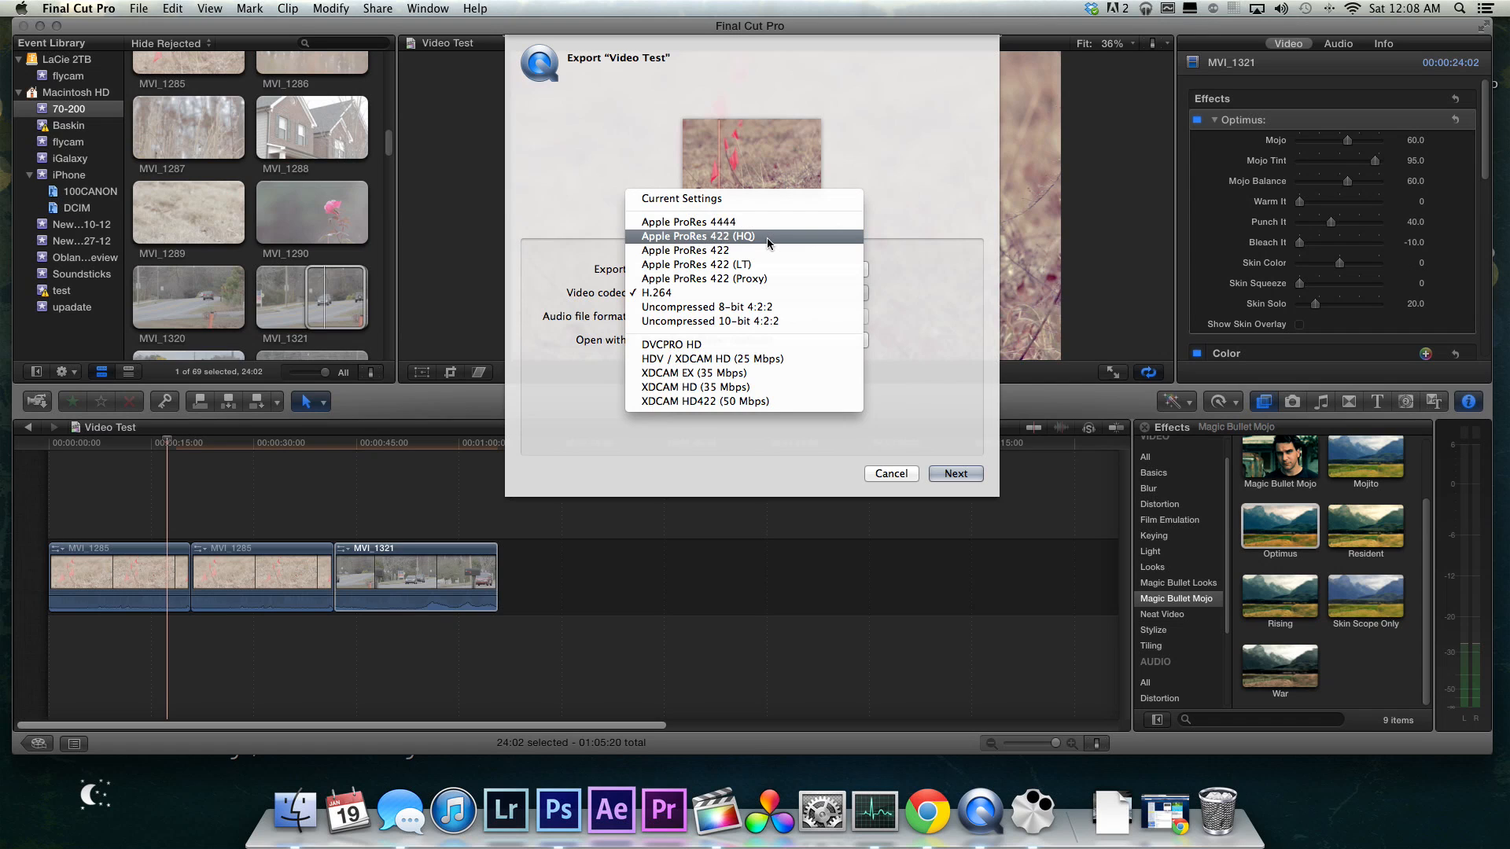
left_click(764, 295)
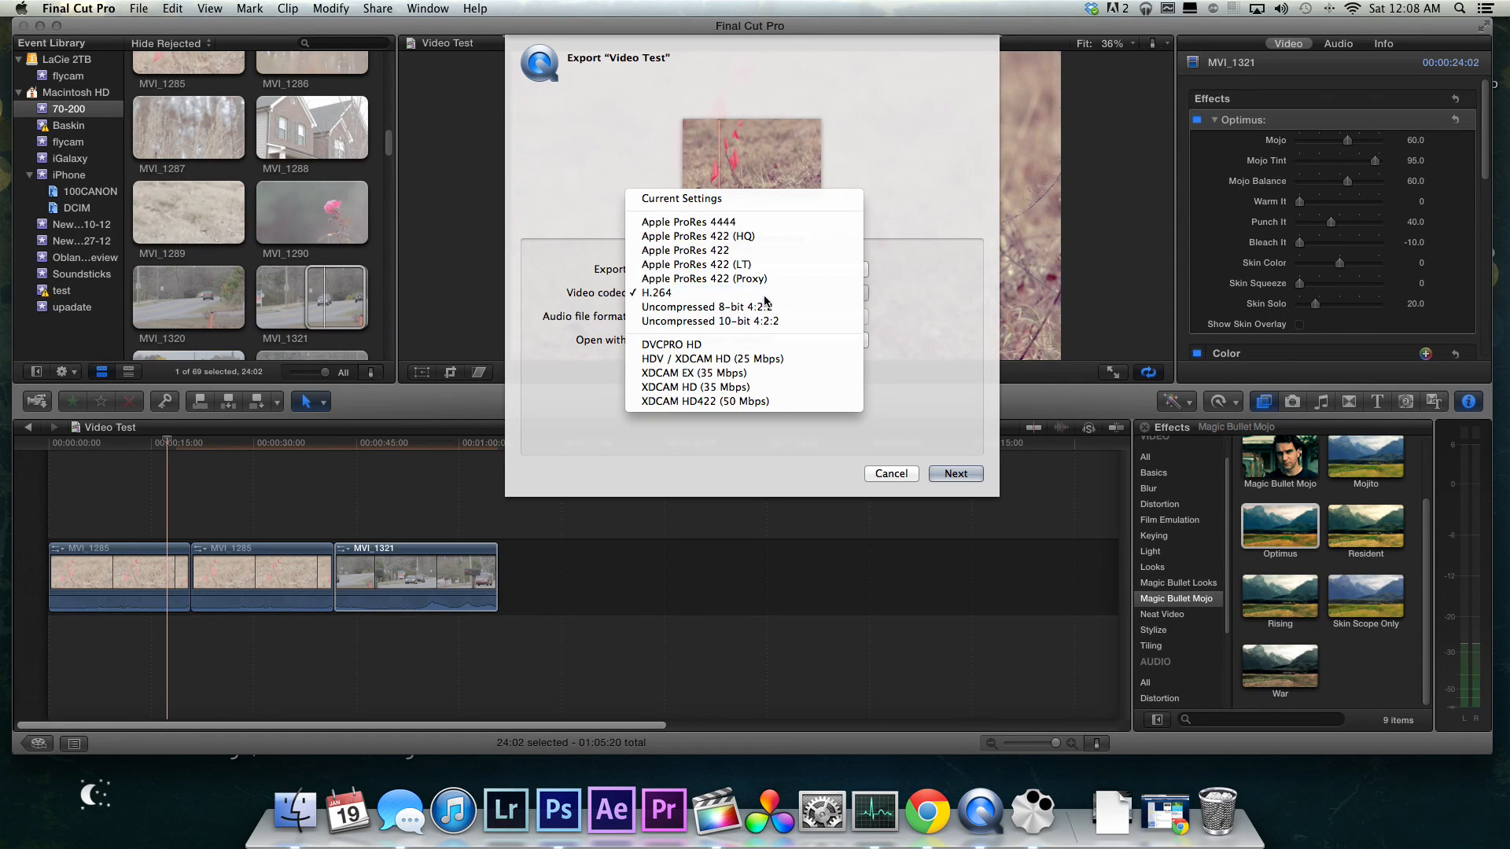
left_click(955, 473)
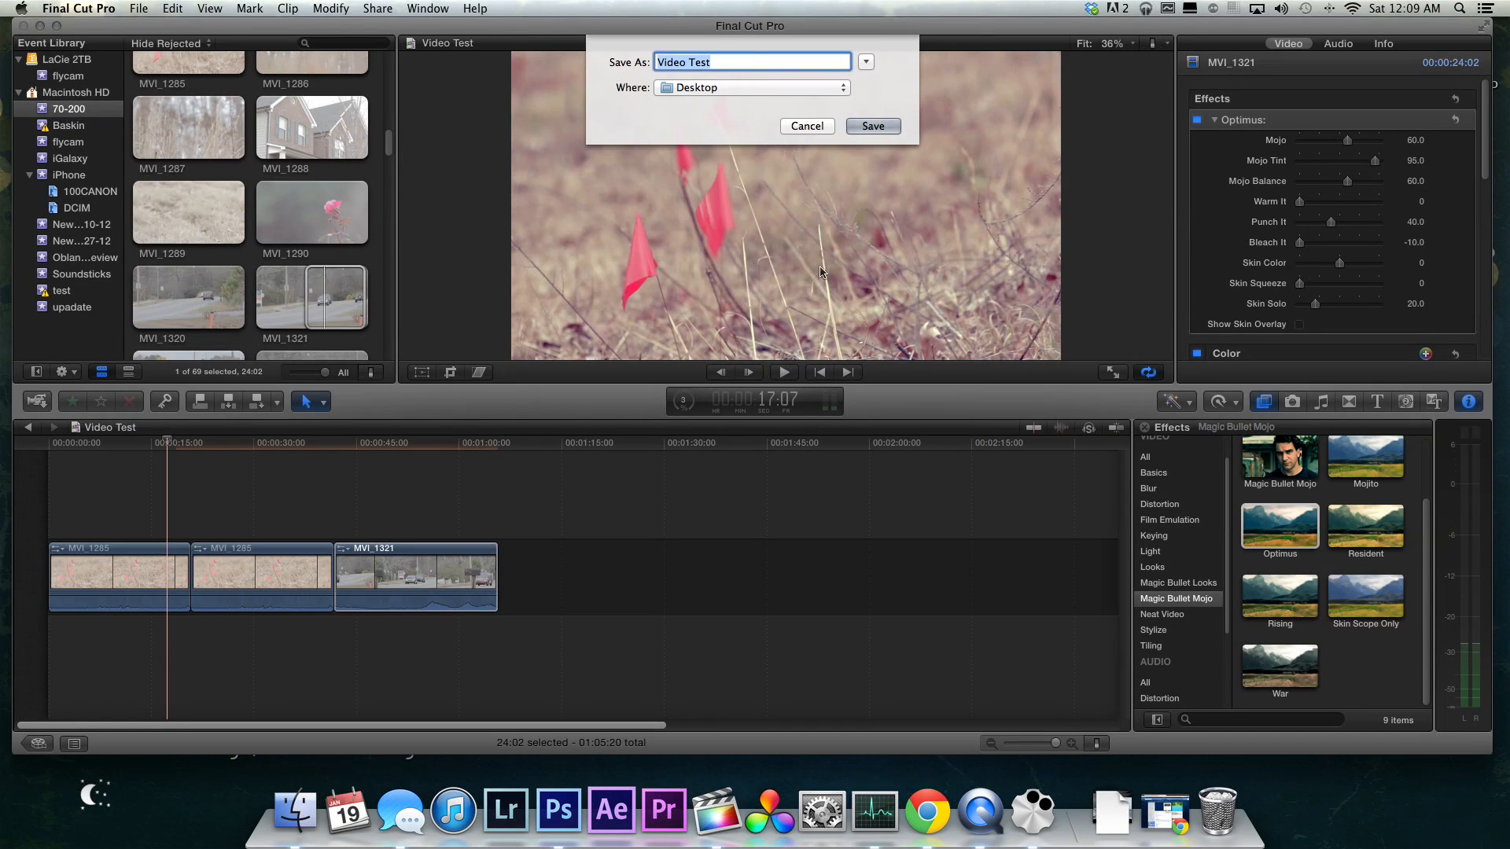
left_click(873, 126)
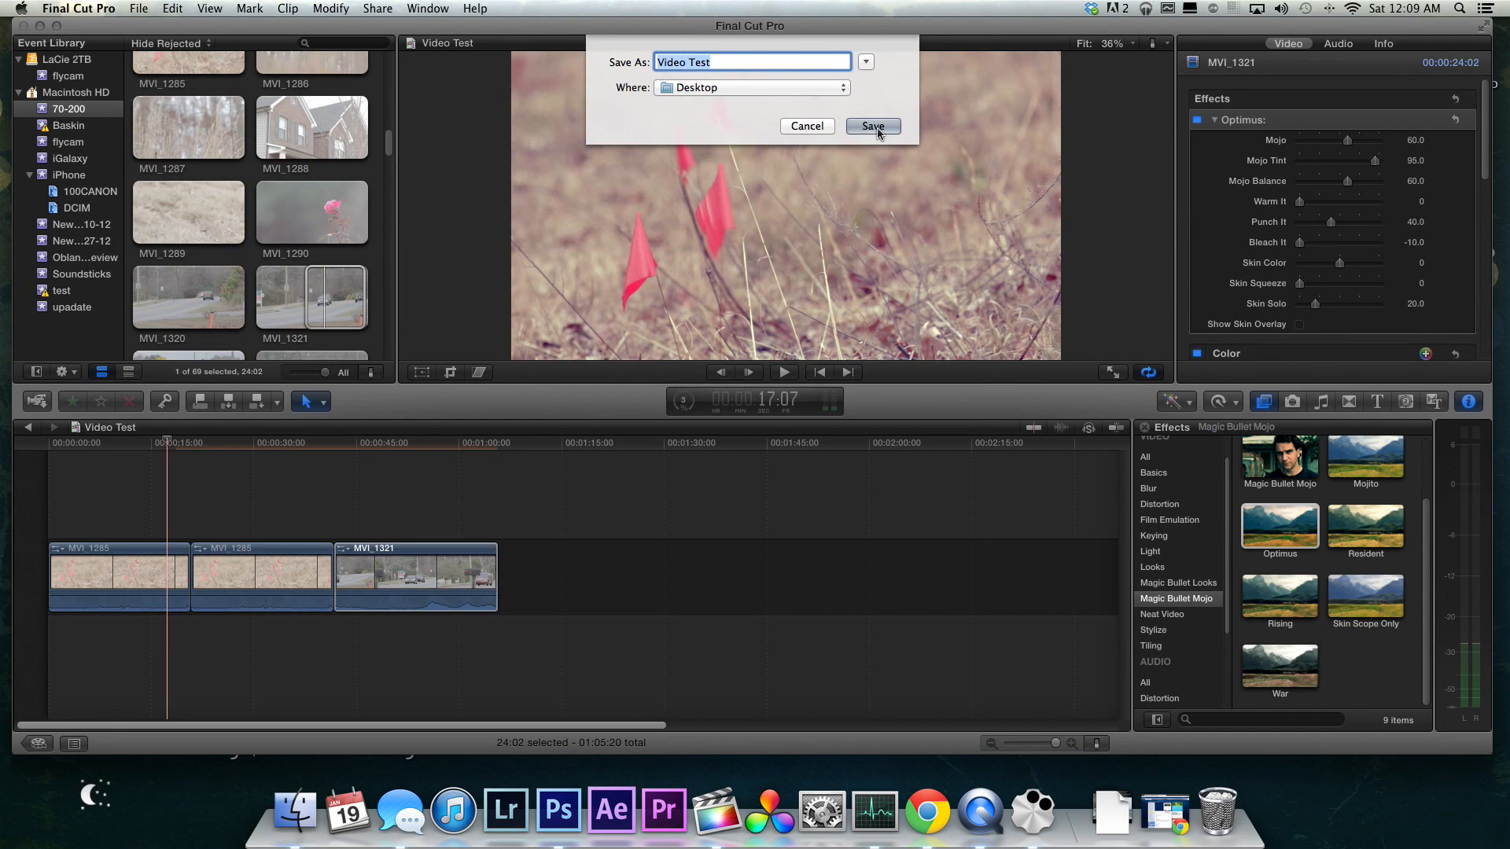